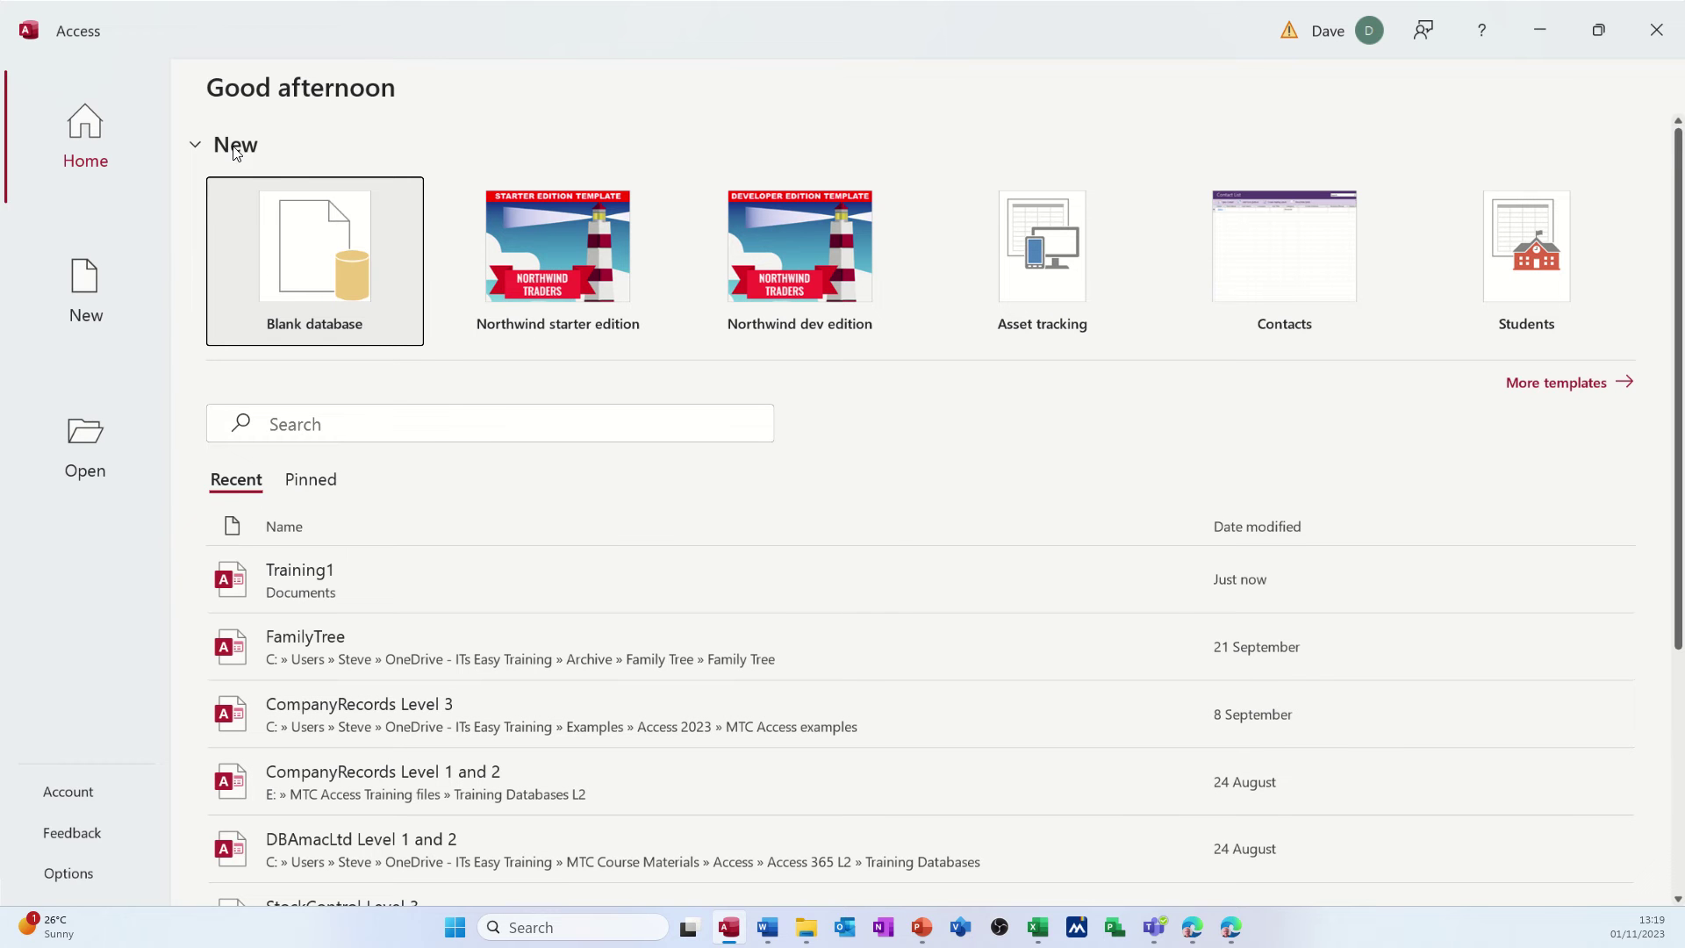
- Create a new blank database file named HR.accdb in the Documents folder
{"action": "left_click", "coordinate": [318, 260]}
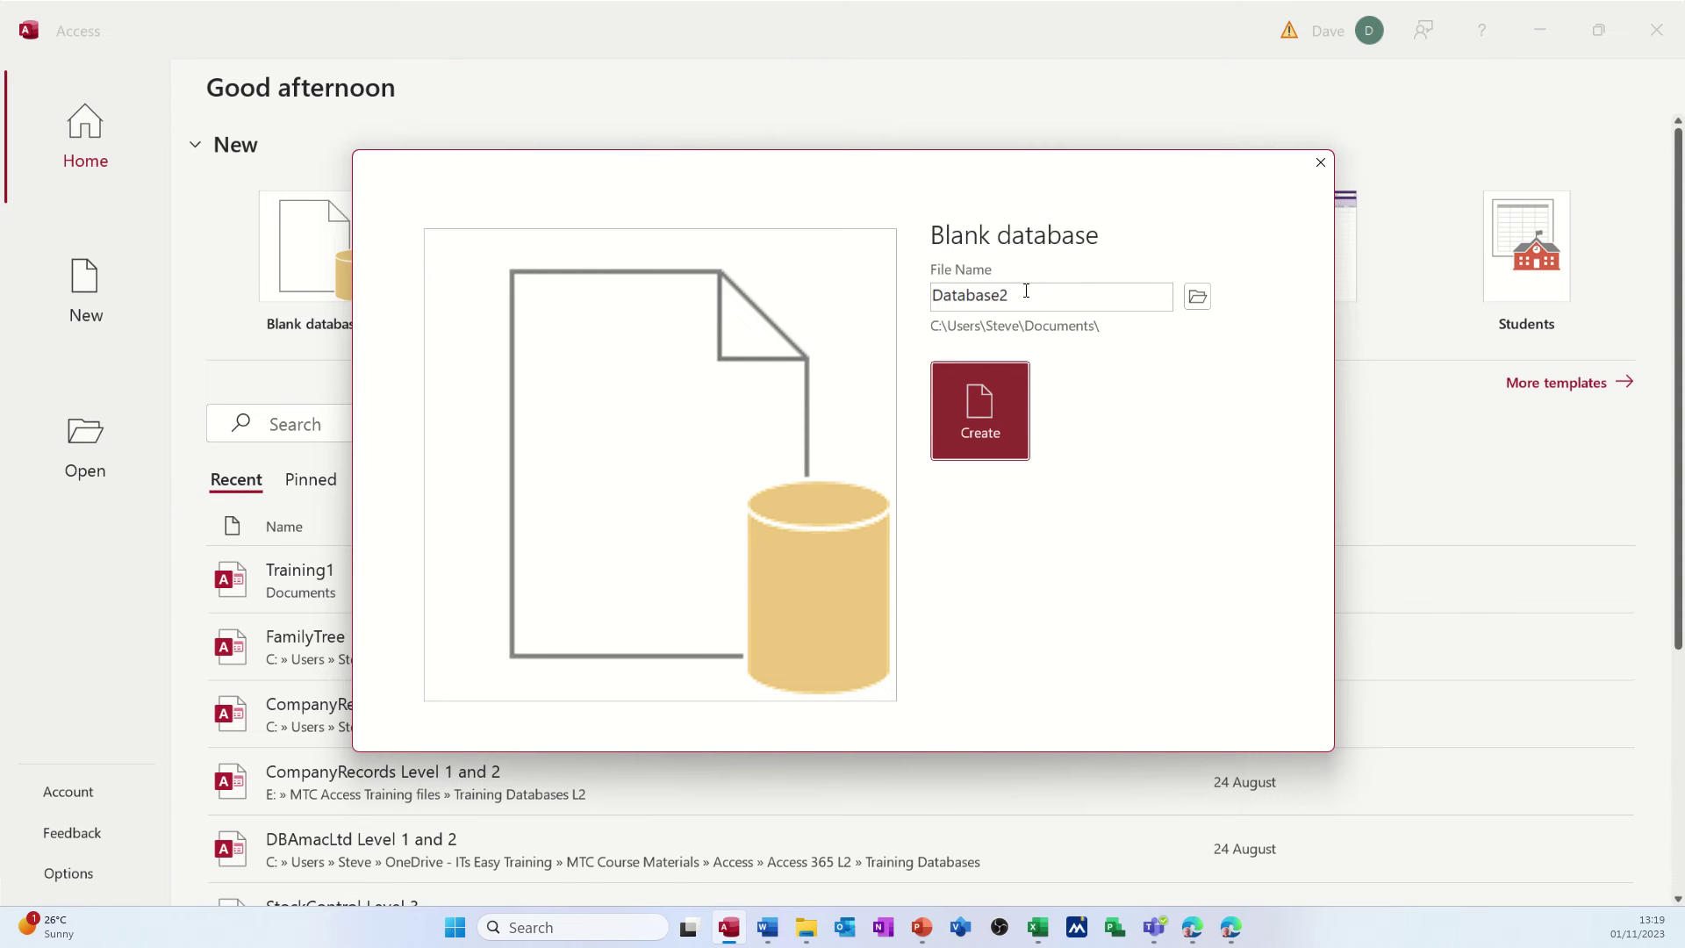
{"action": "left_click_drag", "start_coordinate": [1023, 291], "coordinate": [1023, 290]}
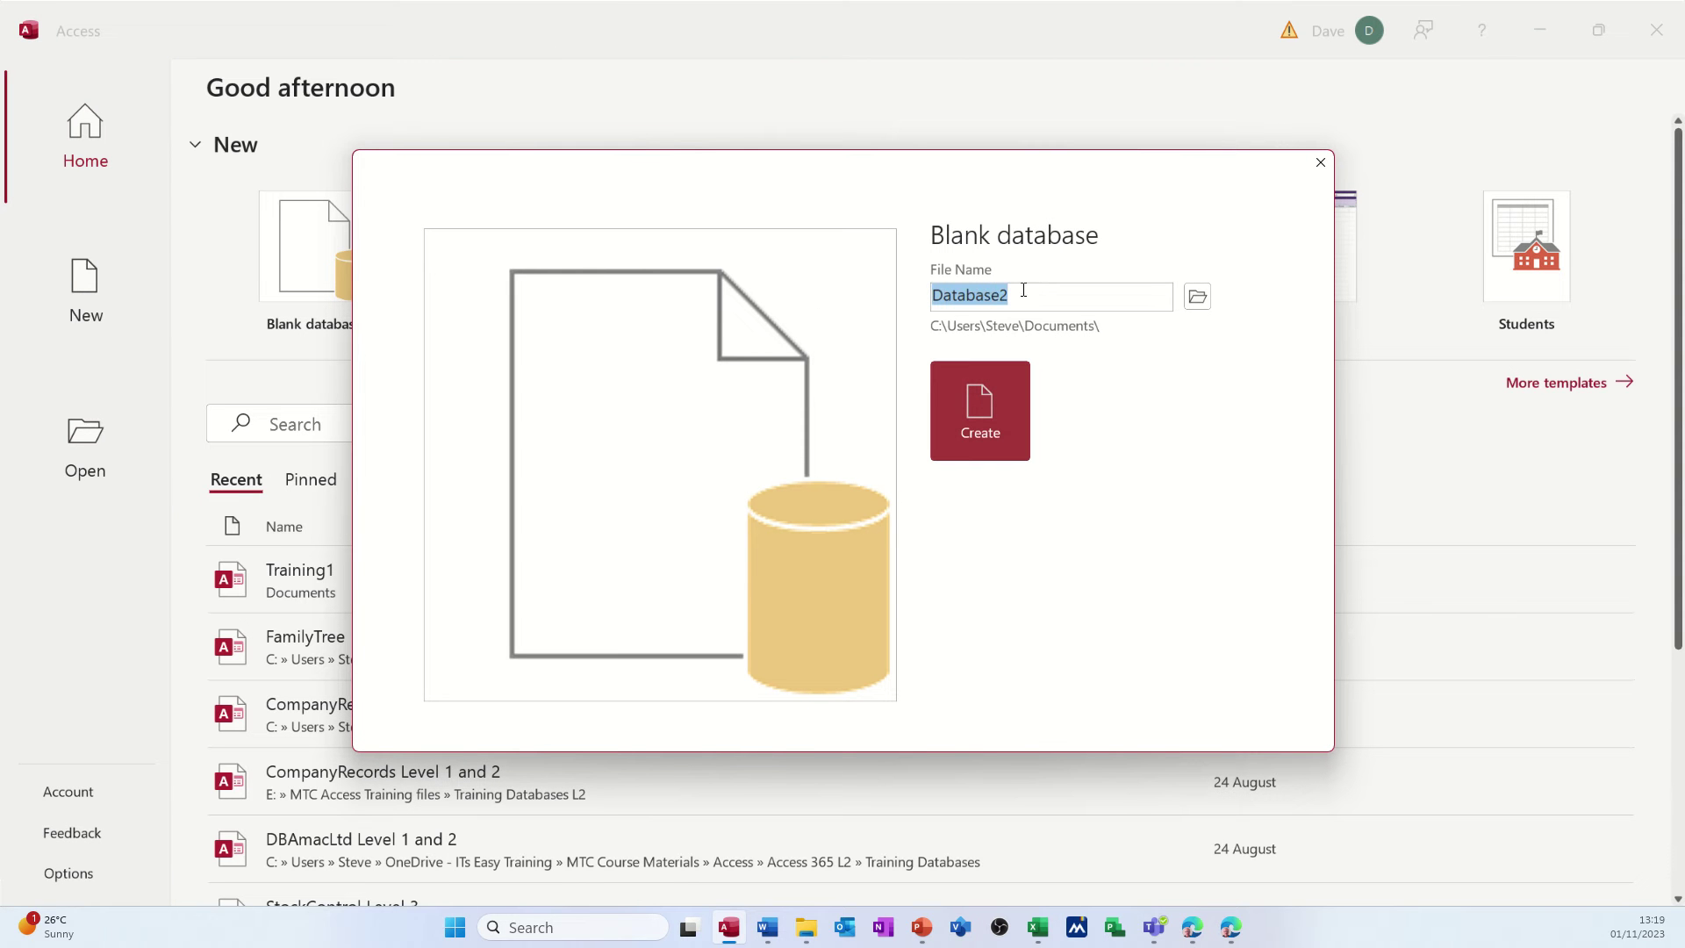
{"action": "type", "text": "HR"}
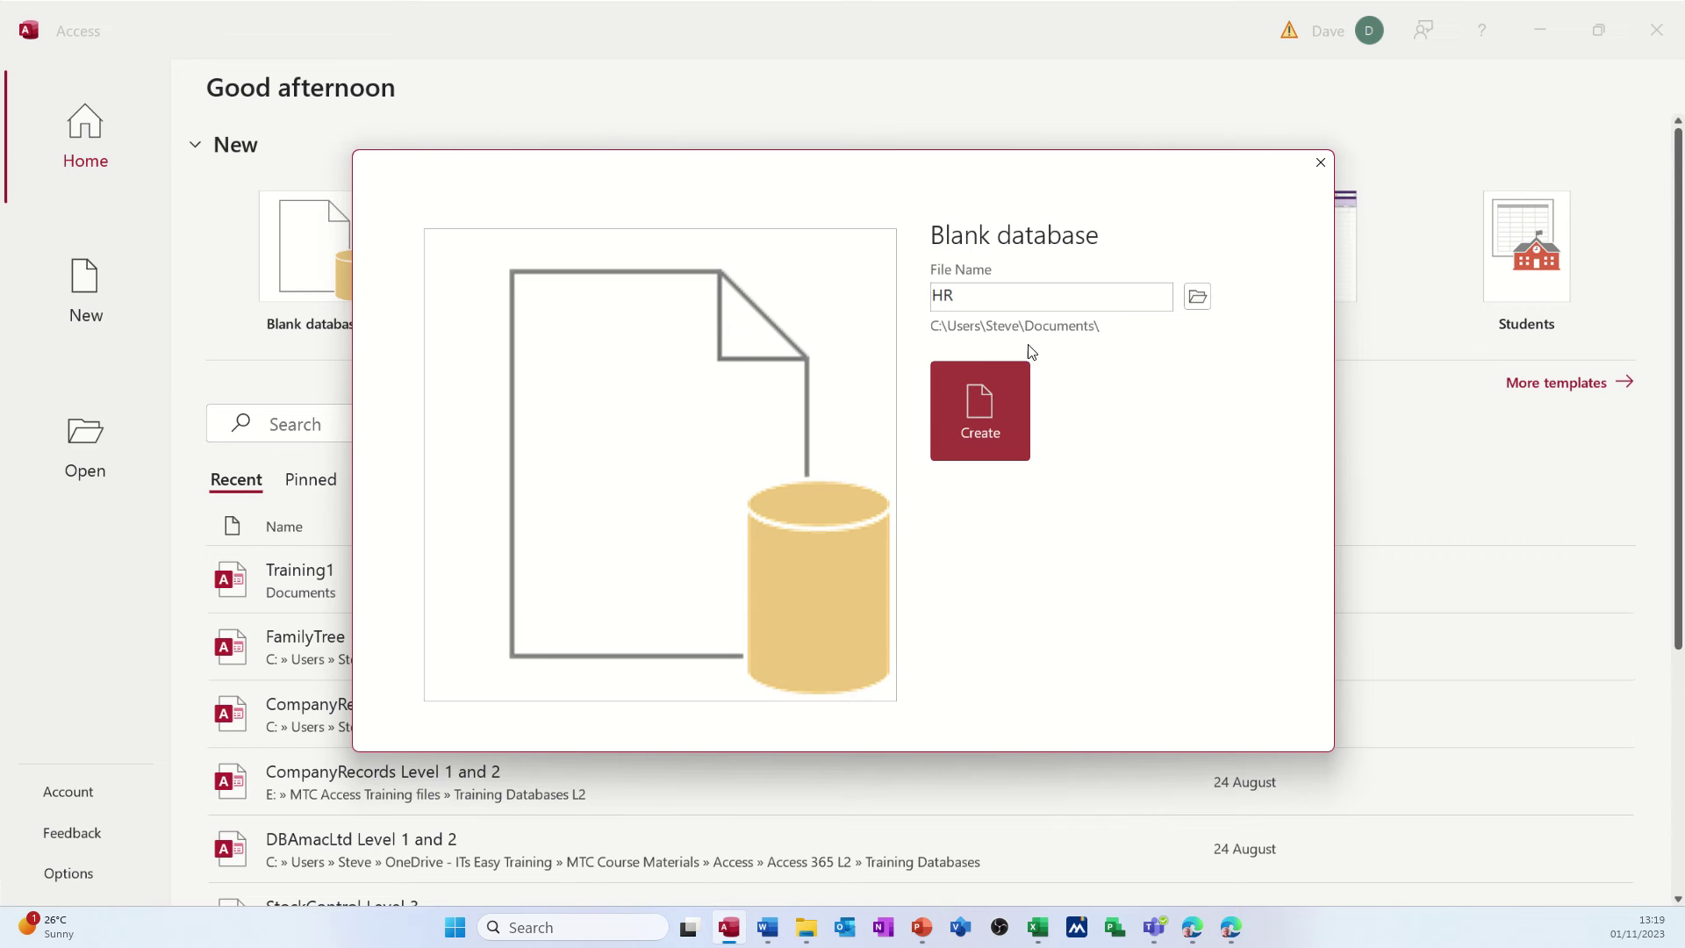
{"action": "left_click", "coordinate": [980, 406]}
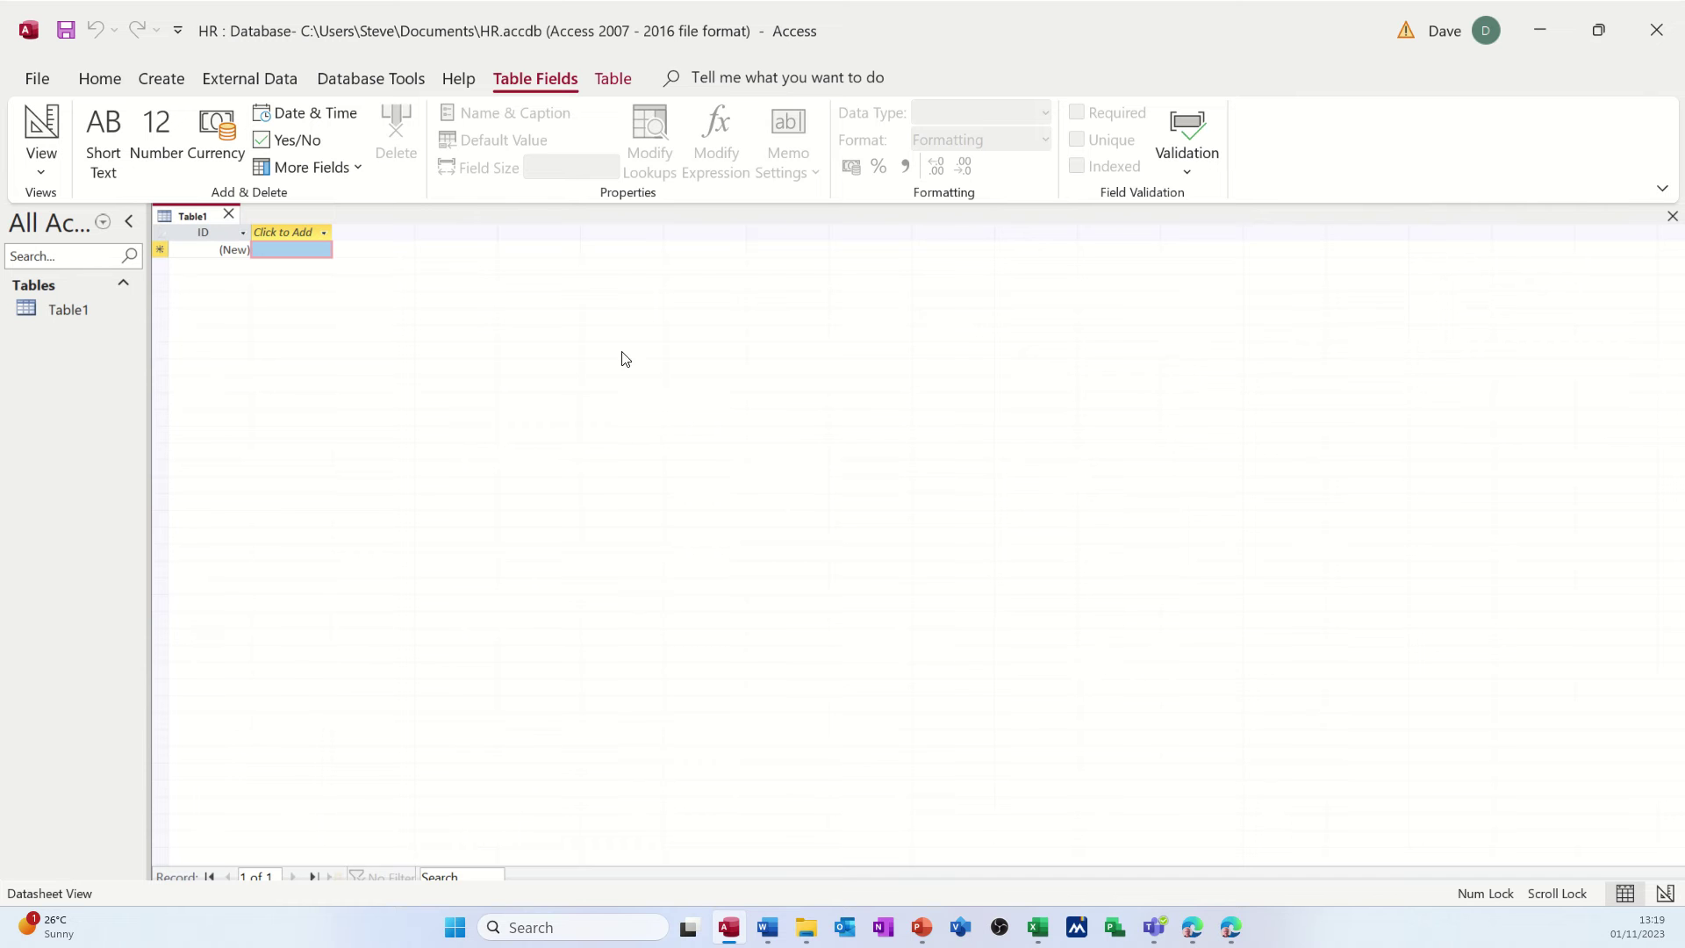
- Close the unsaved Table1 and show the Create ribbon options
{"action": "left_click", "coordinate": [229, 215]}
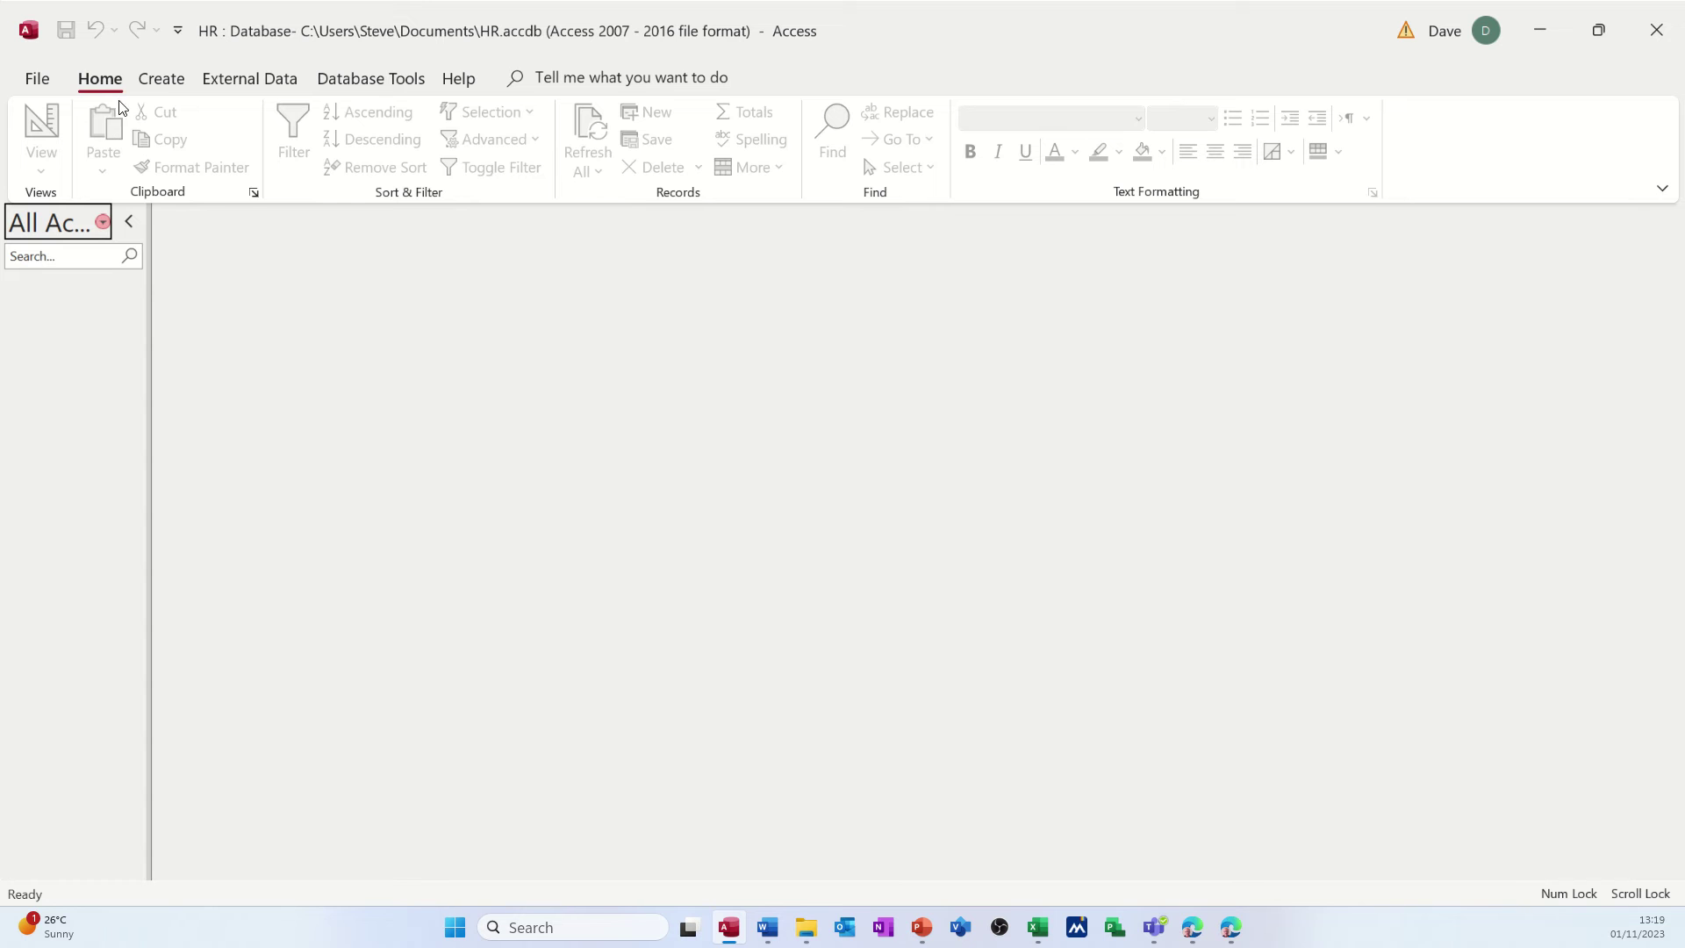
{"action": "left_click", "coordinate": [160, 85]}
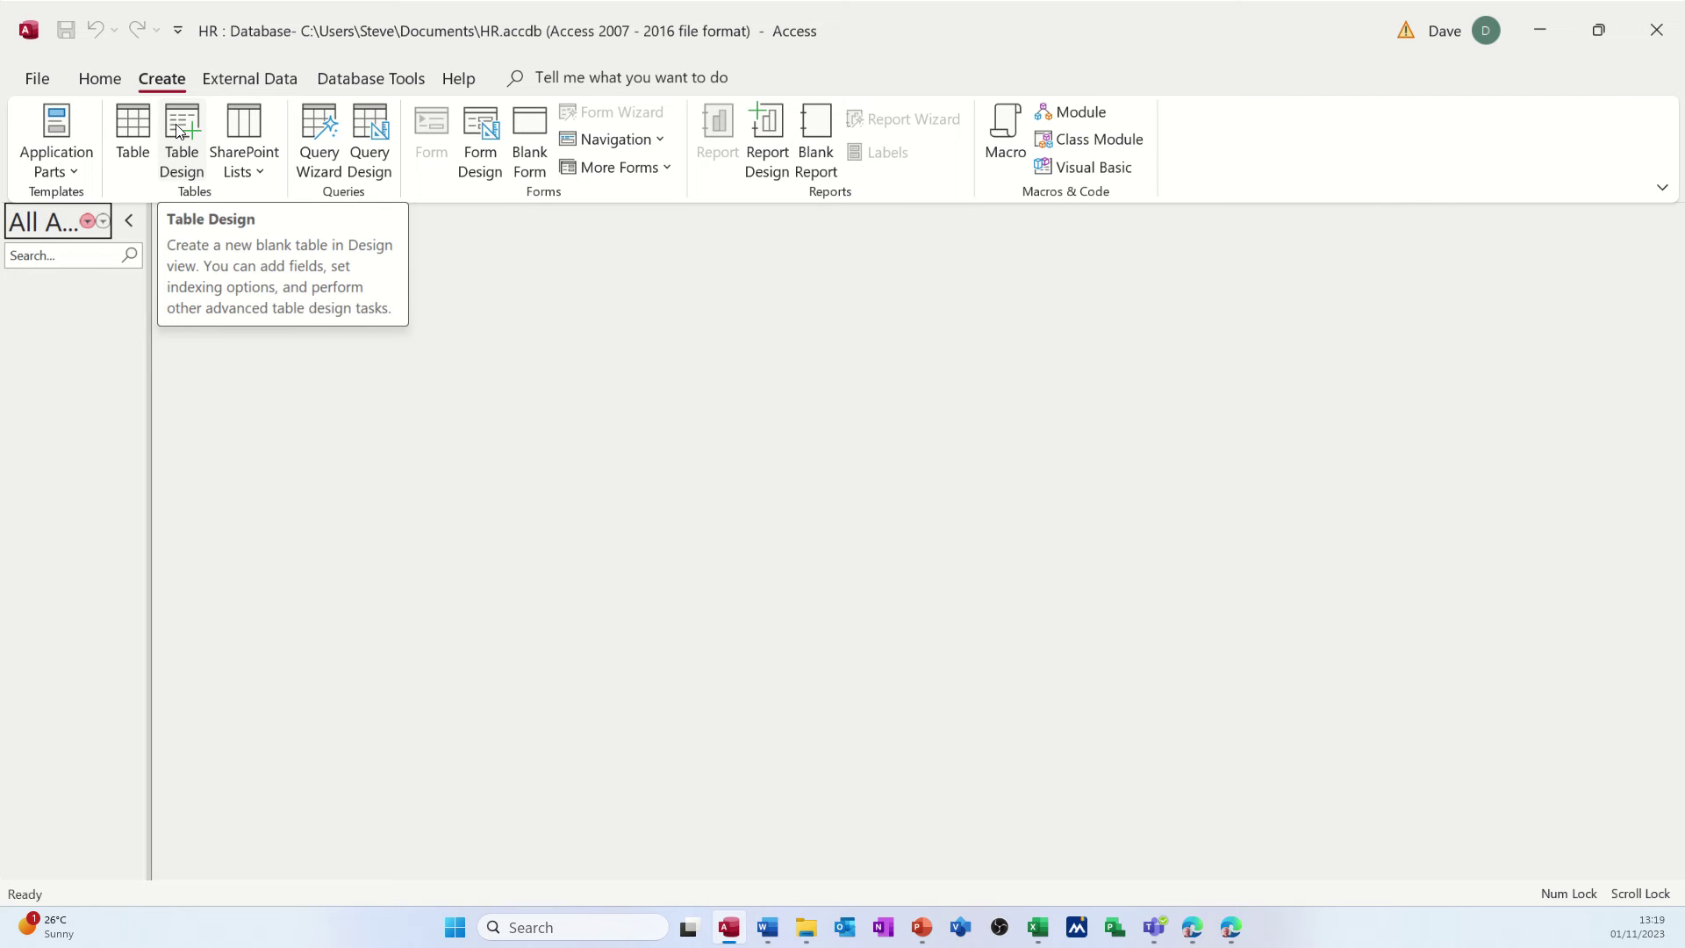
- Start a new table in Design view with a StaffID field of type AutoNumber
{"action": "left_click", "coordinate": [176, 130]}
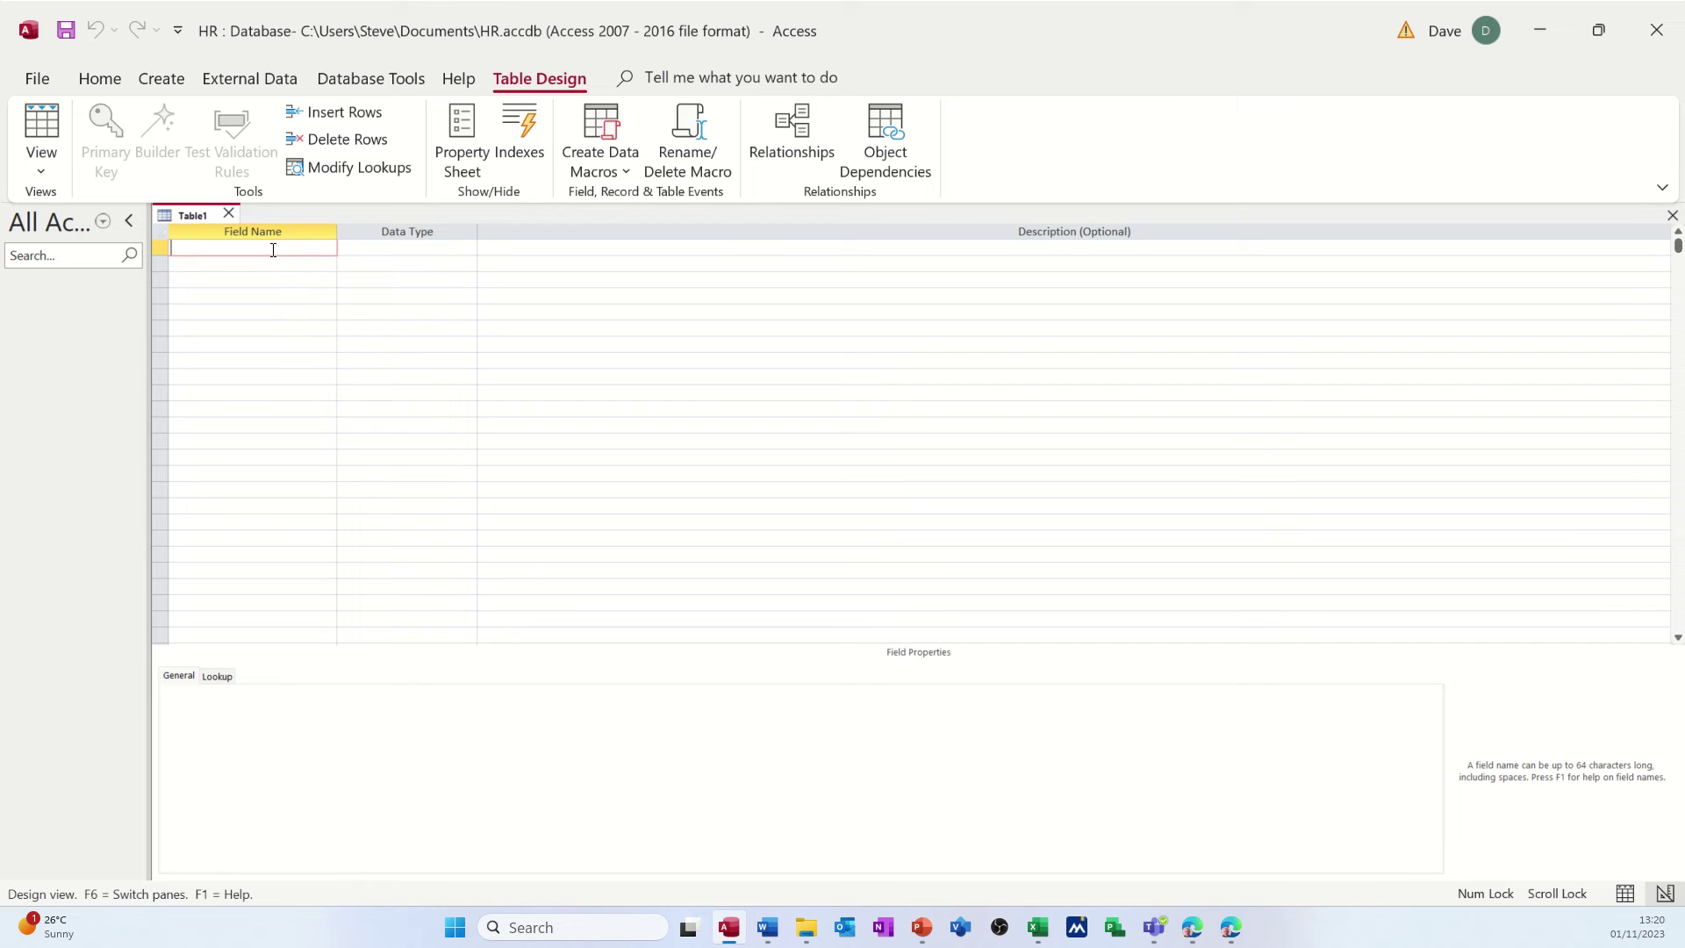
{"action": "type", "text": "StaffID"}
{"action": "key", "text": "Tab"}
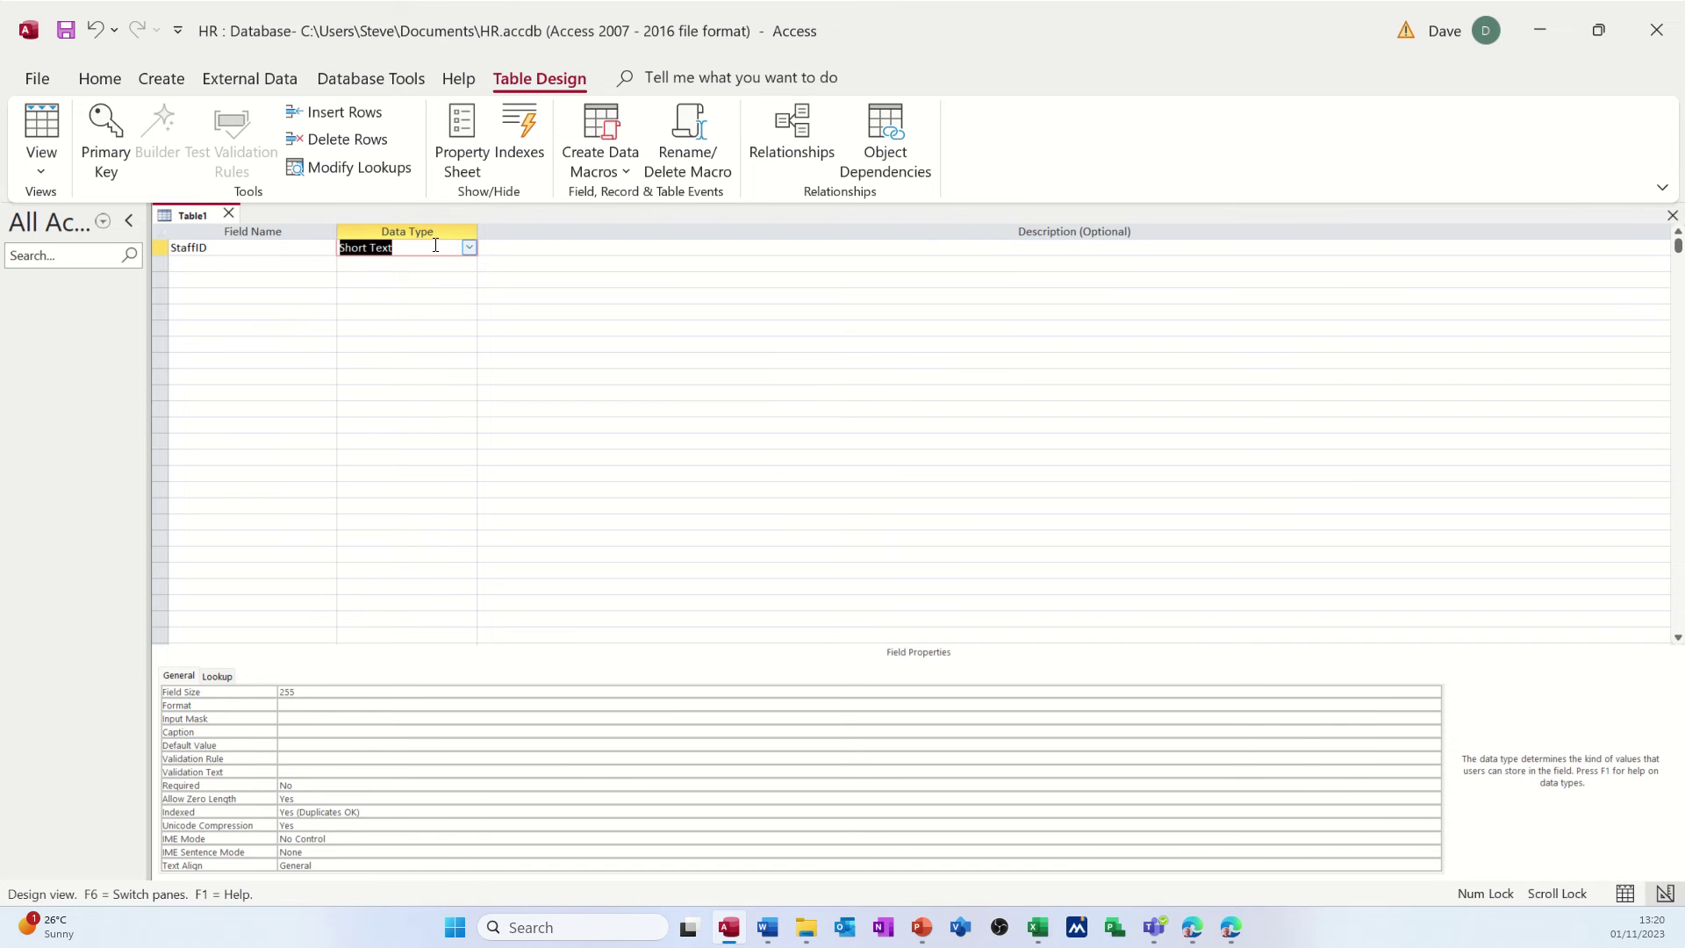
{"action": "left_click", "coordinate": [469, 249]}
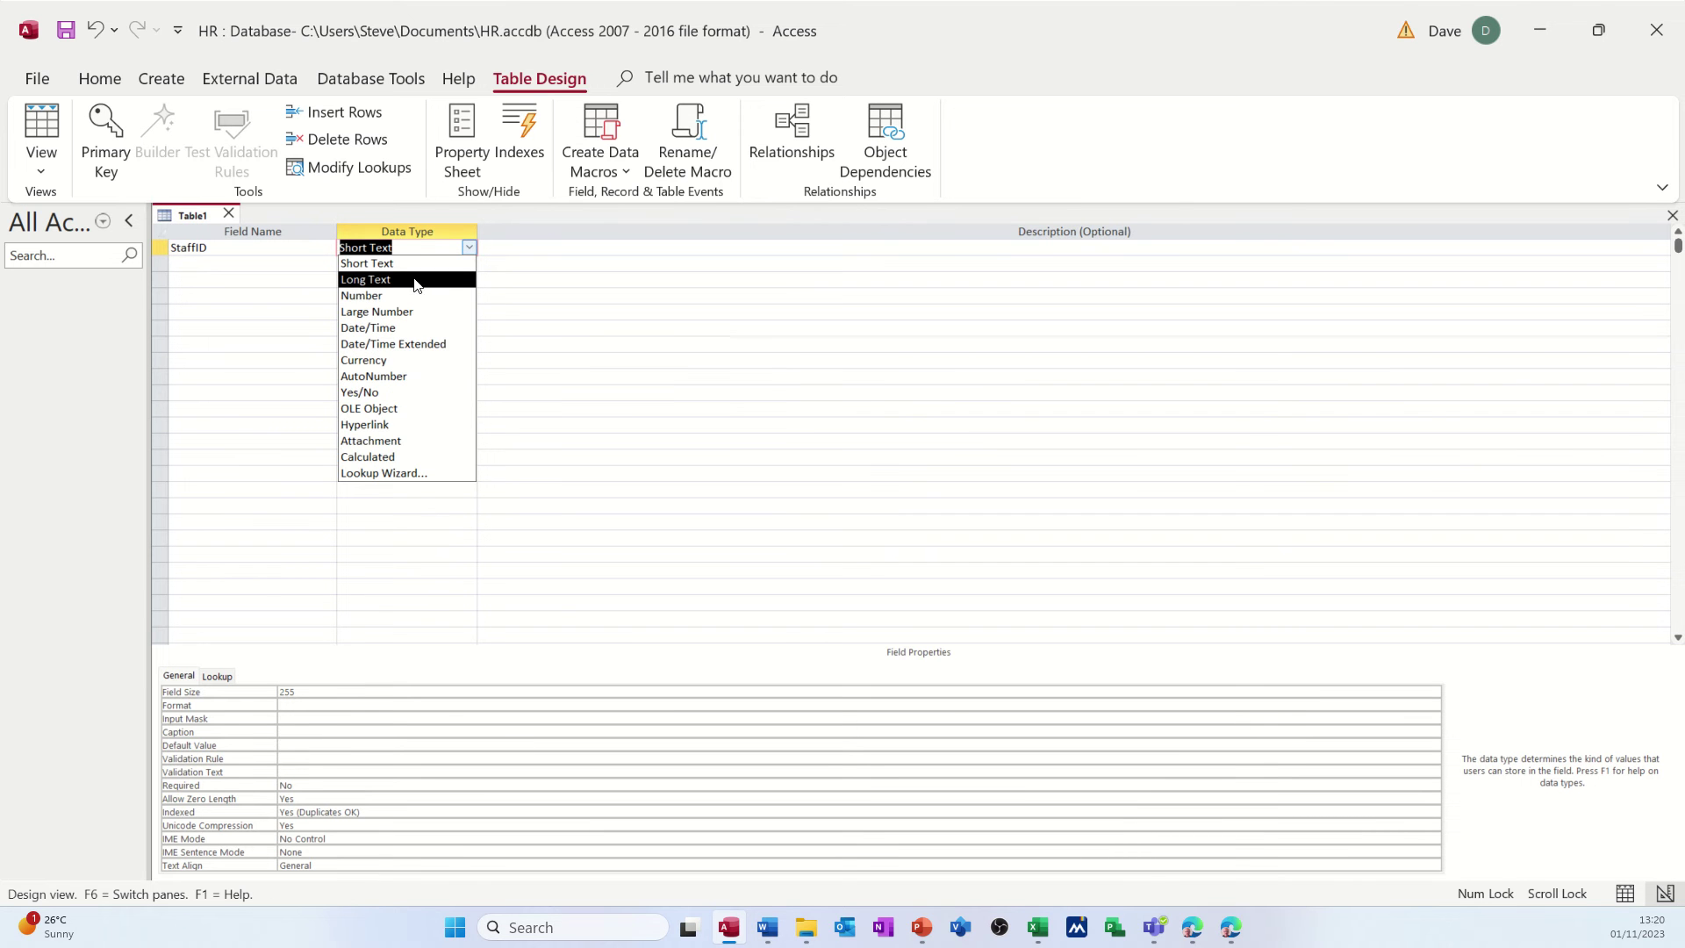
{"action": "left_click", "coordinate": [404, 378]}
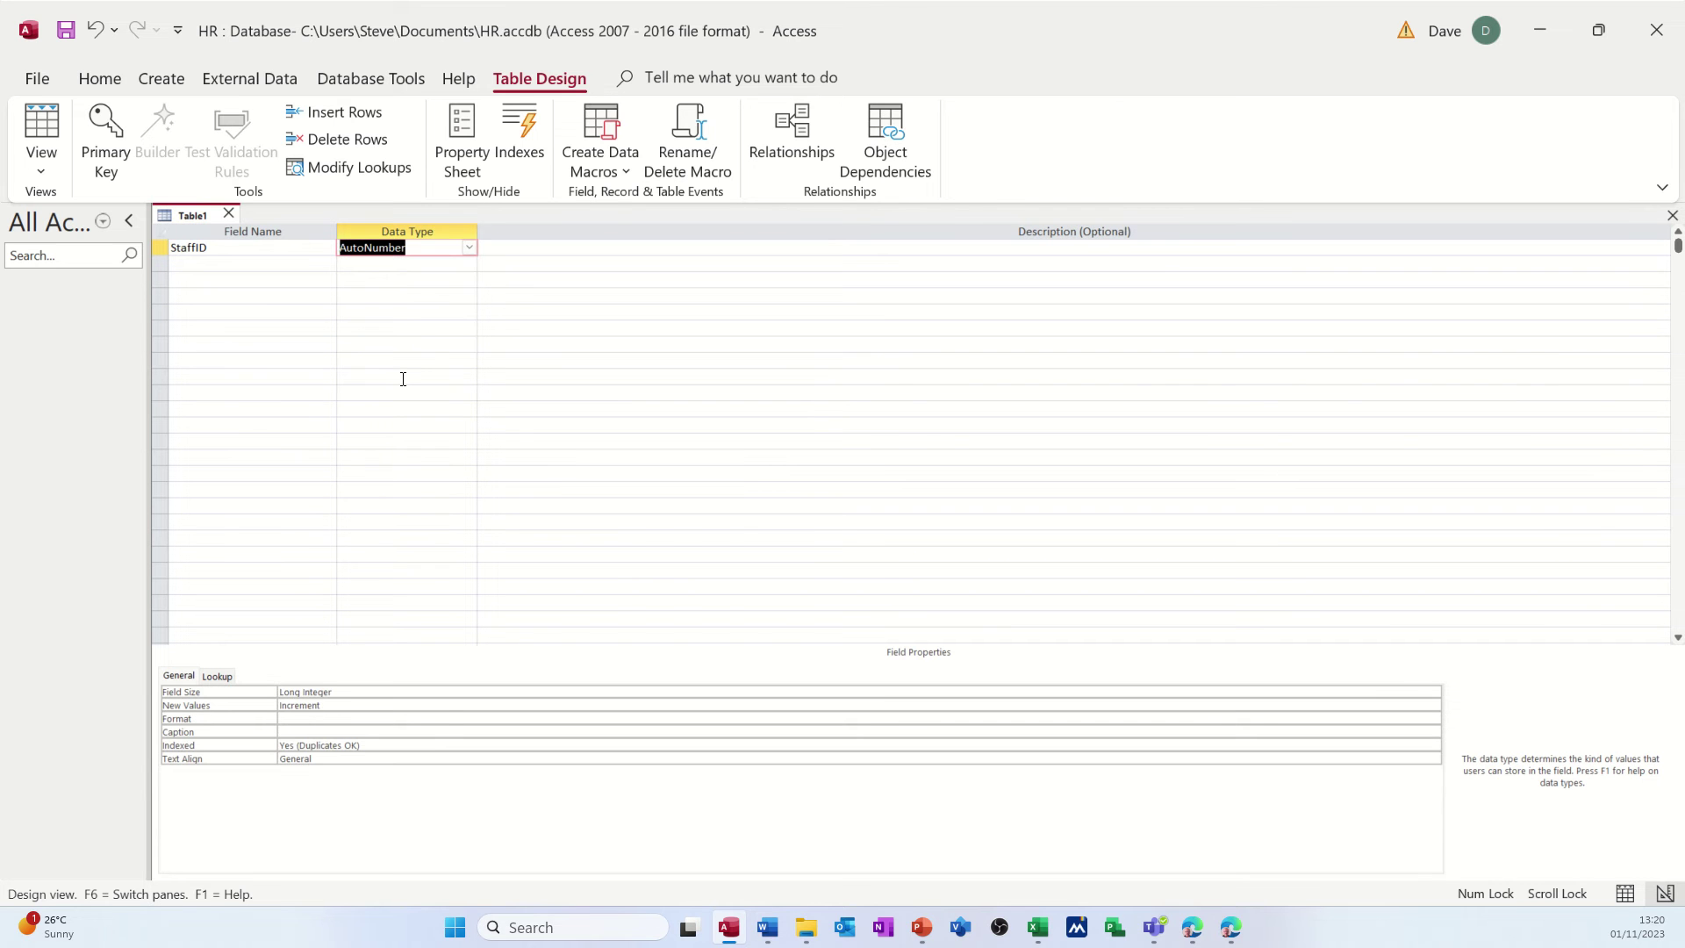
- Add Short Text fields FirstName and Surname below StaffID
{"action": "left_click", "coordinate": [241, 278]}
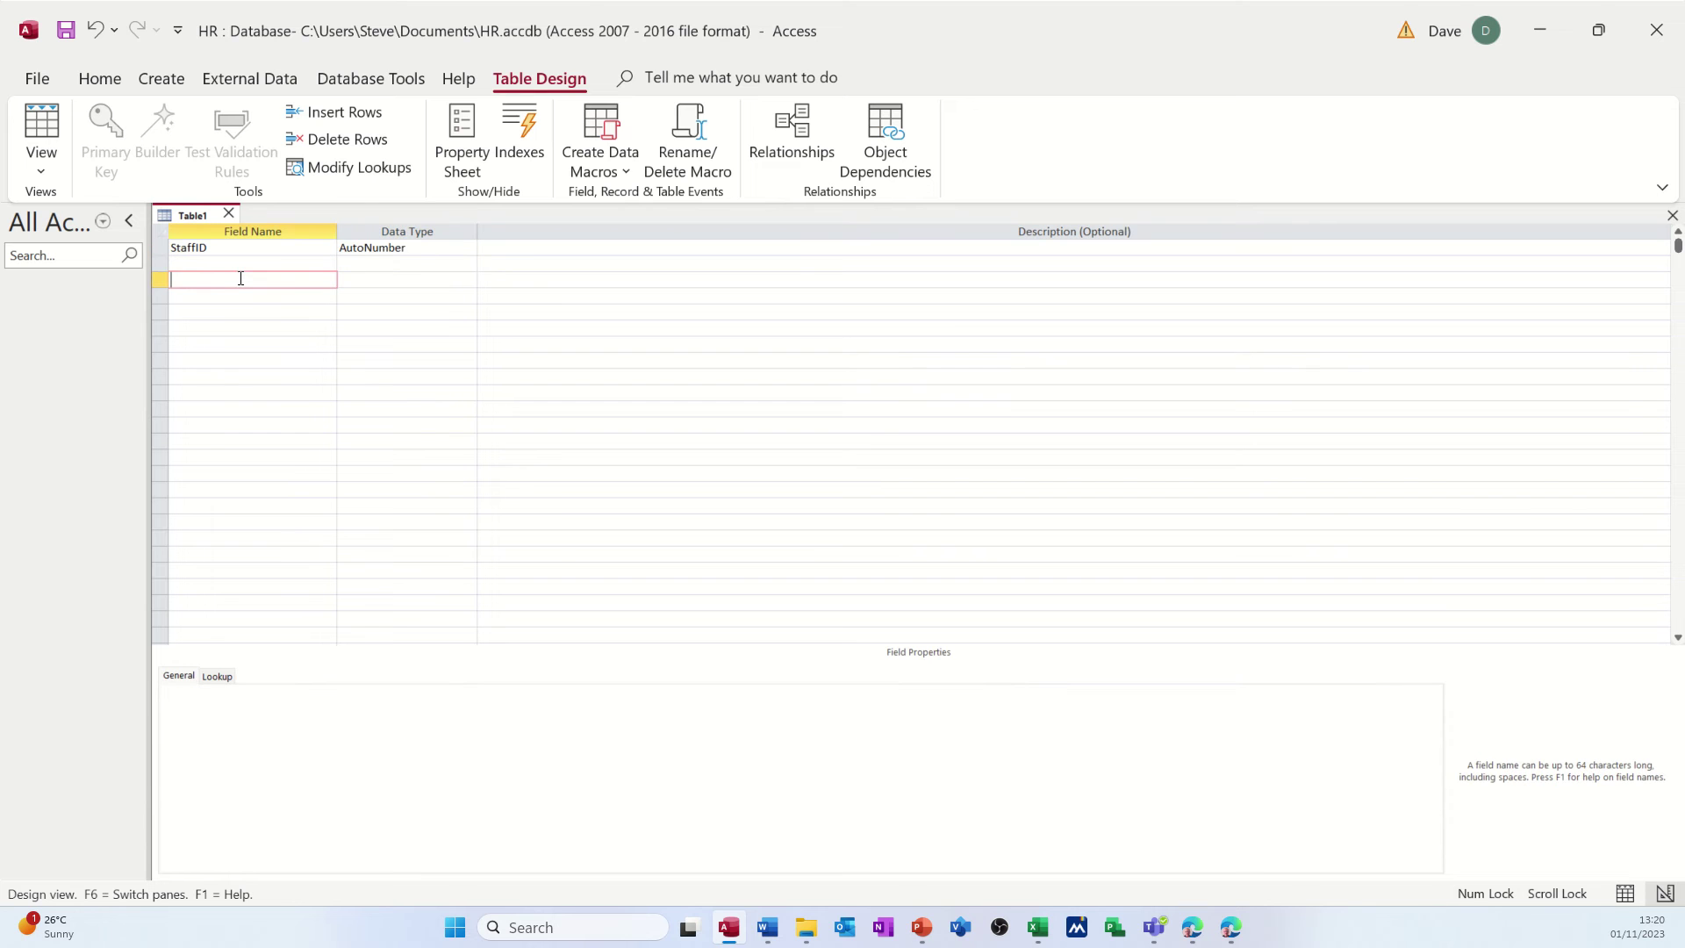
{"action": "type", "text": "FirstName"}
{"action": "key", "text": "Down"}
{"action": "type", "text": "S"}
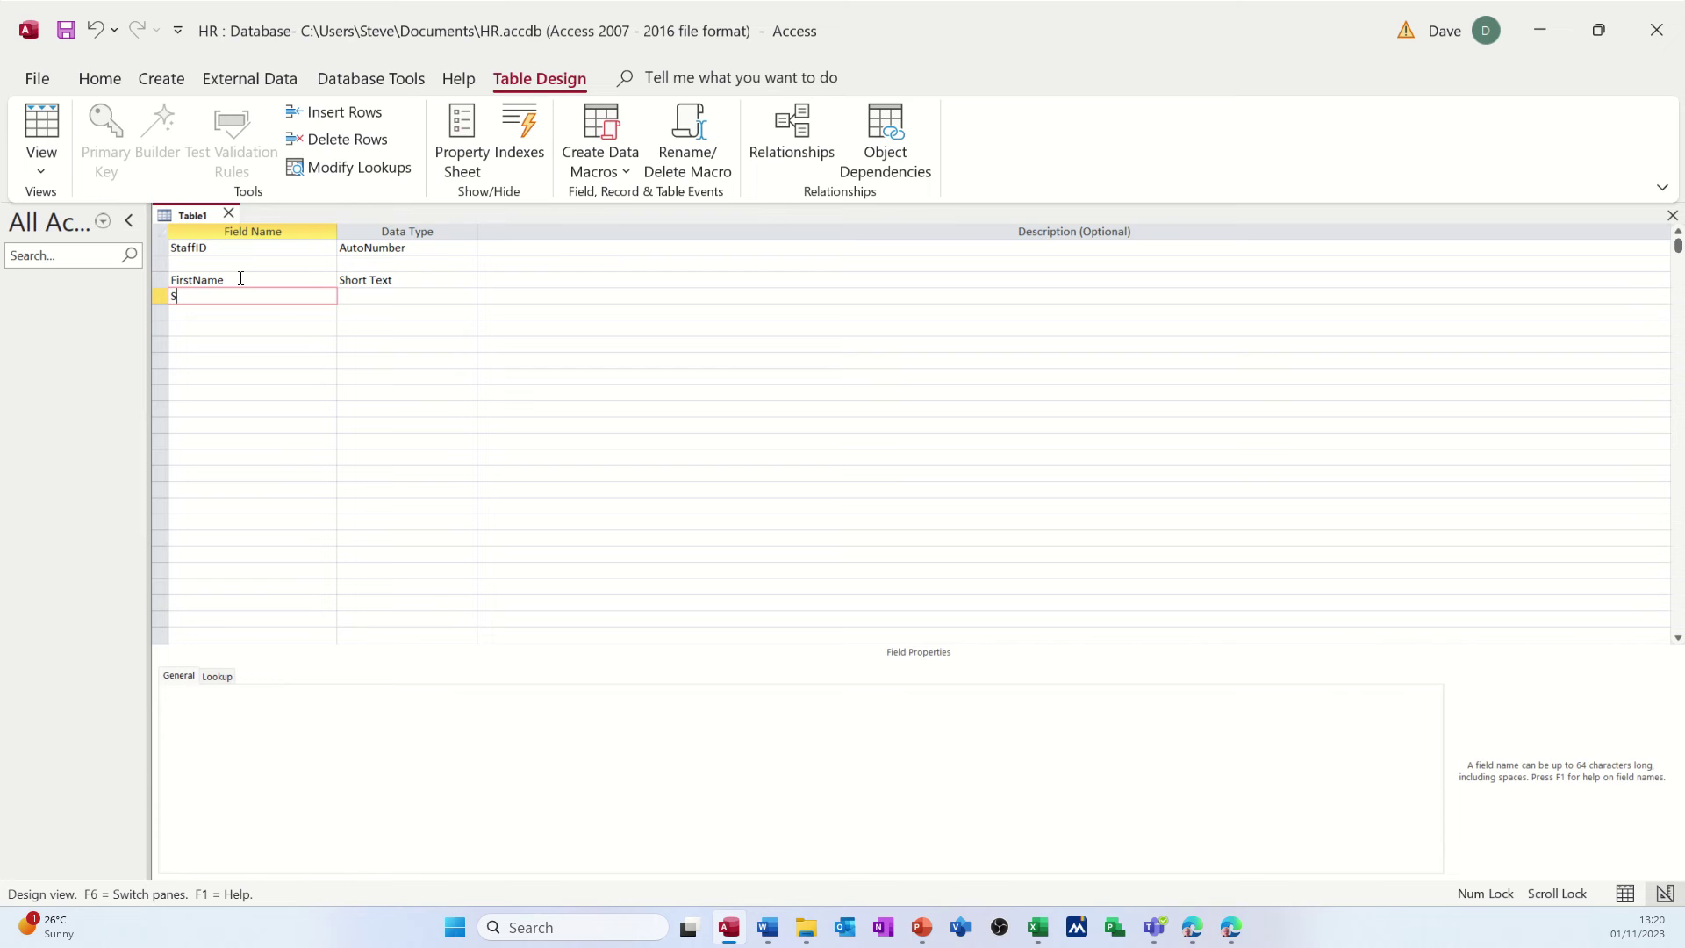
{"action": "type", "text": "urname"}
{"action": "key", "text": "Down"}
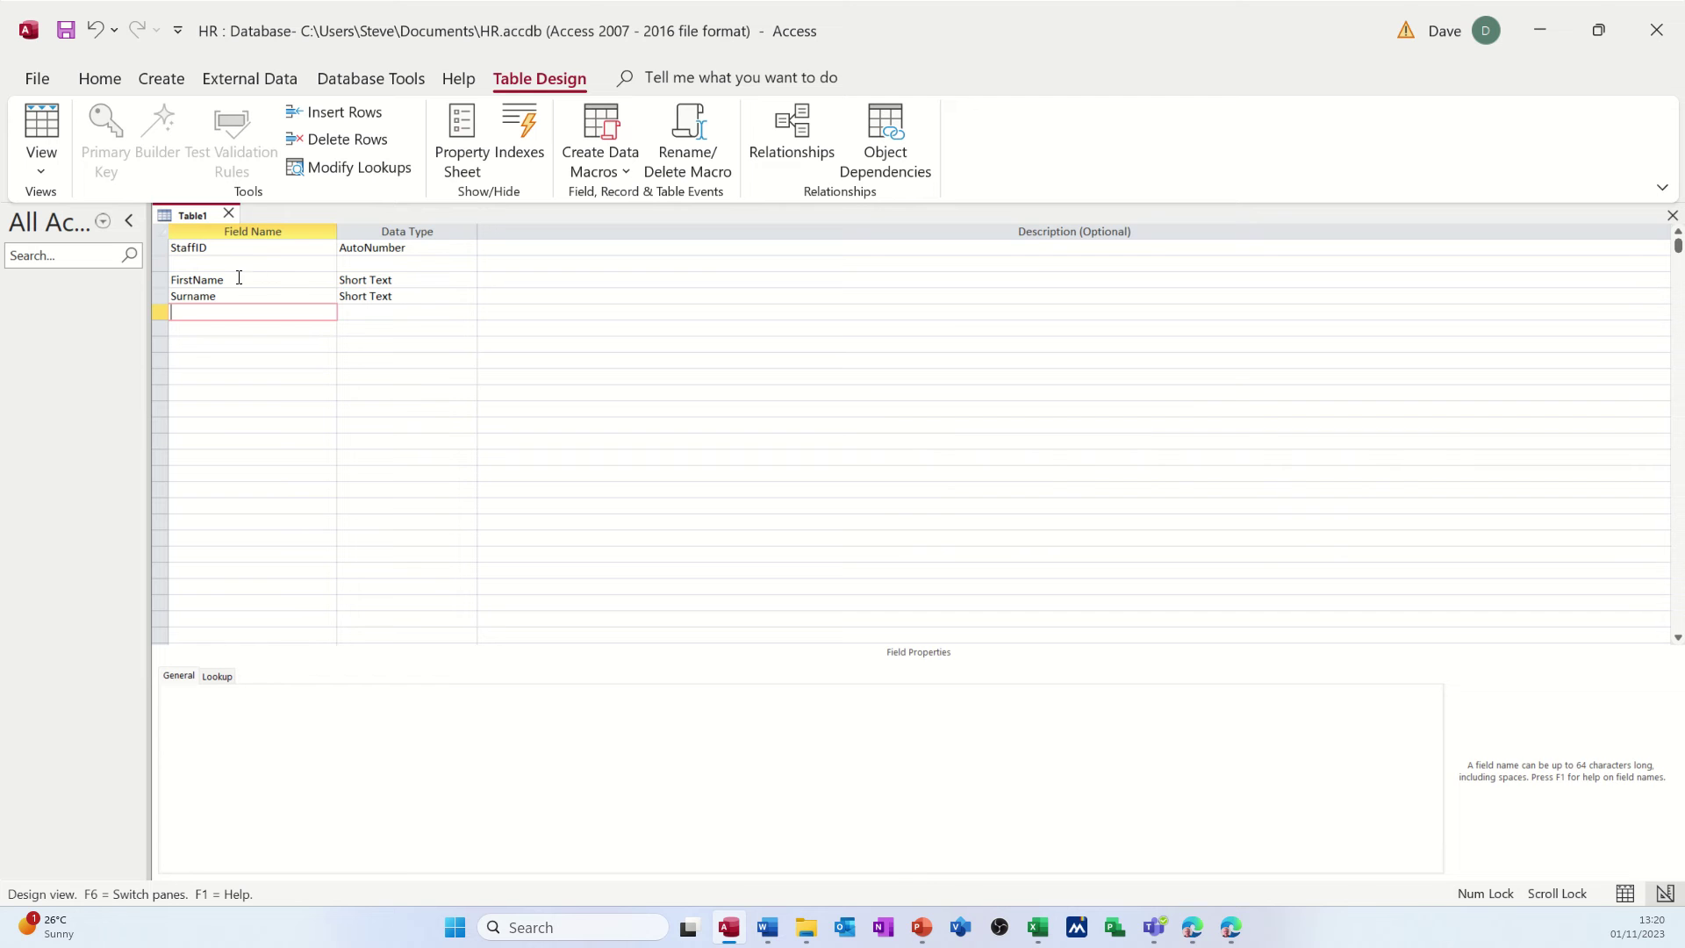
{"action": "left_click", "coordinate": [415, 279]}
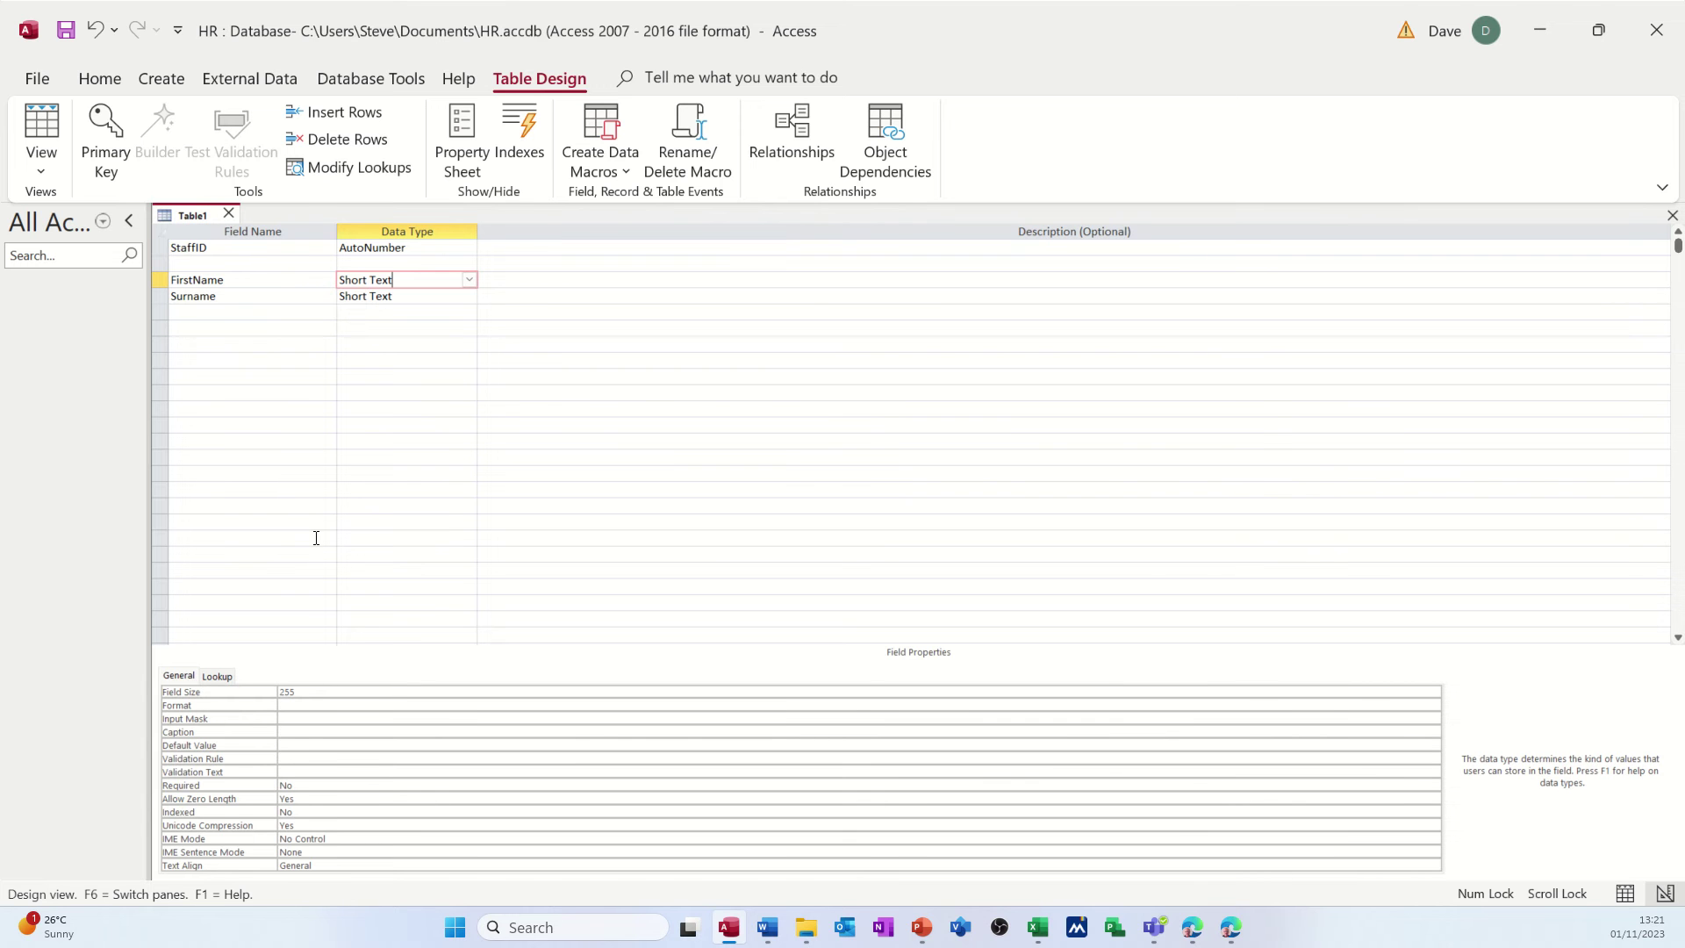
{"action": "left_click", "coordinate": [237, 313]}
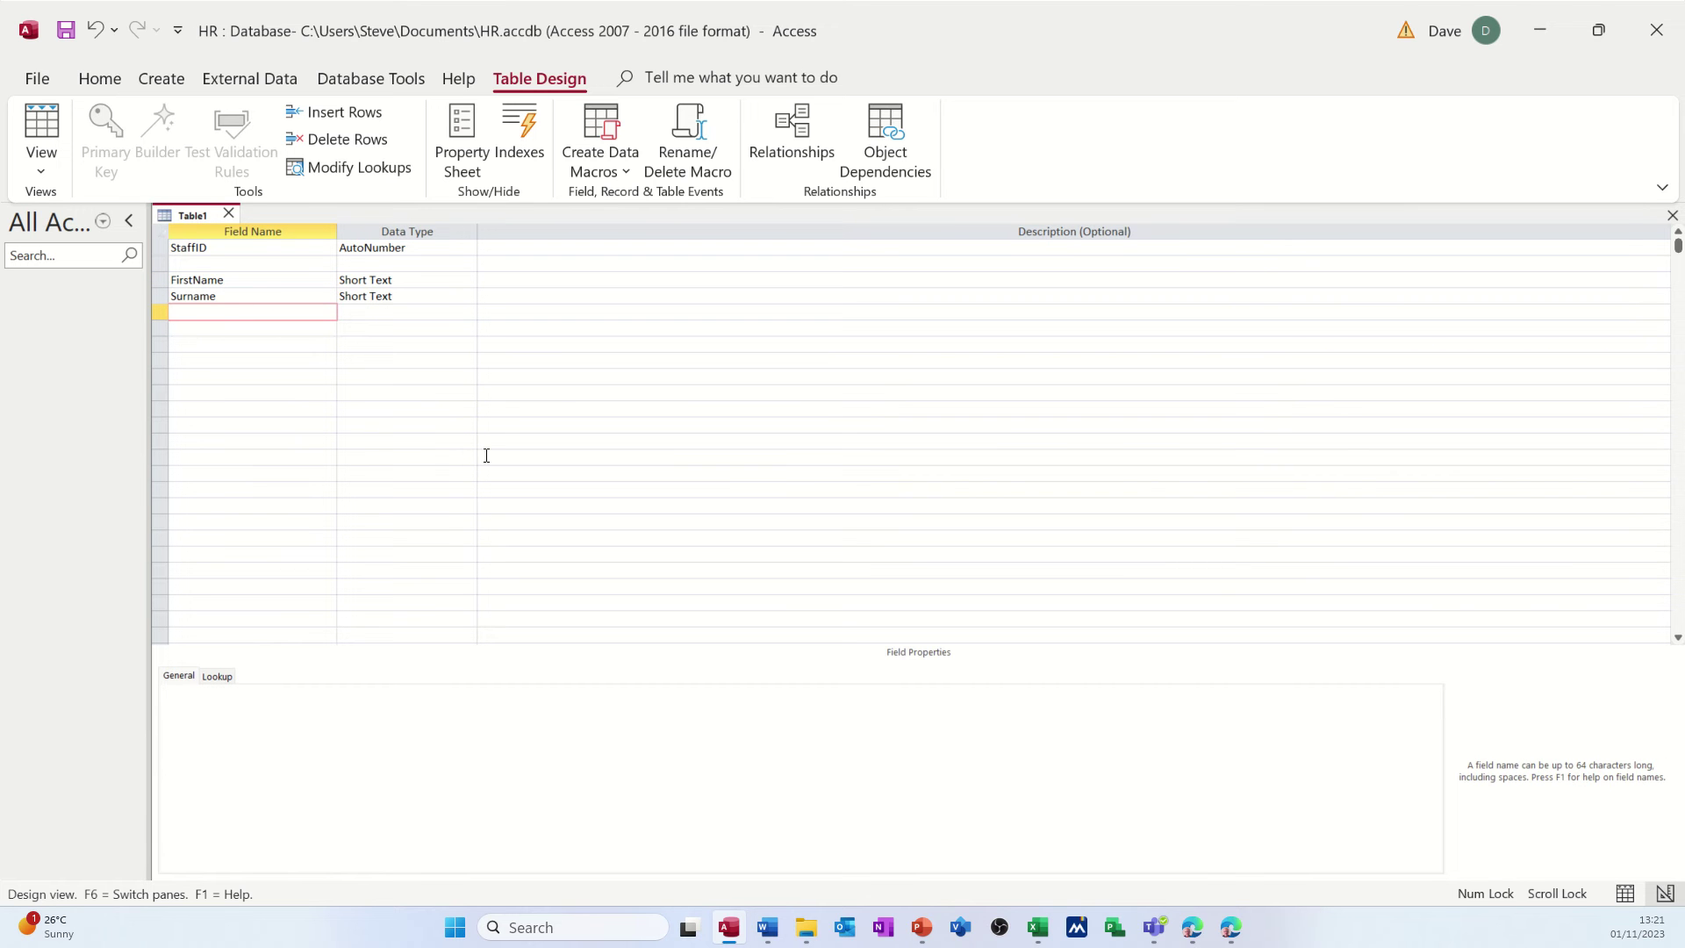
- Add Short Text fields Address, City and PosCode to the design
{"action": "type", "text": "Address"}
{"action": "key", "text": "Down"}
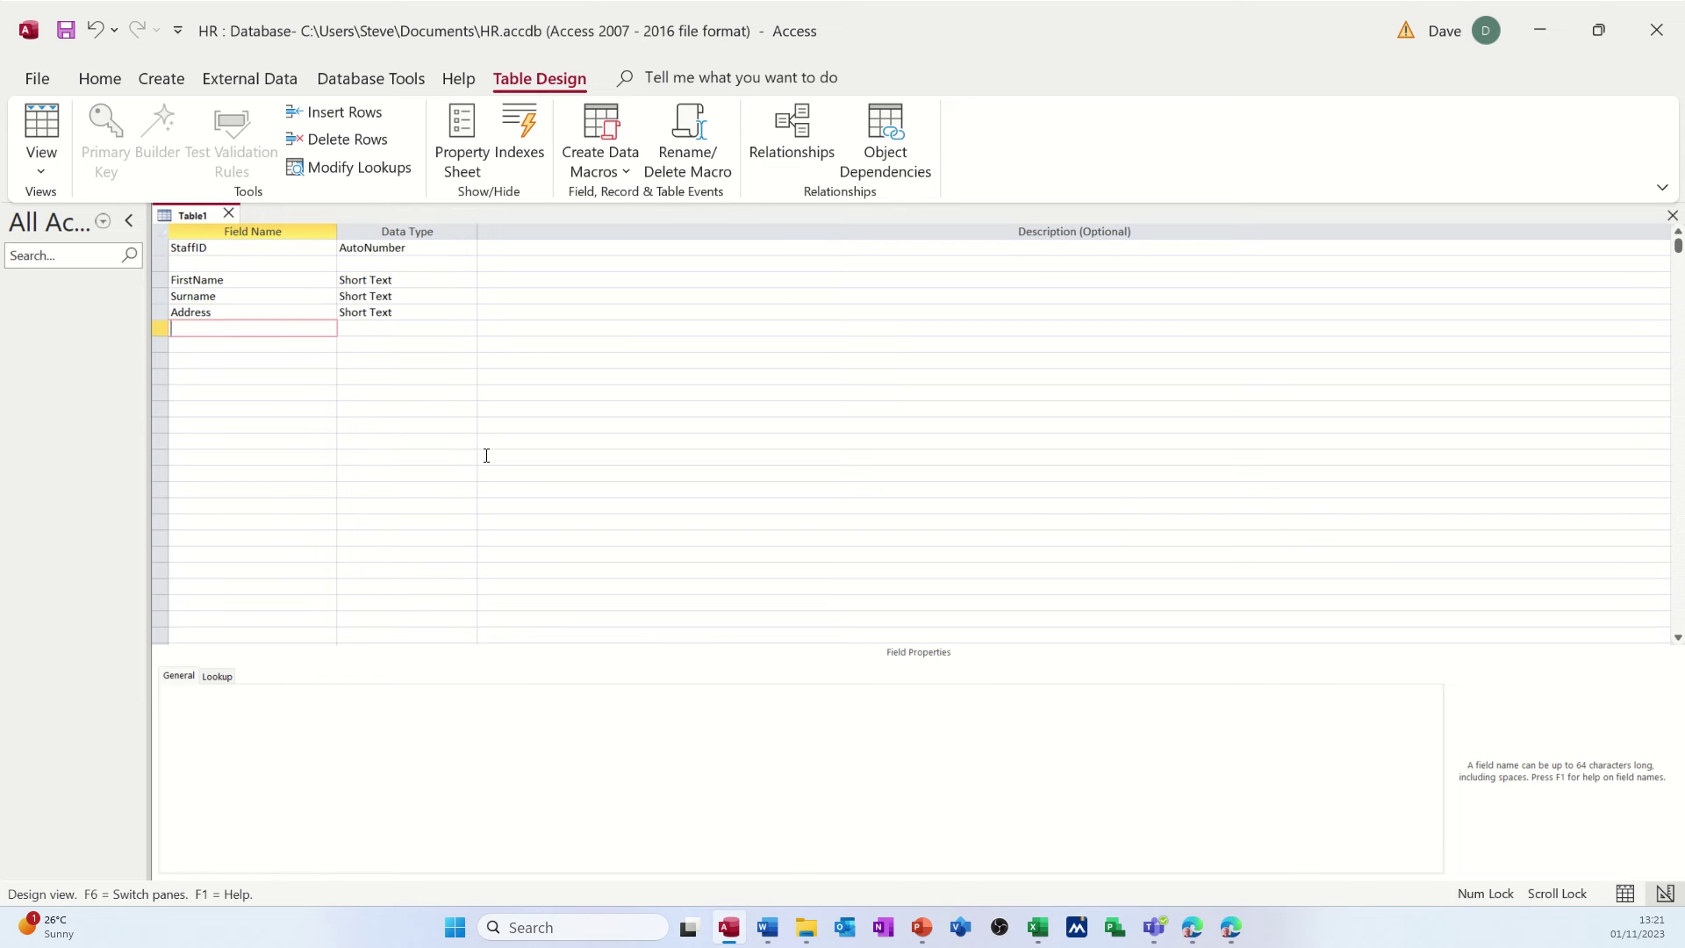
{"action": "type", "text": "City"}
{"action": "key", "text": "Down"}
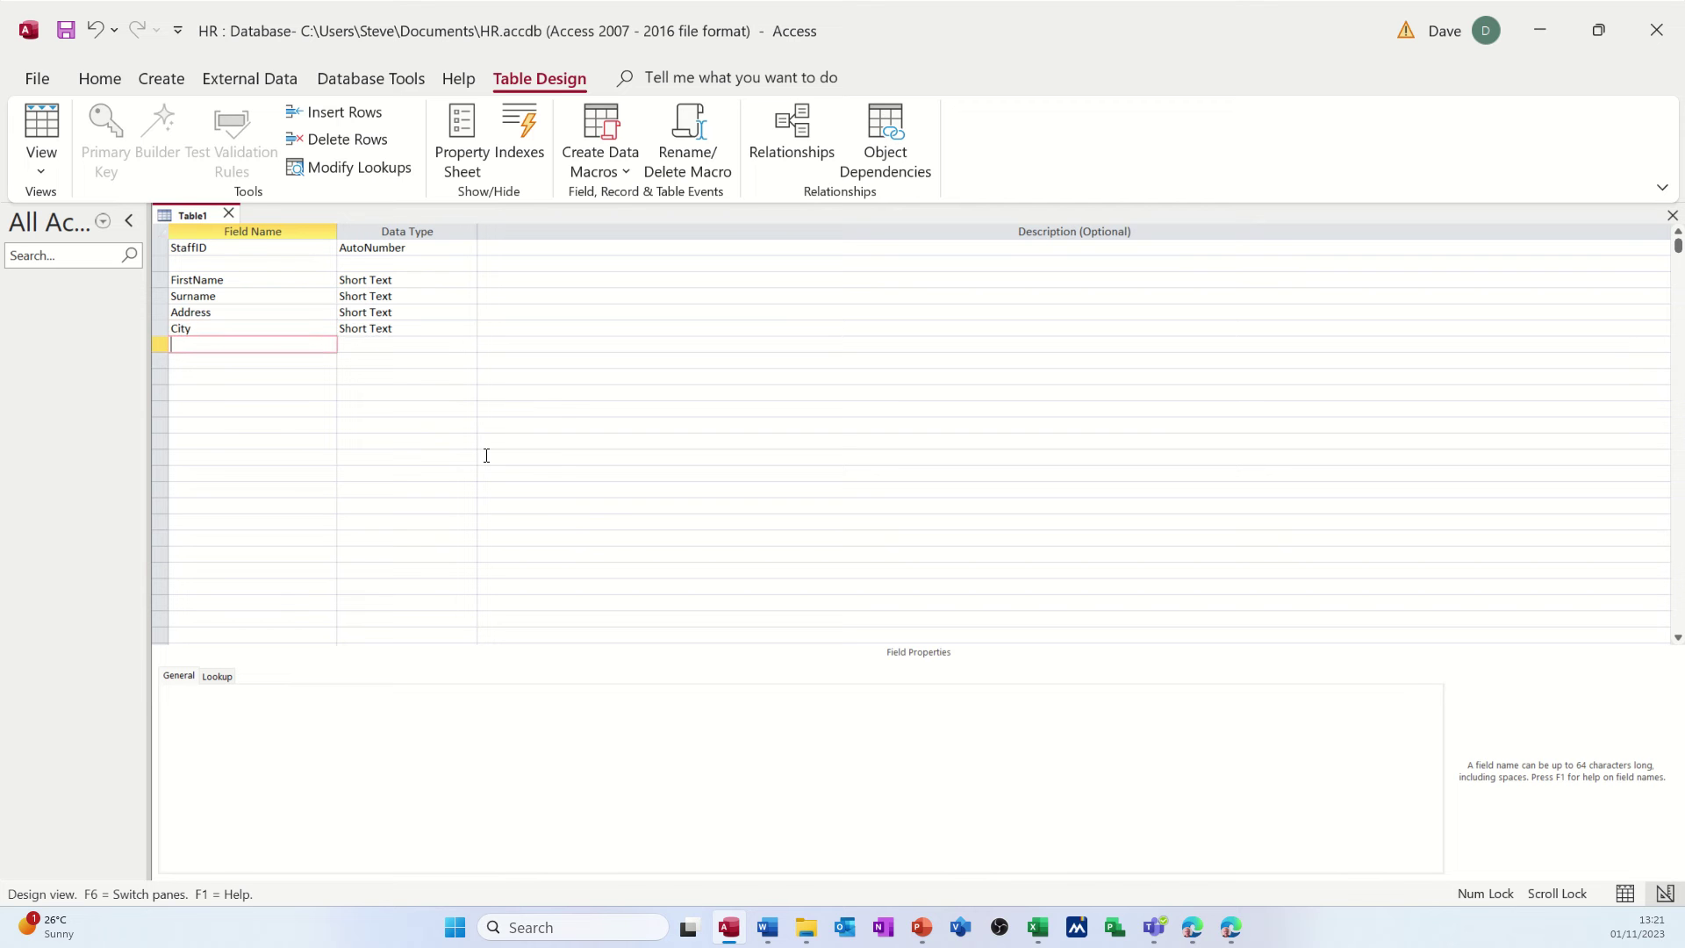
{"action": "type", "text": "PosCode"}
{"action": "key", "text": "Down"}
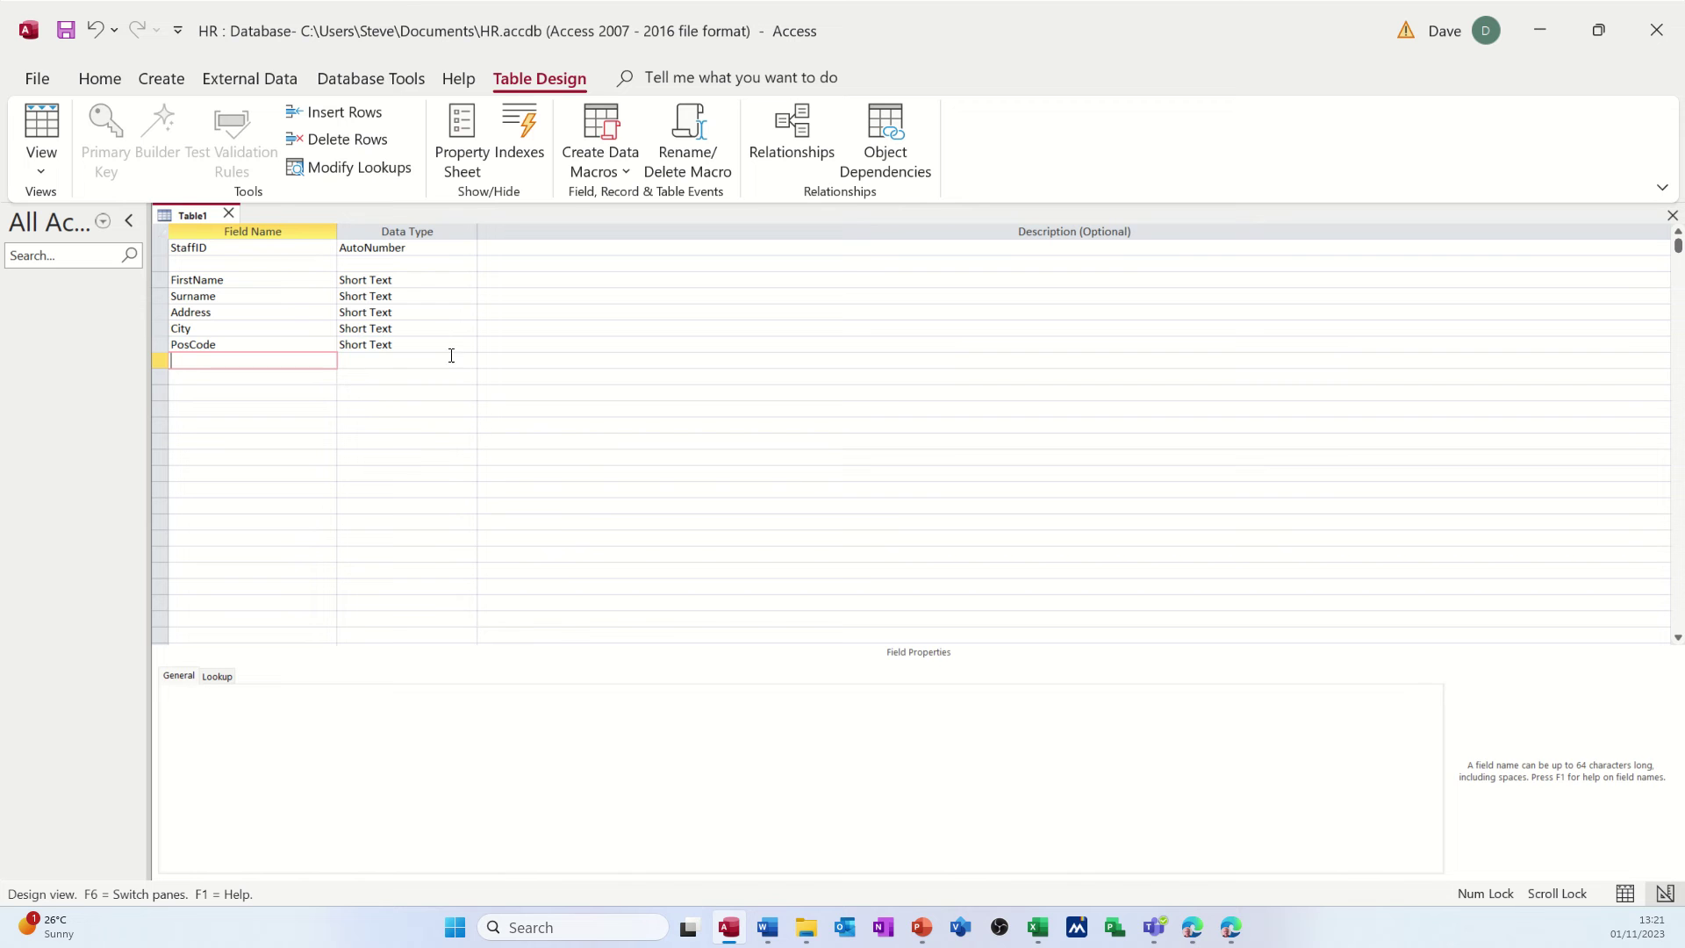
- Set the field sizes of FirstName to 25 and Surname to 50
{"action": "left_click", "coordinate": [403, 280]}
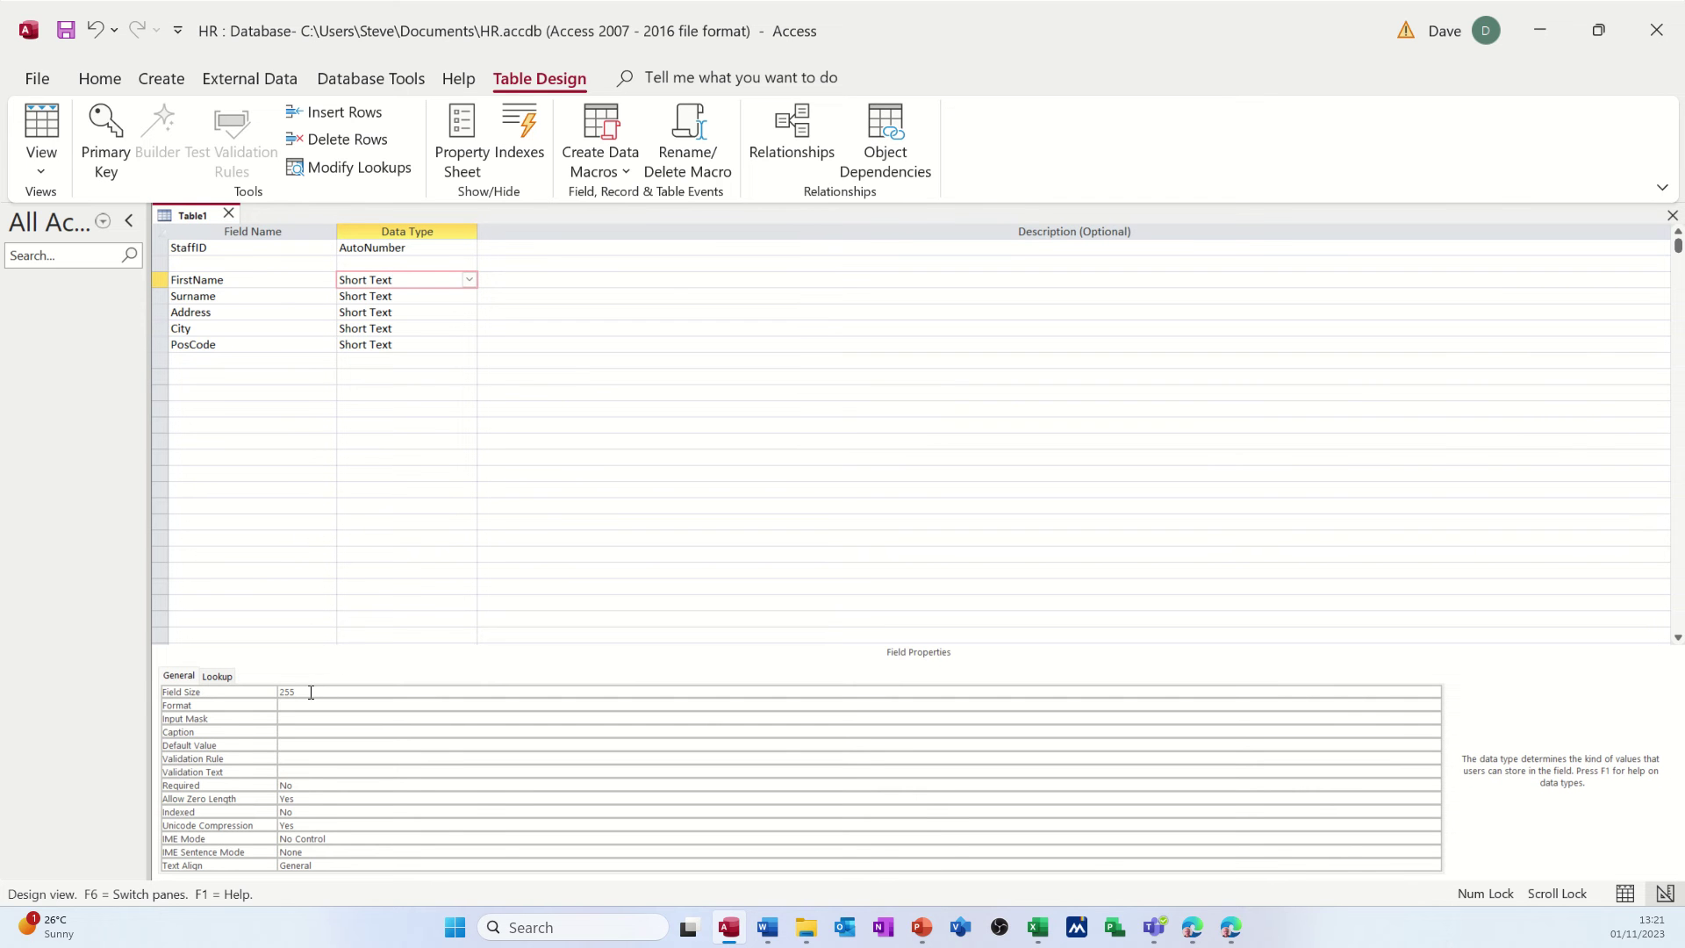
{"action": "left_click_drag", "start_coordinate": [311, 692], "coordinate": [279, 692]}
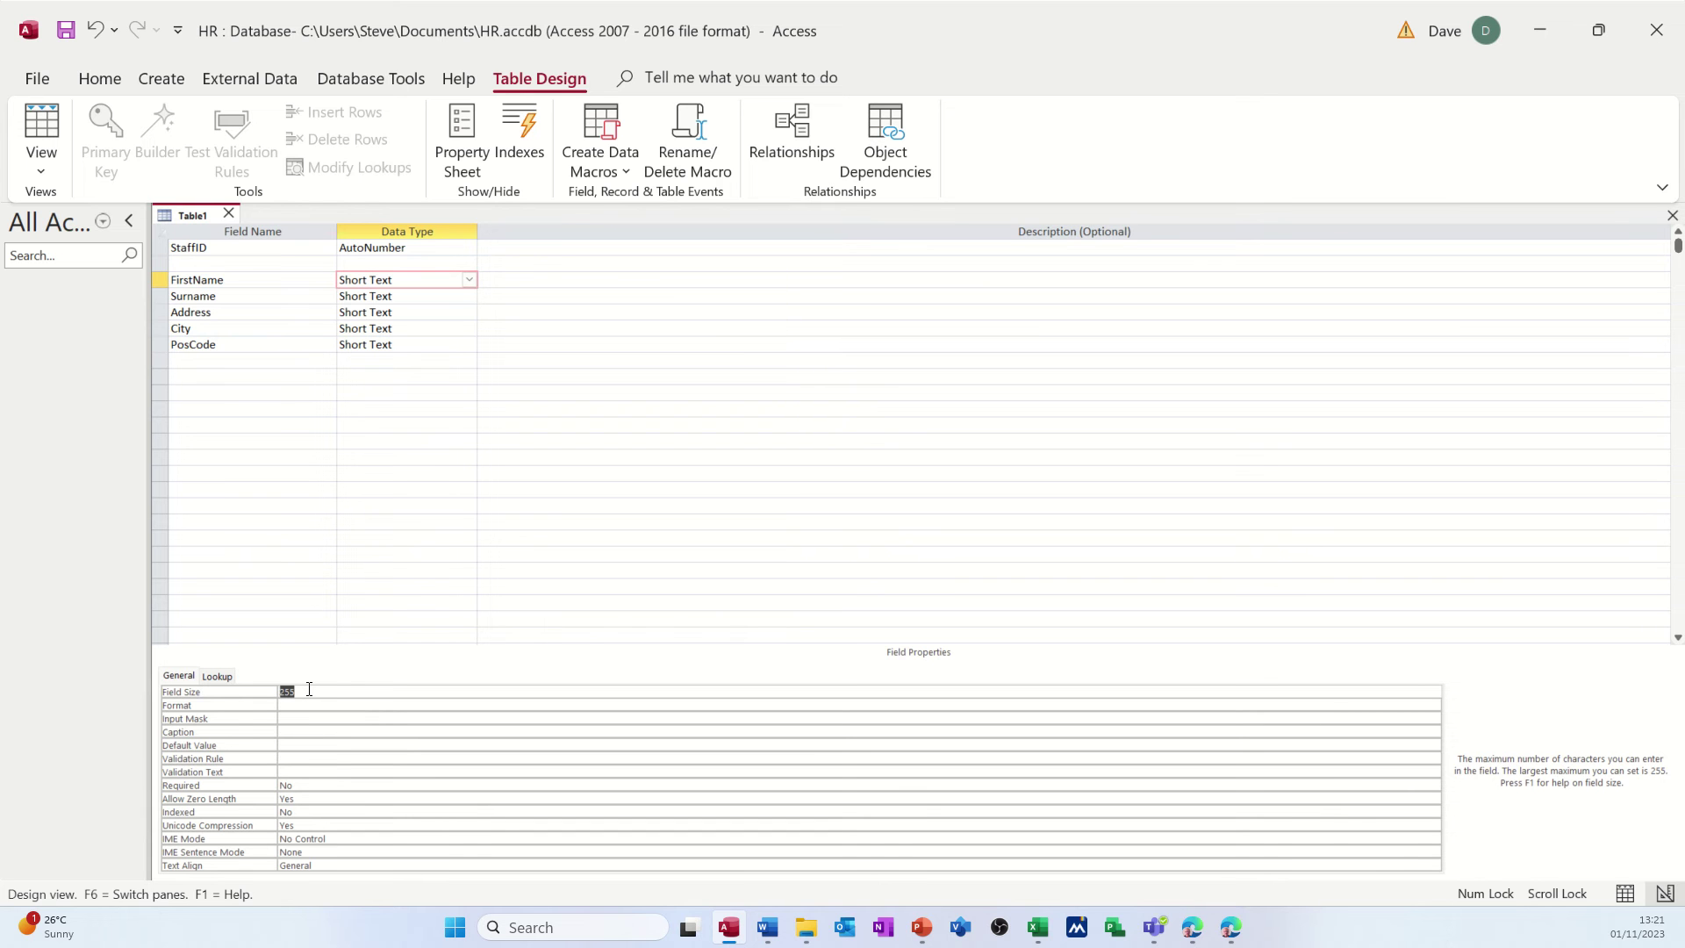
{"action": "type", "text": "25"}
{"action": "left_click", "coordinate": [418, 298]}
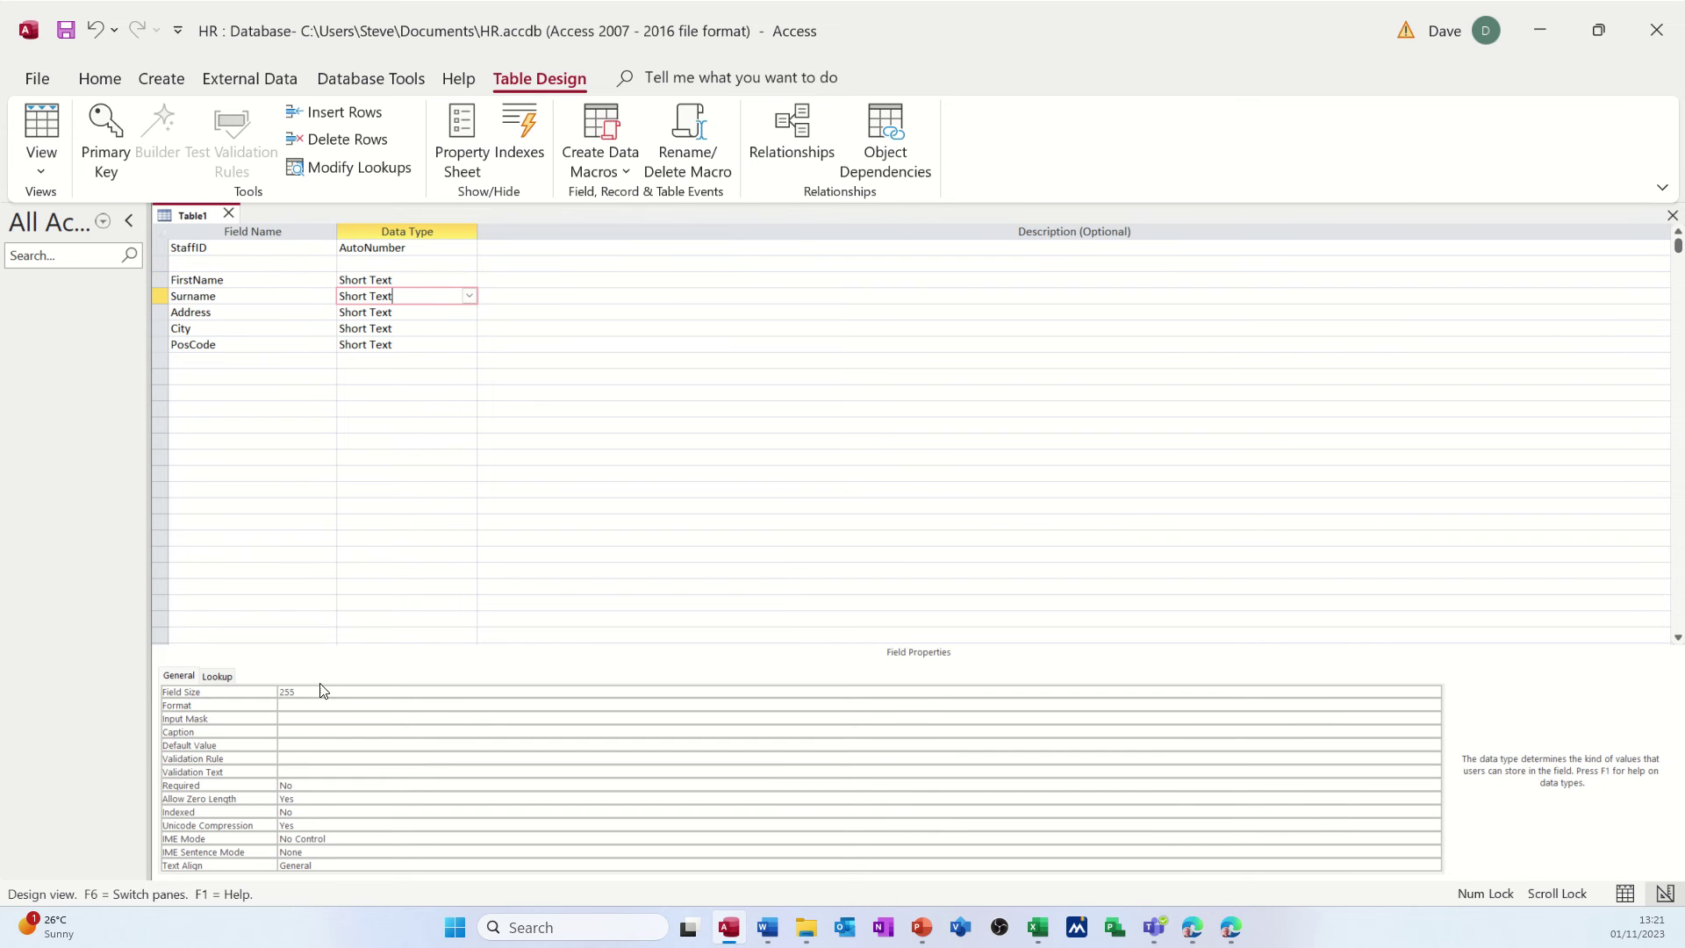
{"action": "left_click_drag", "start_coordinate": [316, 694], "coordinate": [281, 689]}
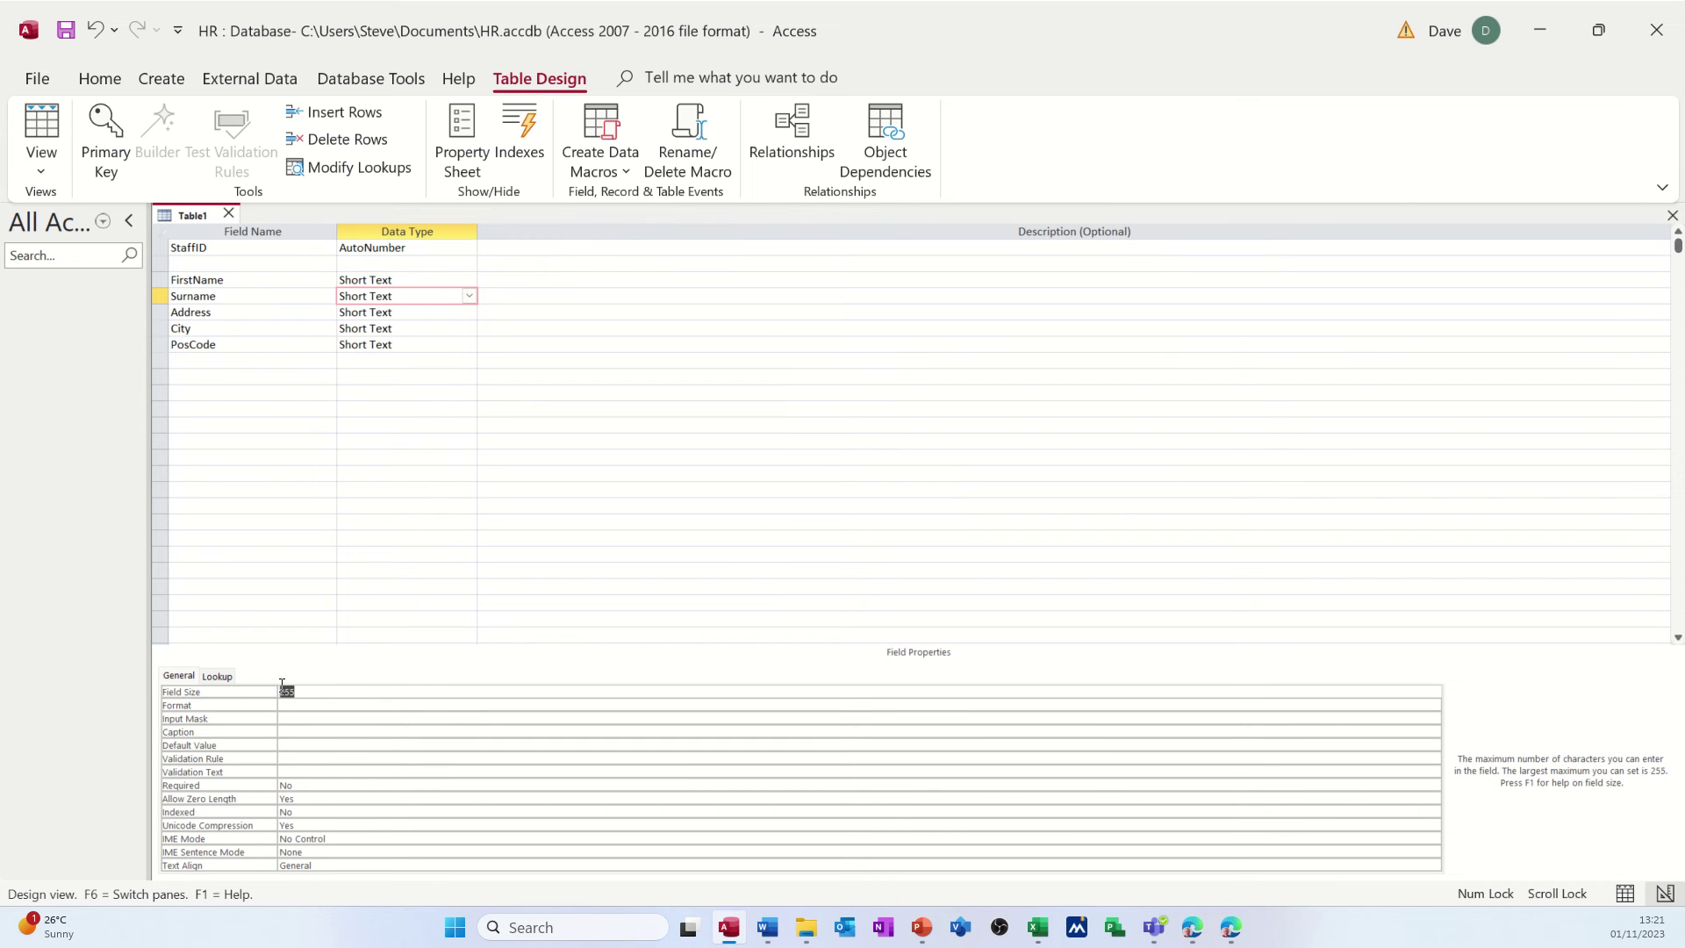
{"action": "type", "text": "50"}
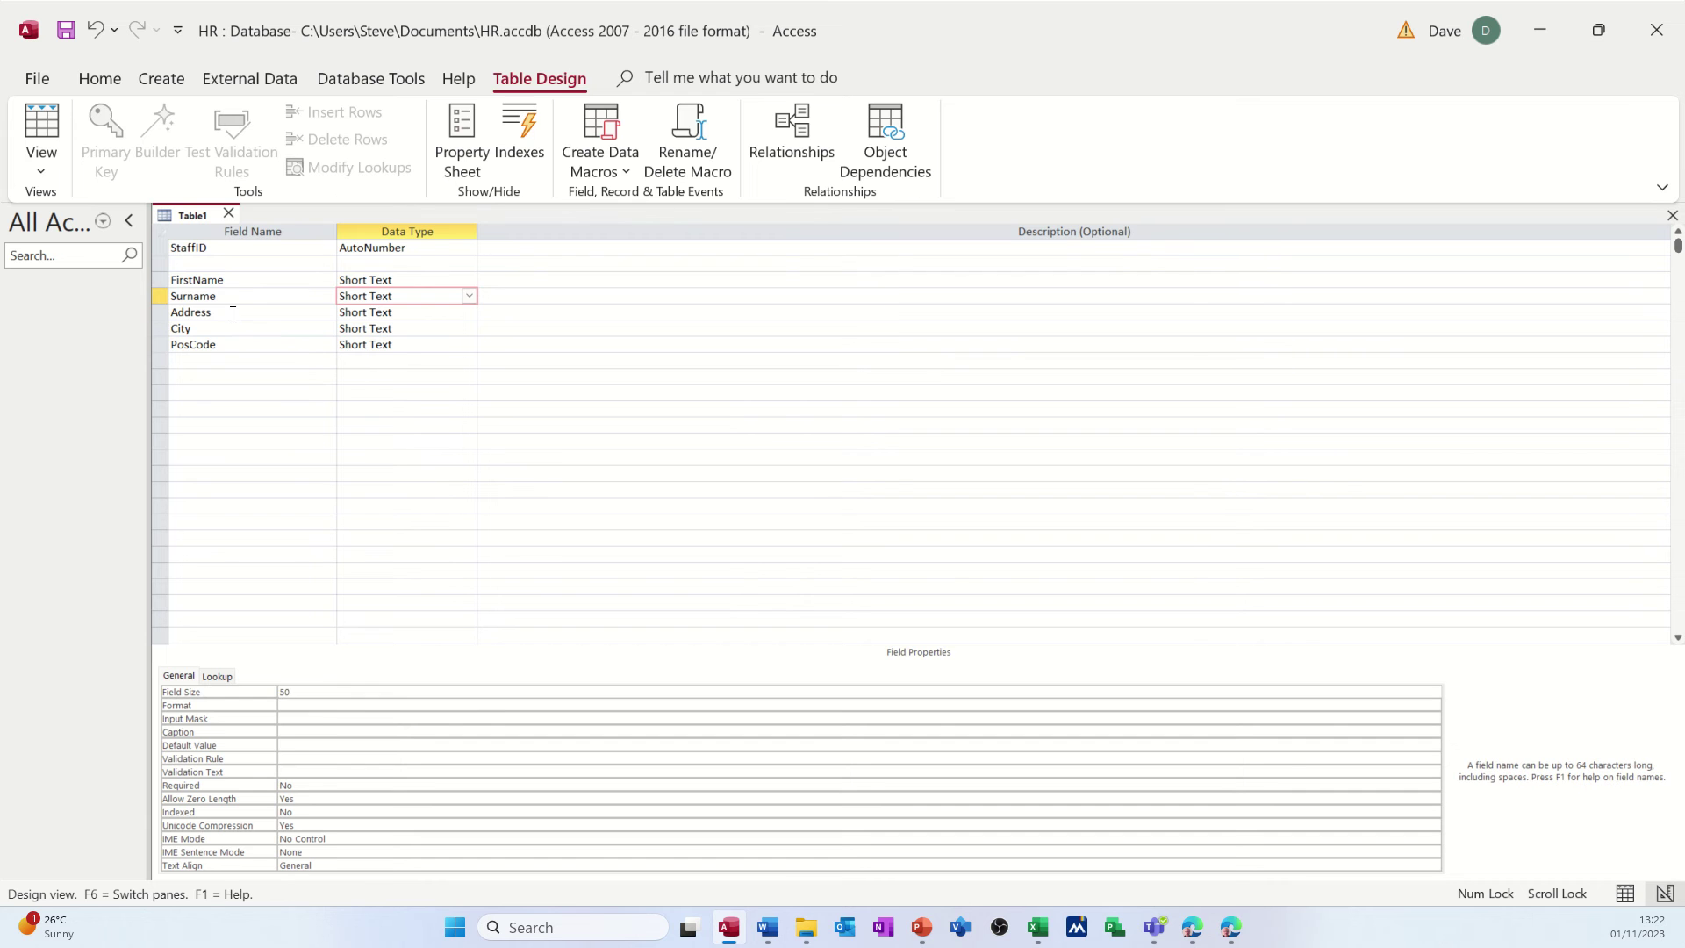
- Set the Address field size to 100 and City to 50, then select PosCode's 255 size
{"action": "left_click", "coordinate": [234, 313]}
{"action": "left_click", "coordinate": [273, 691]}
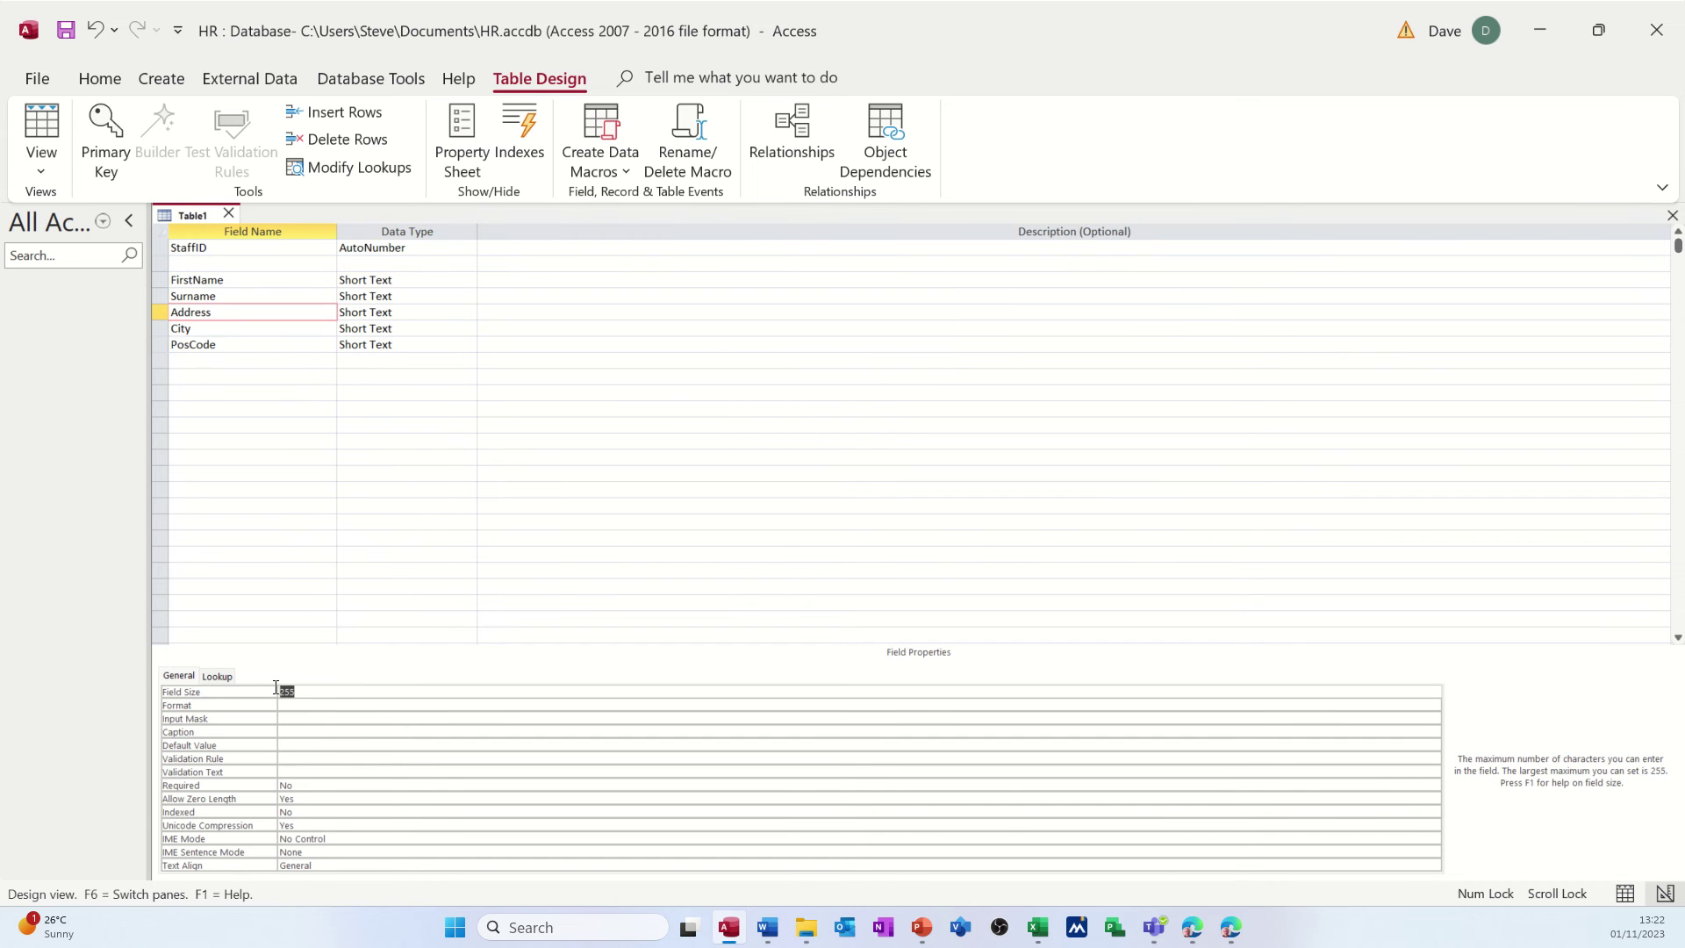
{"action": "type", "text": "100"}
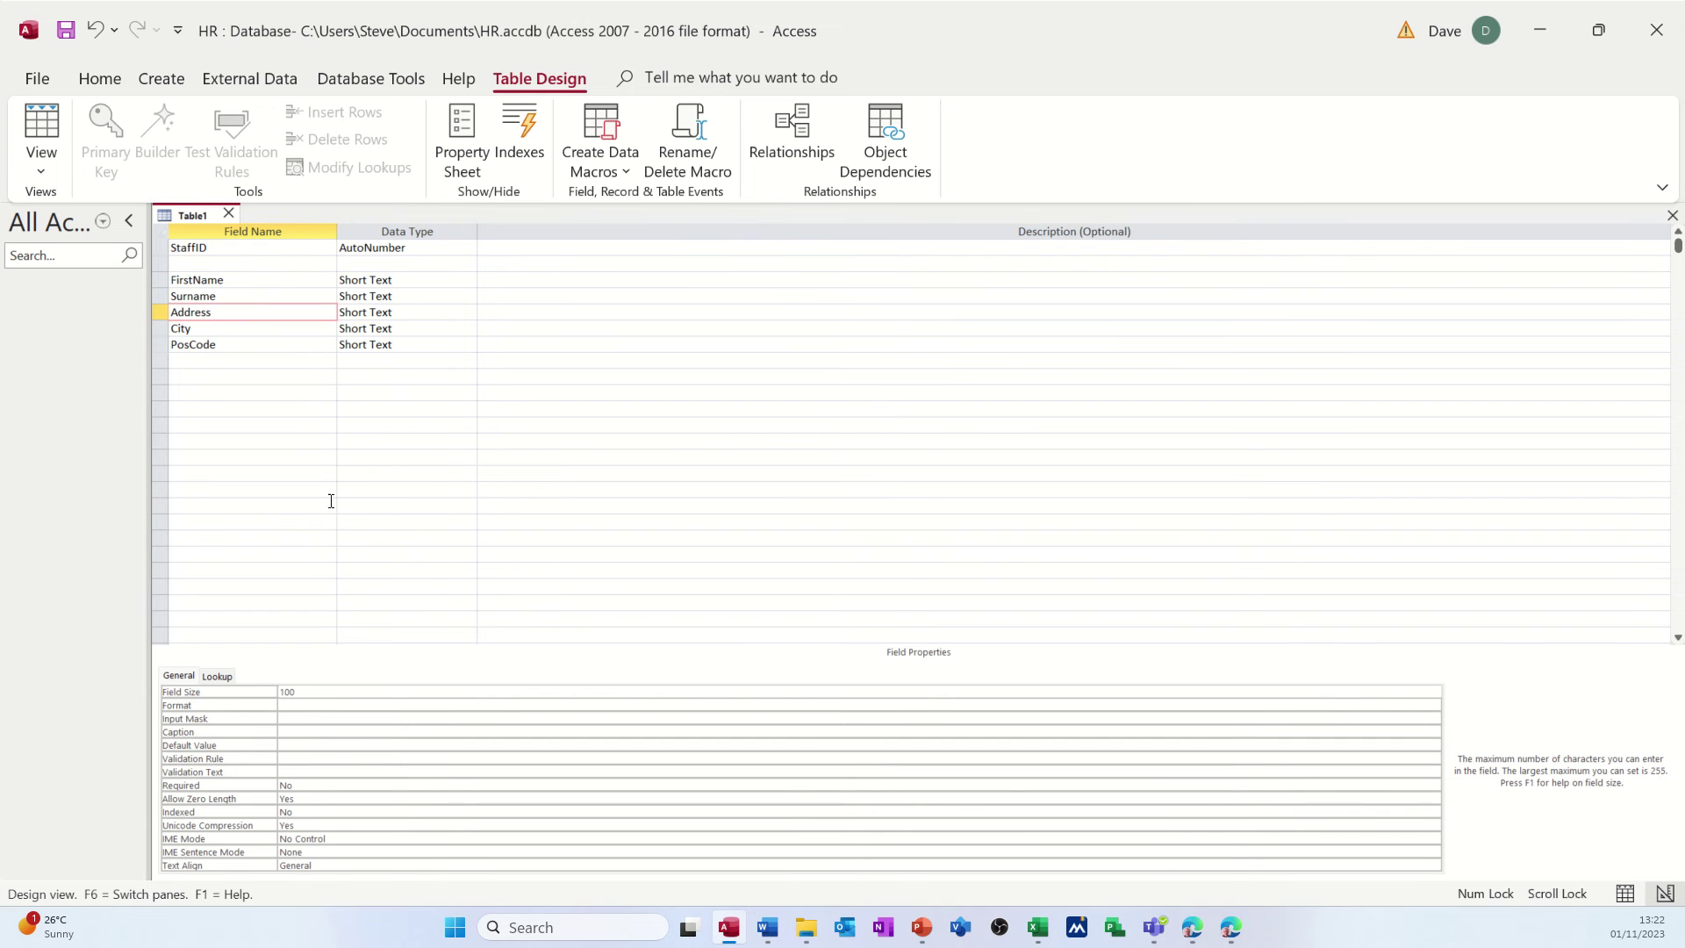
{"action": "left_click", "coordinate": [259, 332]}
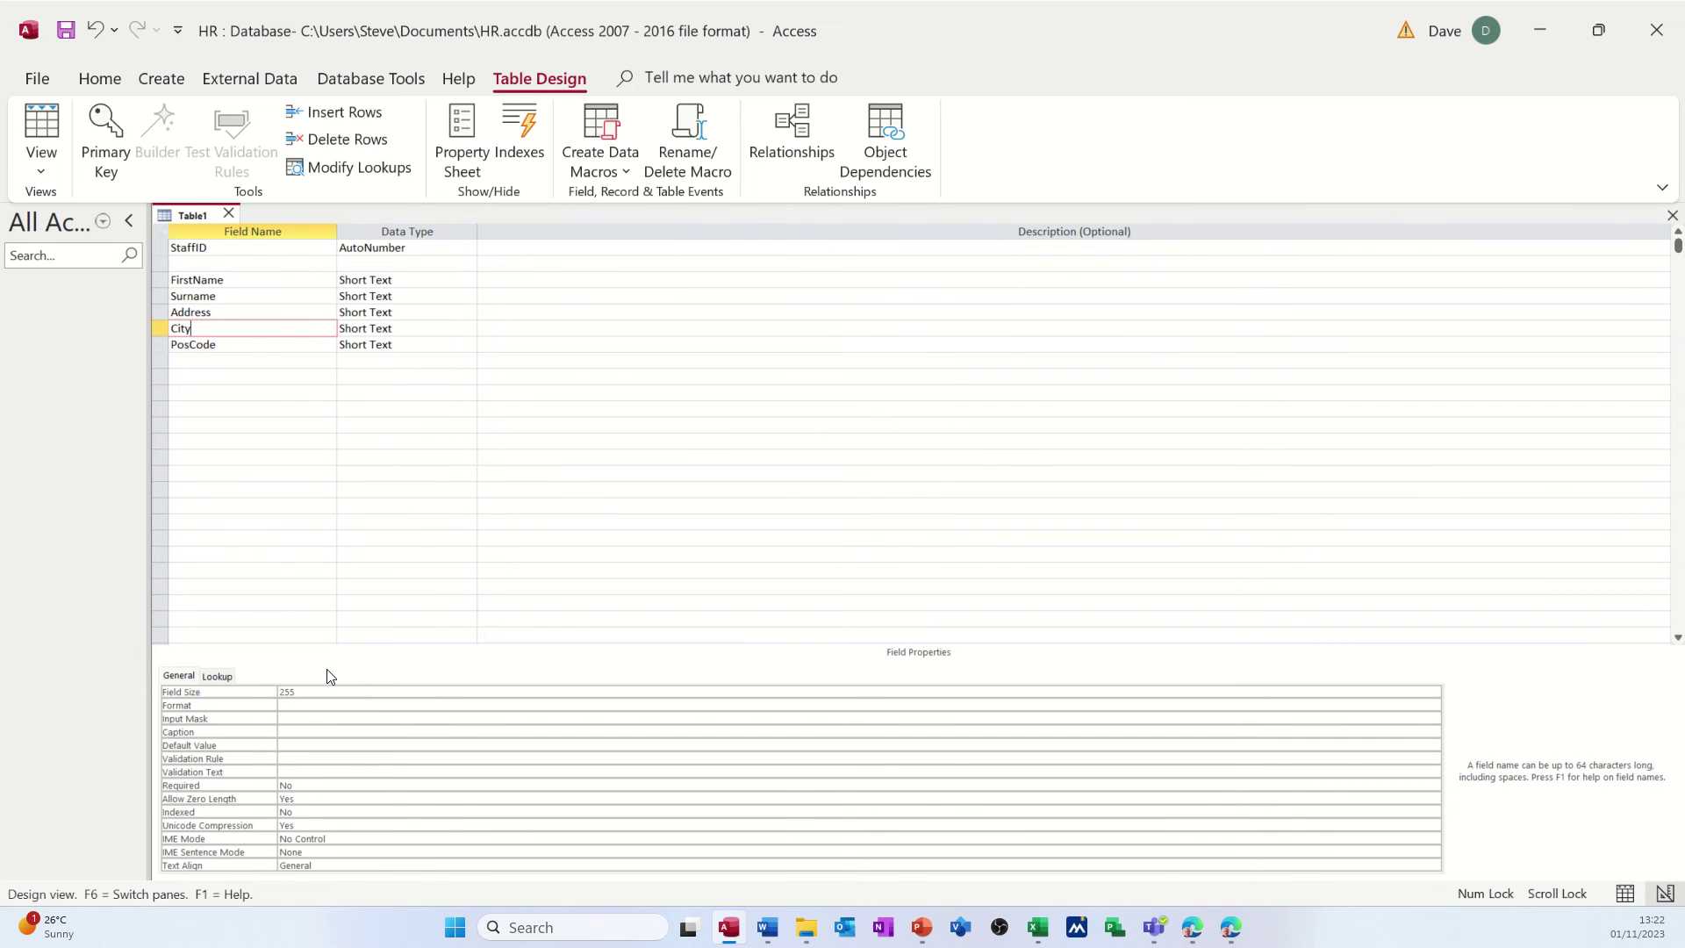
{"action": "left_click", "coordinate": [272, 693]}
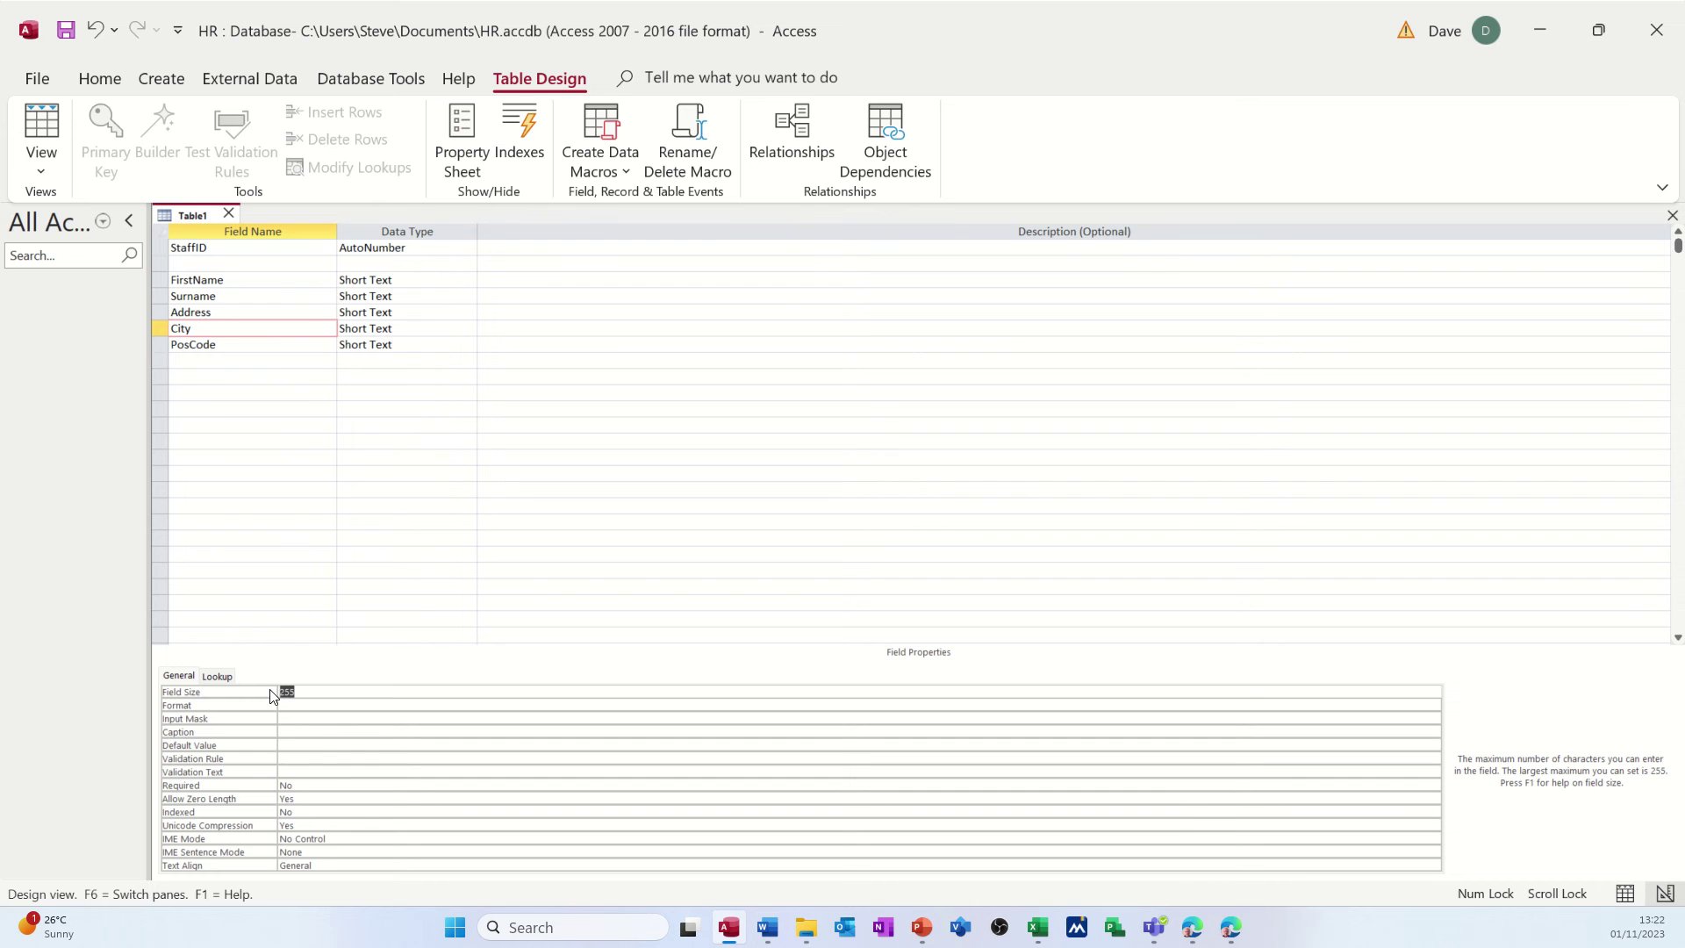
{"action": "type", "text": "50"}
{"action": "left_click", "coordinate": [245, 346]}
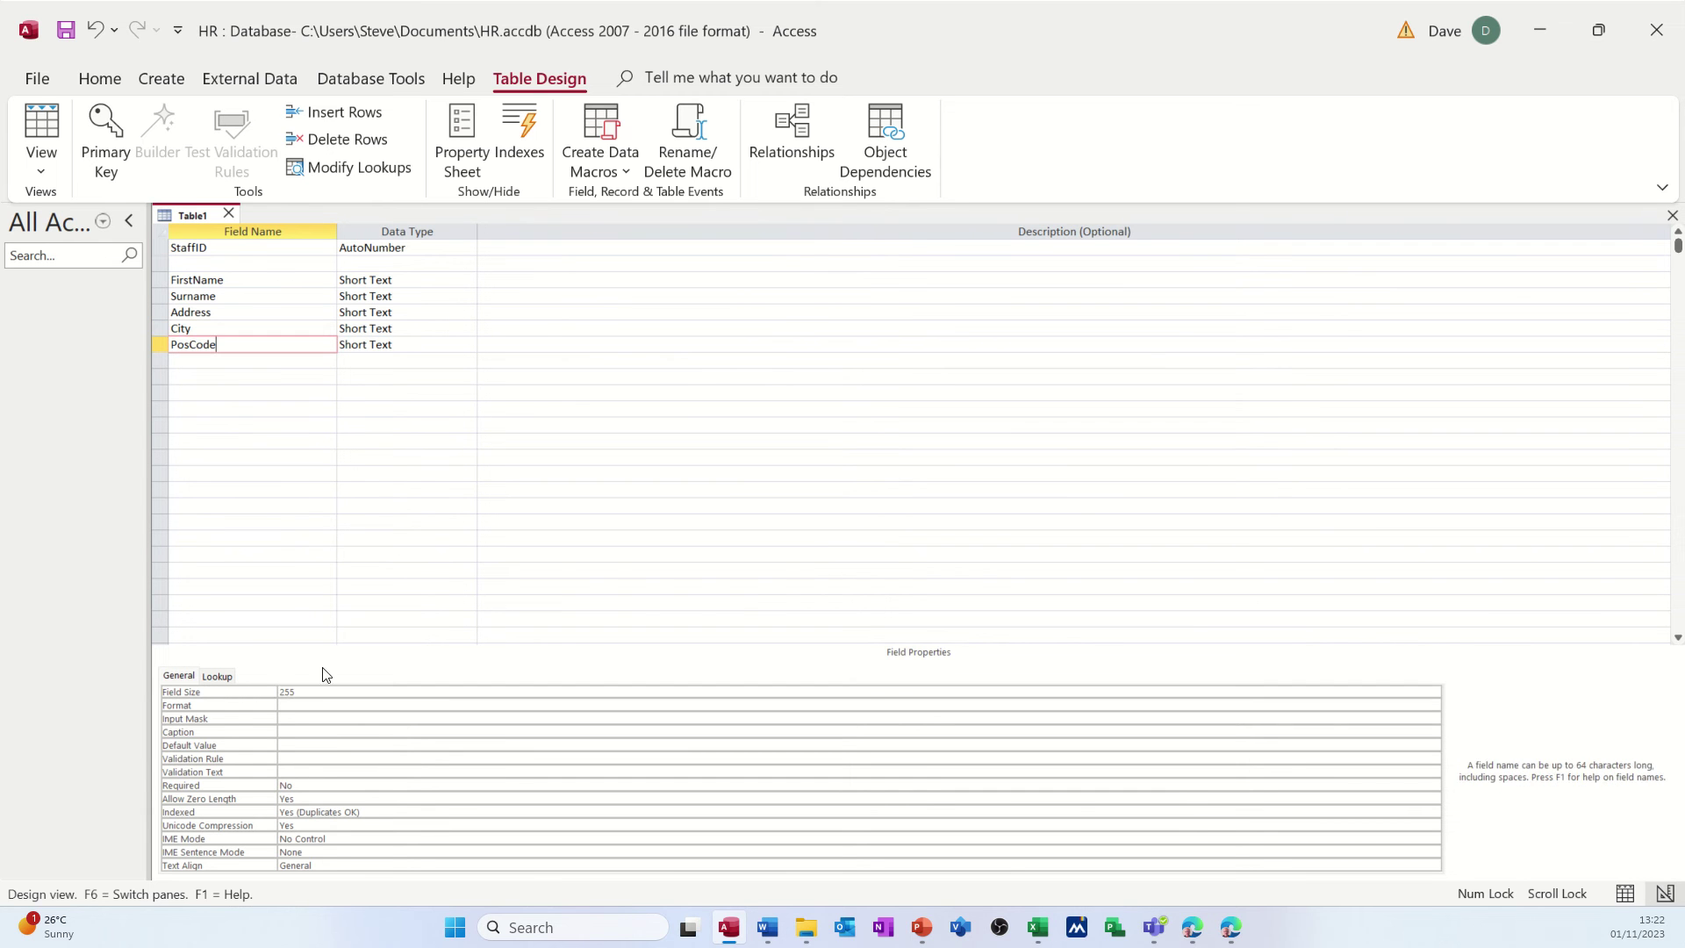
{"action": "left_click", "coordinate": [278, 691]}
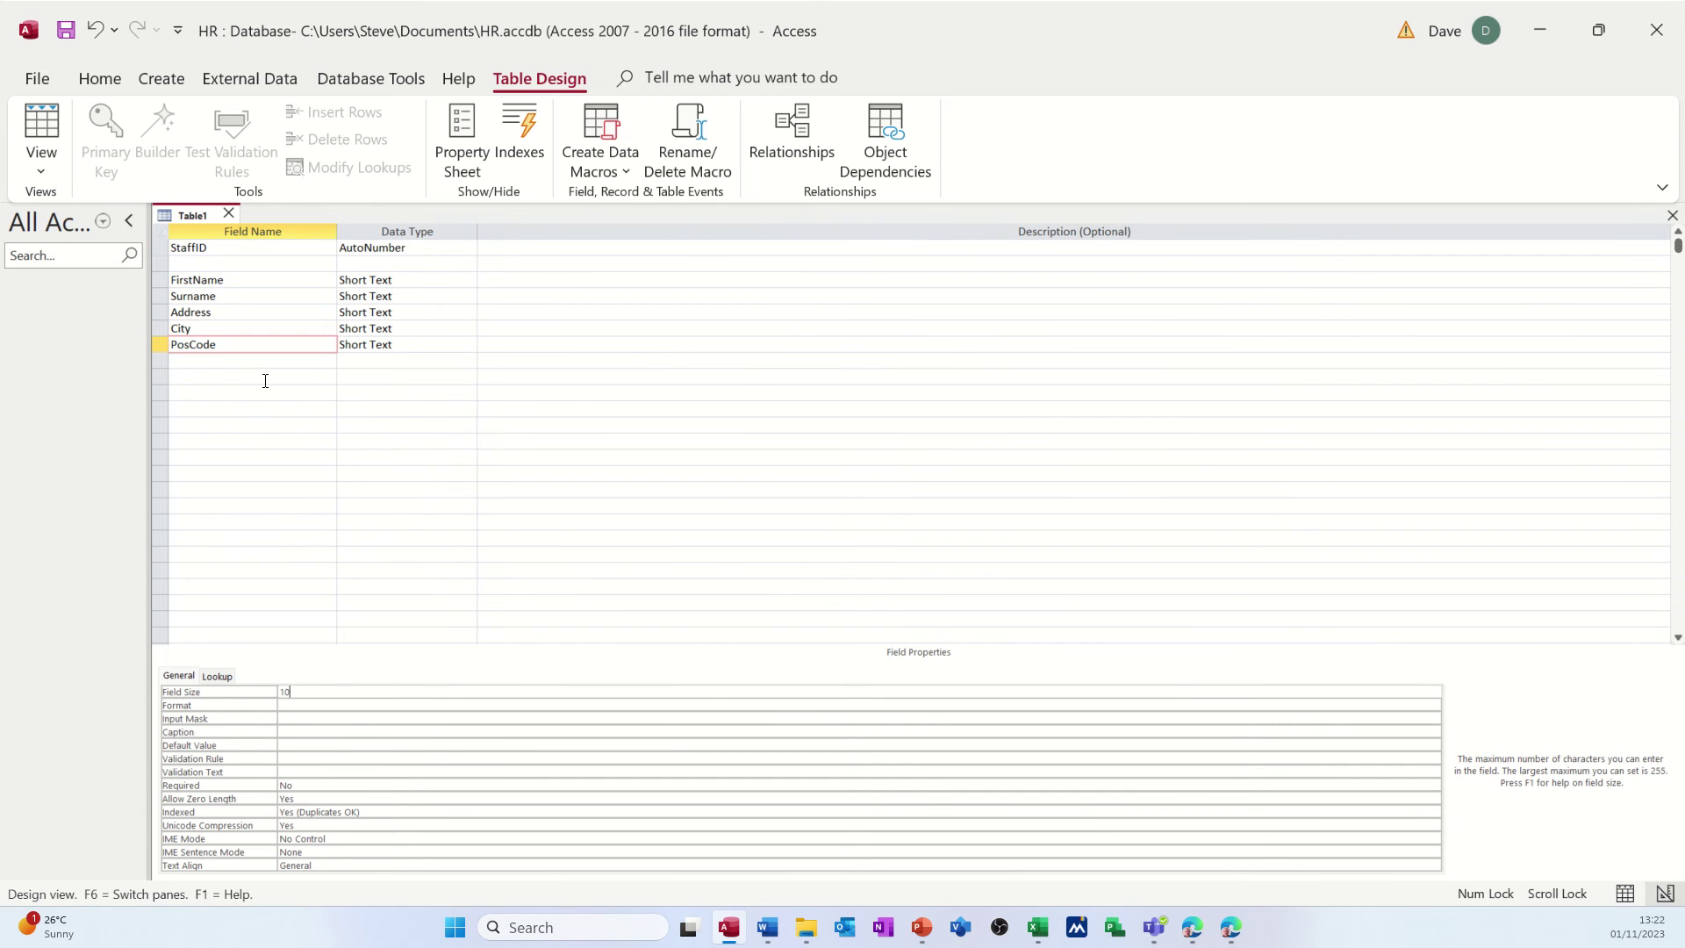
- Enter a new field named DateJoined in the row below PosCode
{"action": "left_click", "coordinate": [255, 361]}
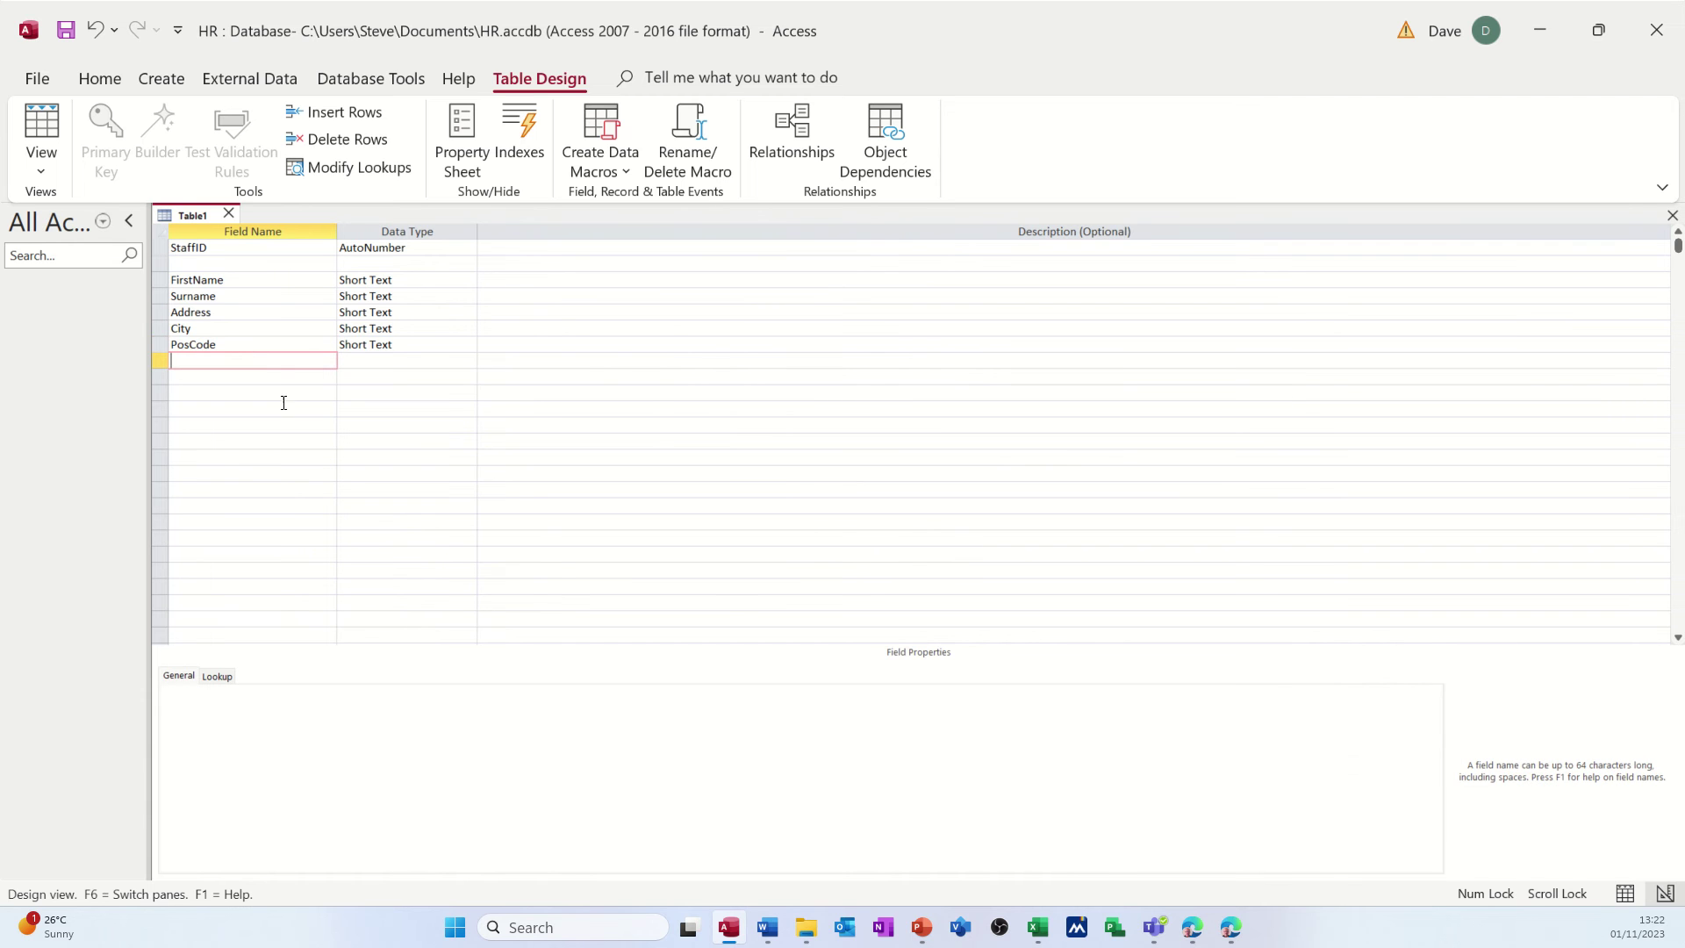
{"action": "left_click", "coordinate": [259, 347]}
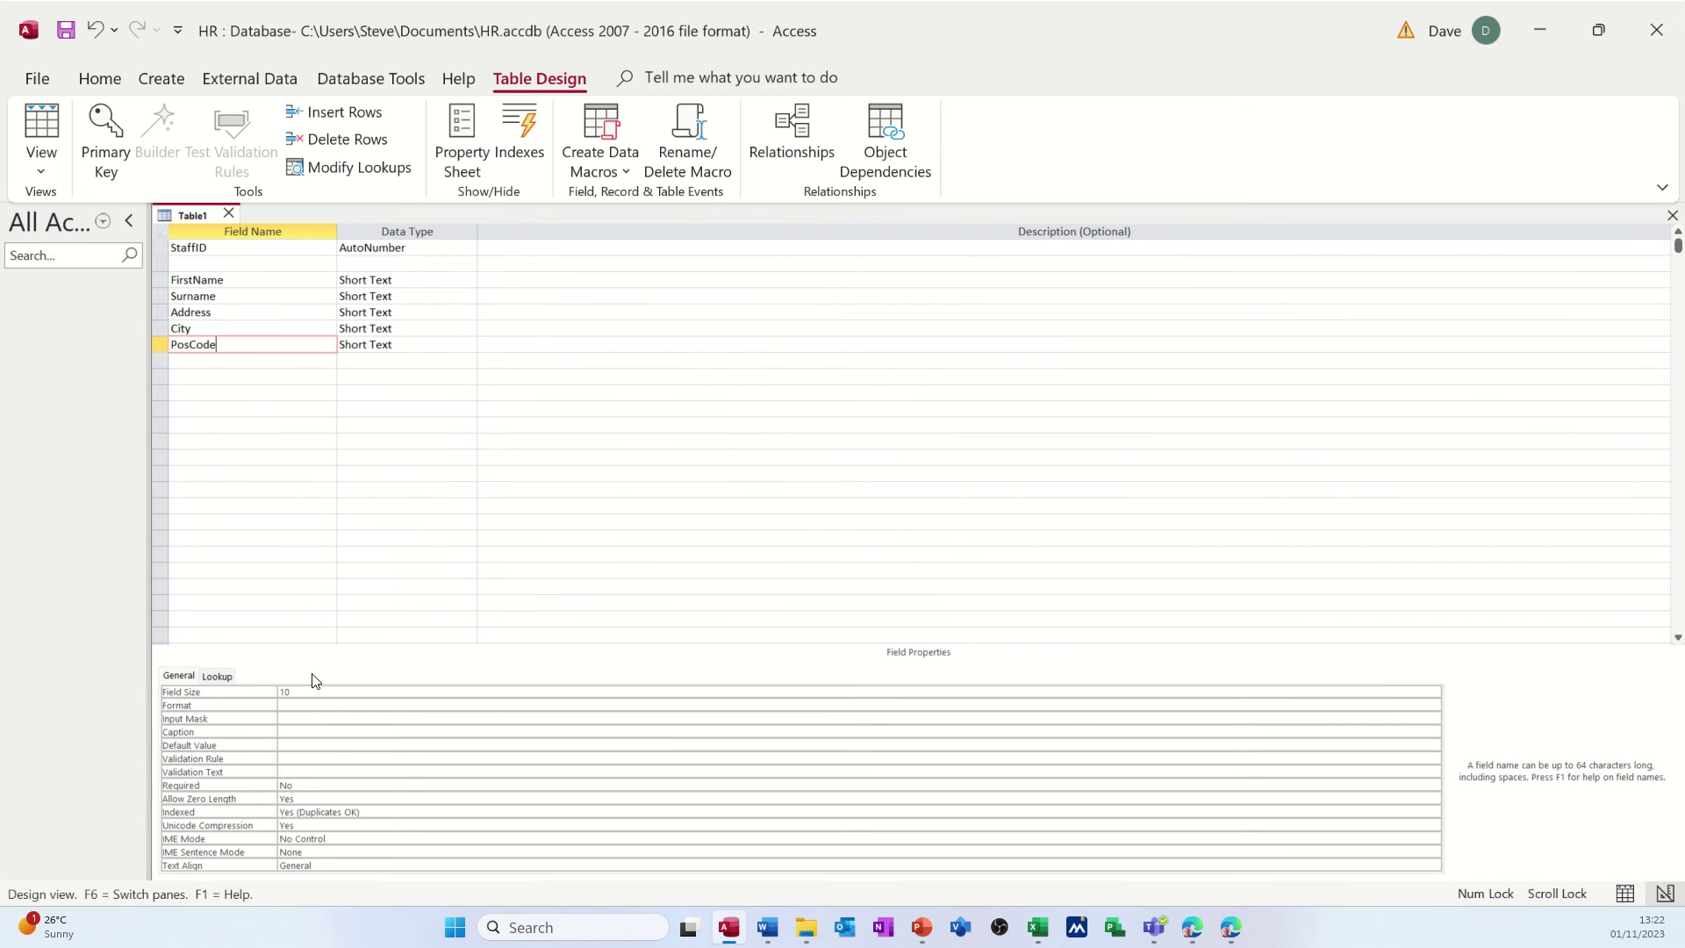
{"action": "left_click", "coordinate": [214, 362]}
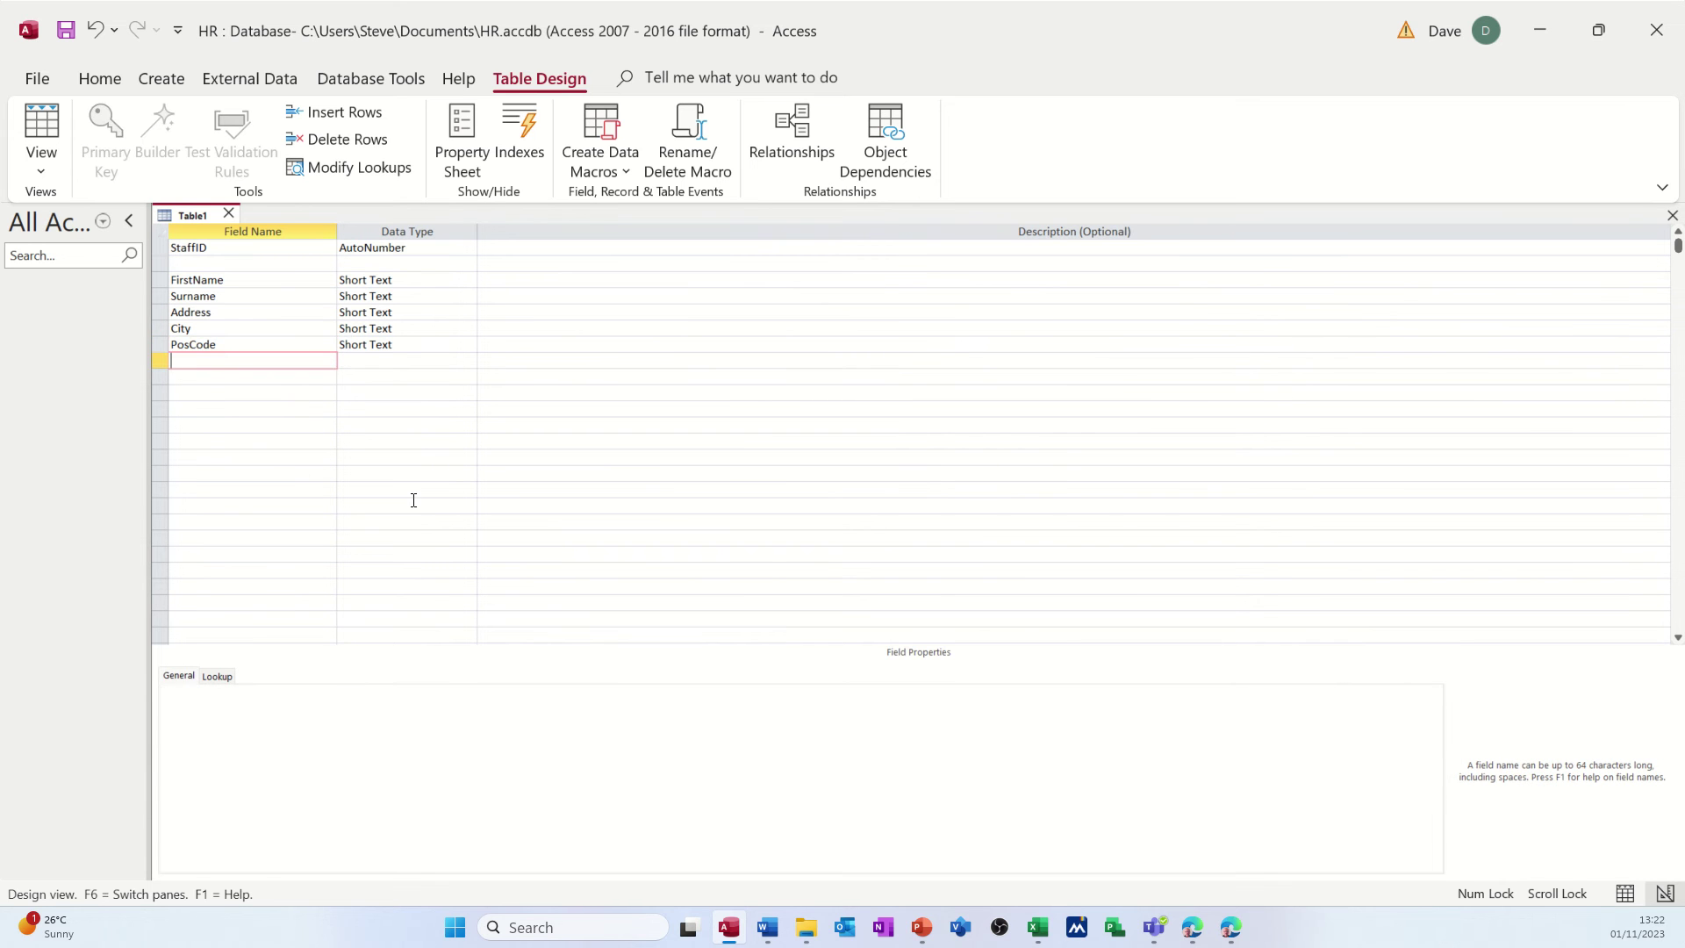
{"action": "type", "text": "DateJoined"}
{"action": "key", "text": "Tab"}
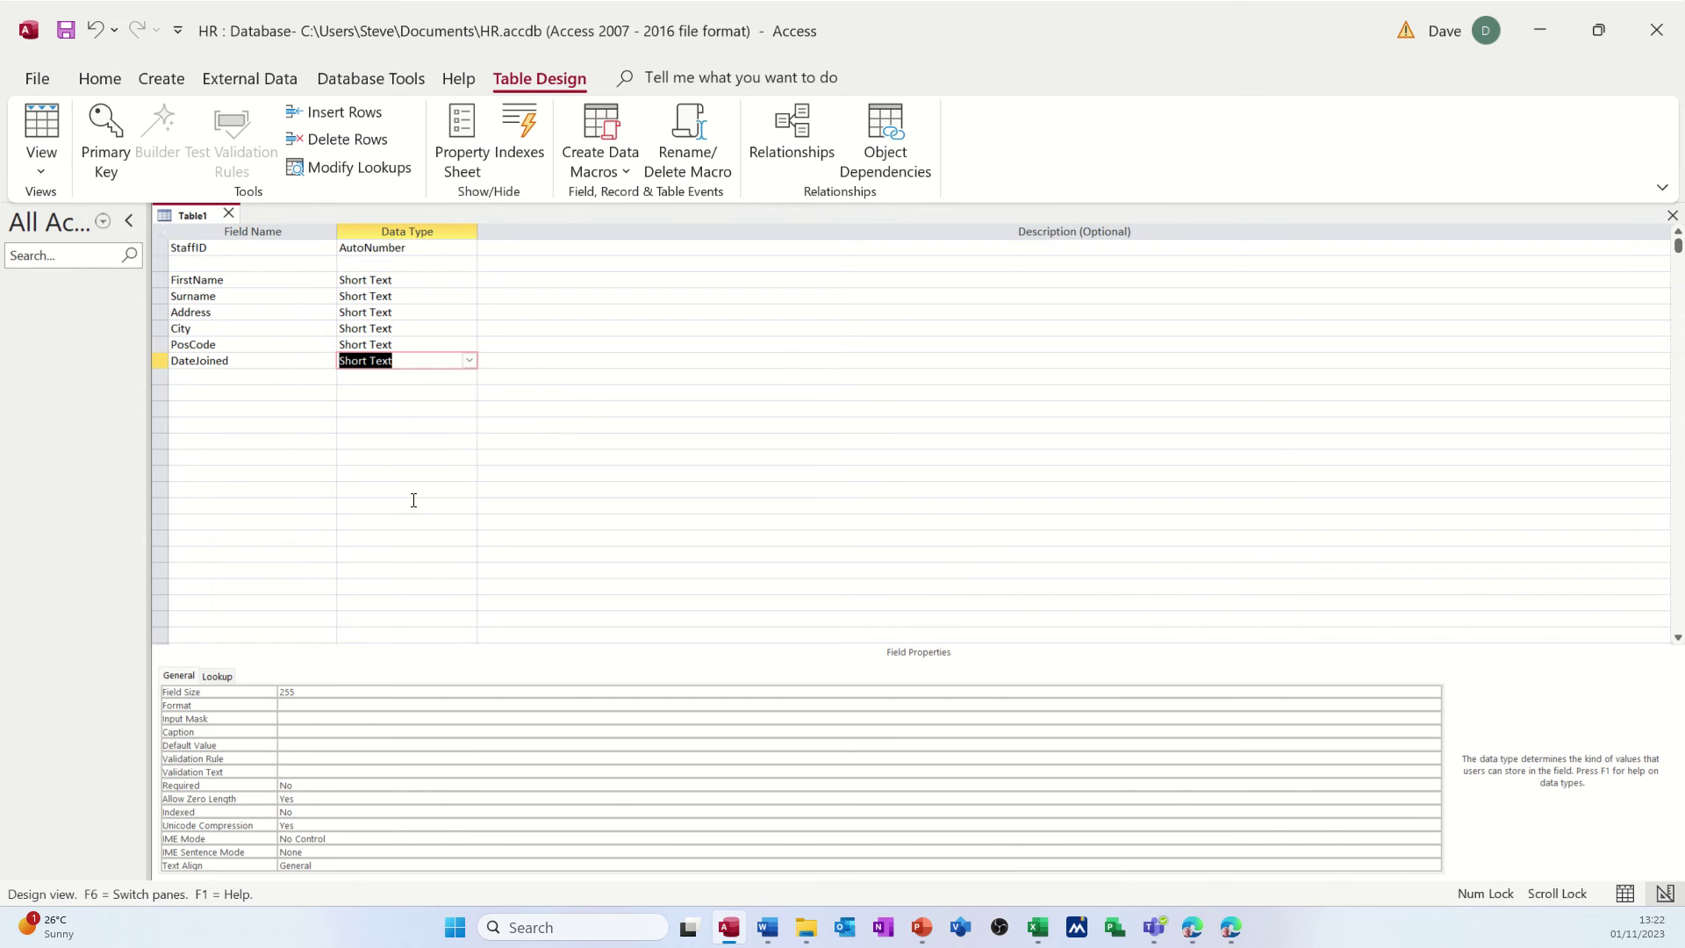
- Make DateJoined a Date/Time field and start saving the table
{"action": "type", "text": "d"}
{"action": "left_click", "coordinate": [469, 360]}
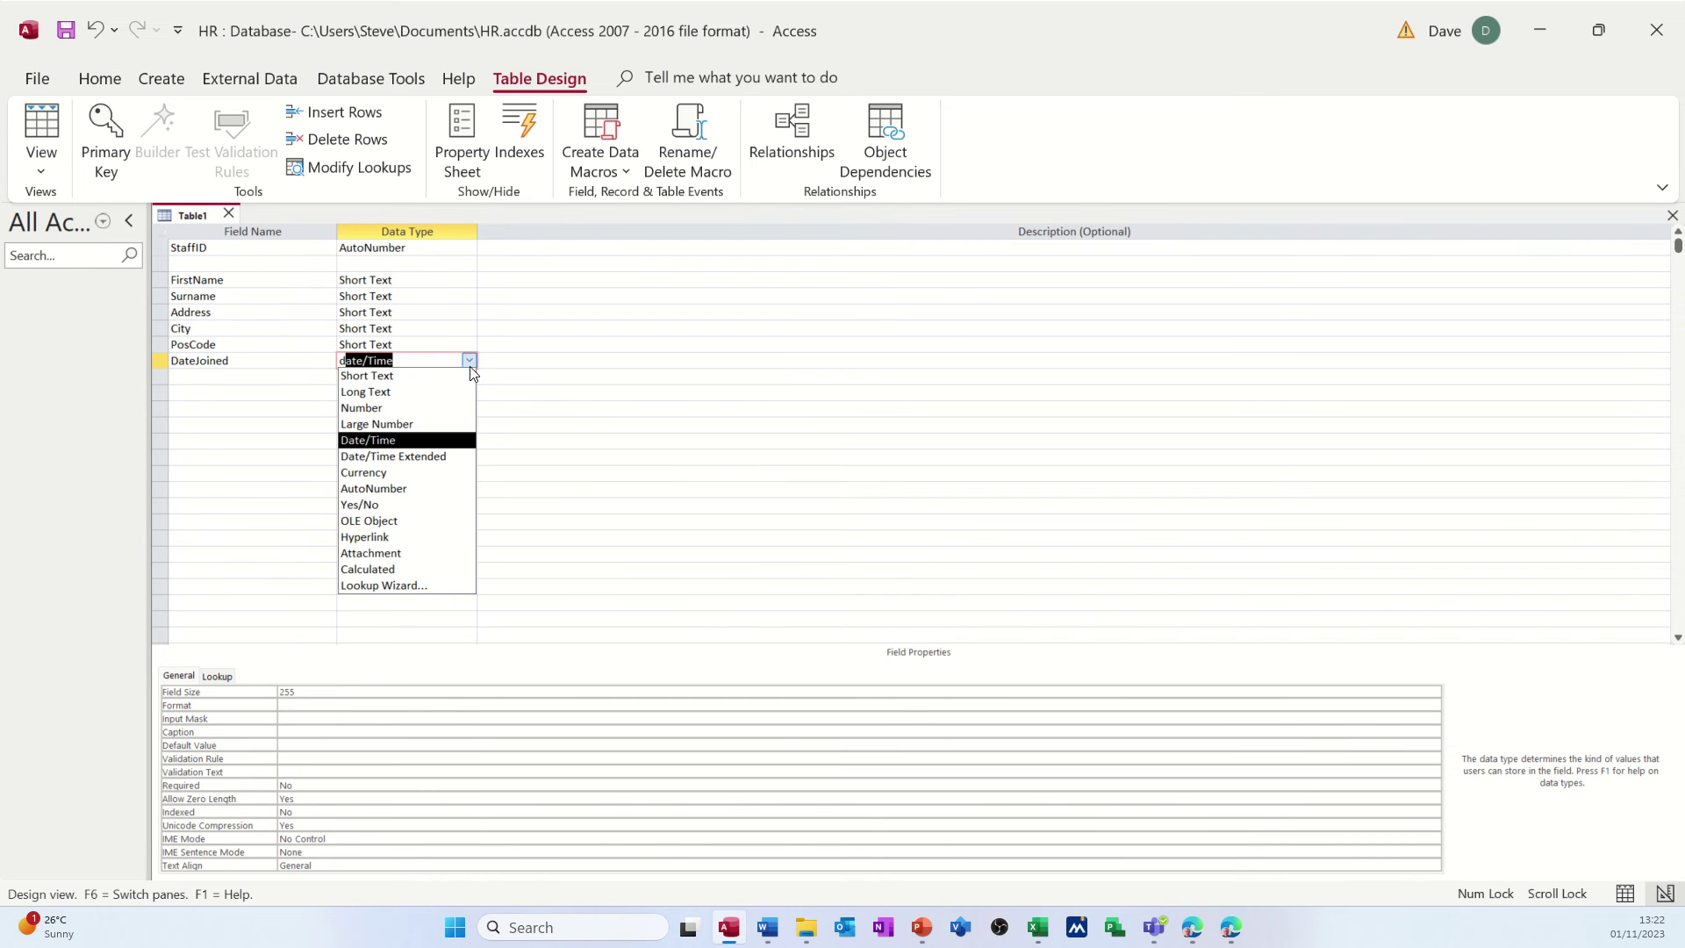
{"action": "left_click", "coordinate": [398, 440]}
{"action": "left_click", "coordinate": [279, 362]}
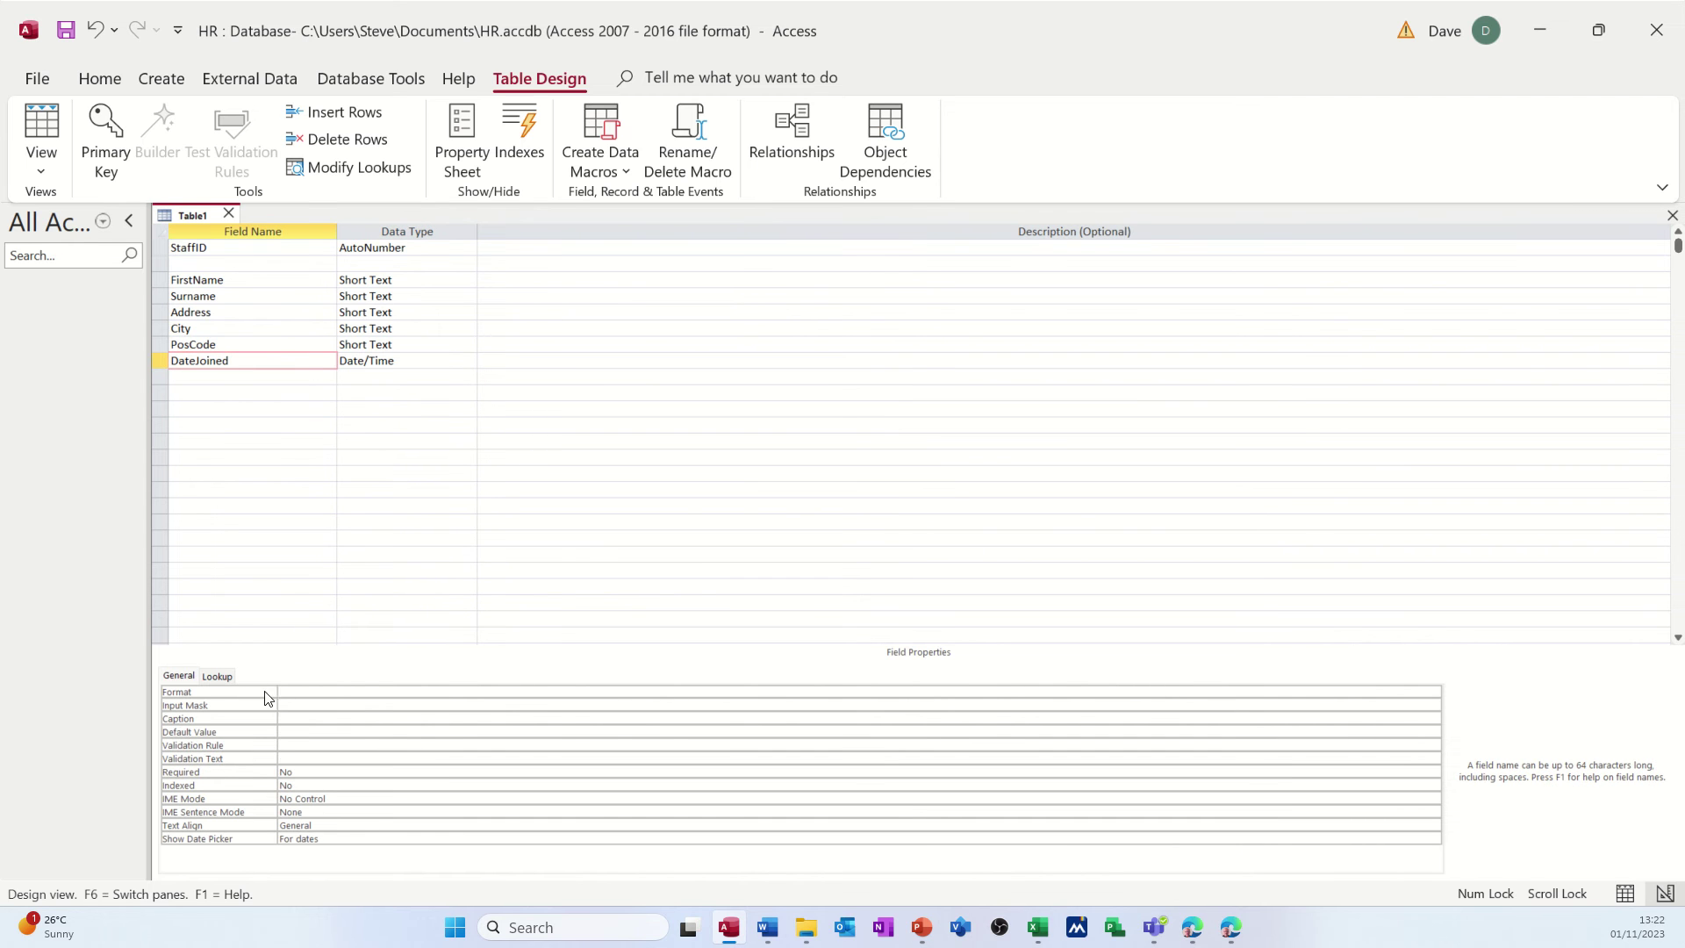
{"action": "left_click", "coordinate": [303, 708]}
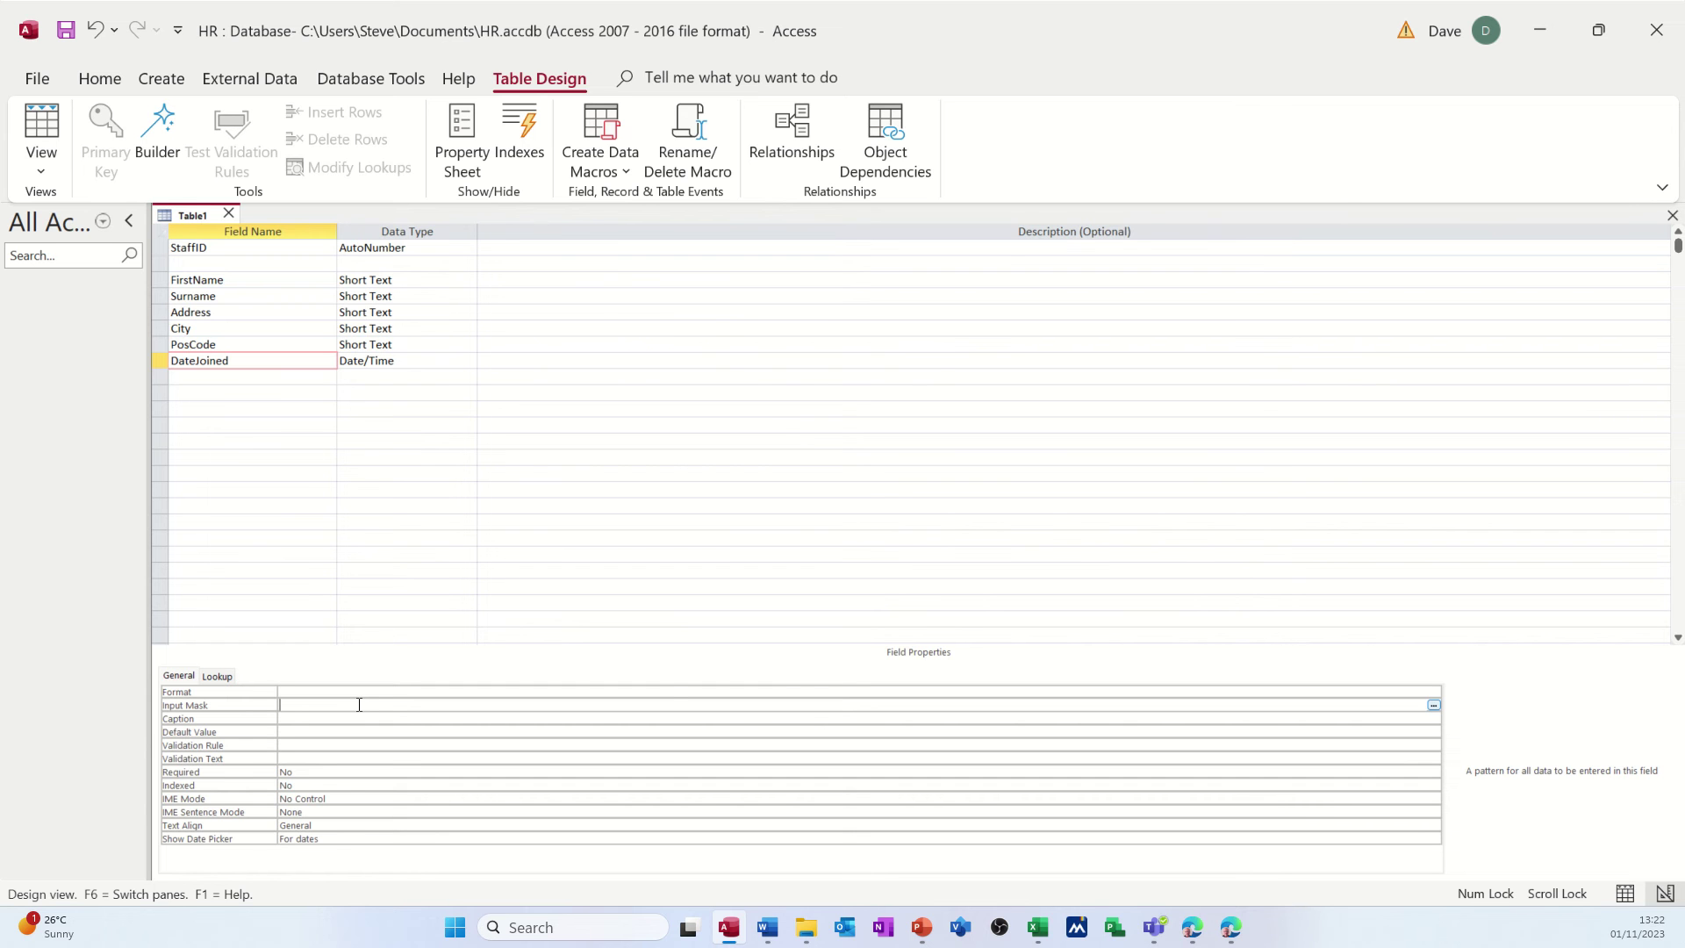
{"action": "left_click", "coordinate": [67, 29]}
- Save the table as TblStaffDetails without creating a primary key
{"action": "type", "text": "TblStaffDetails"}
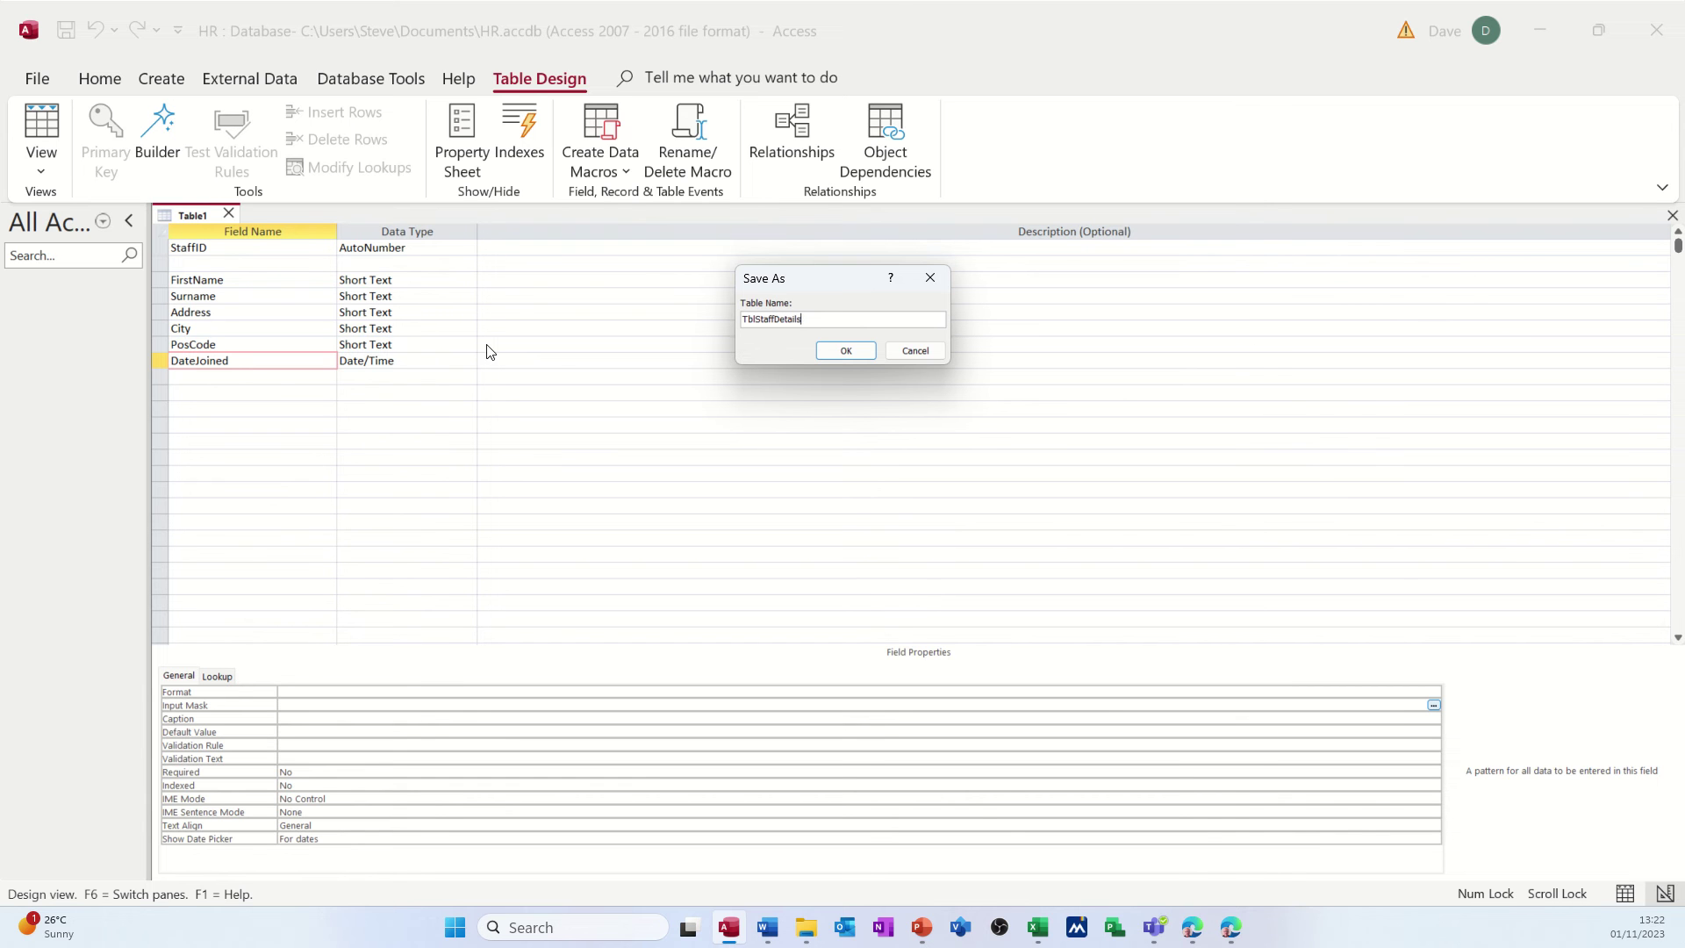
{"action": "left_click", "coordinate": [834, 351]}
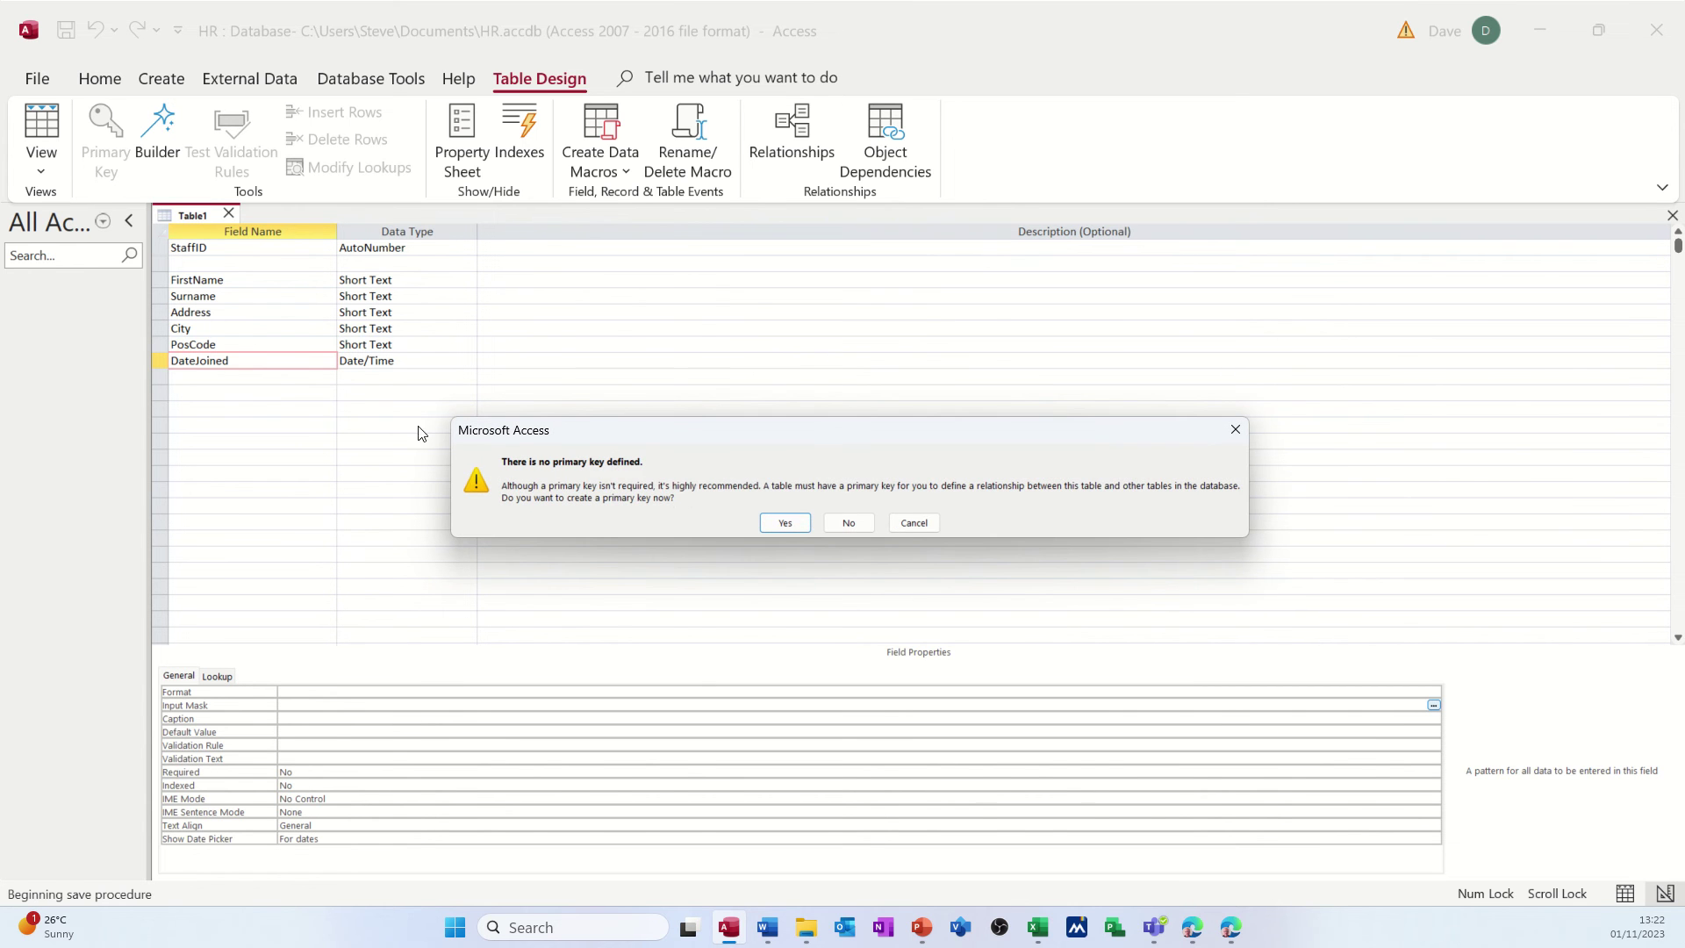
{"action": "left_click", "coordinate": [830, 524]}
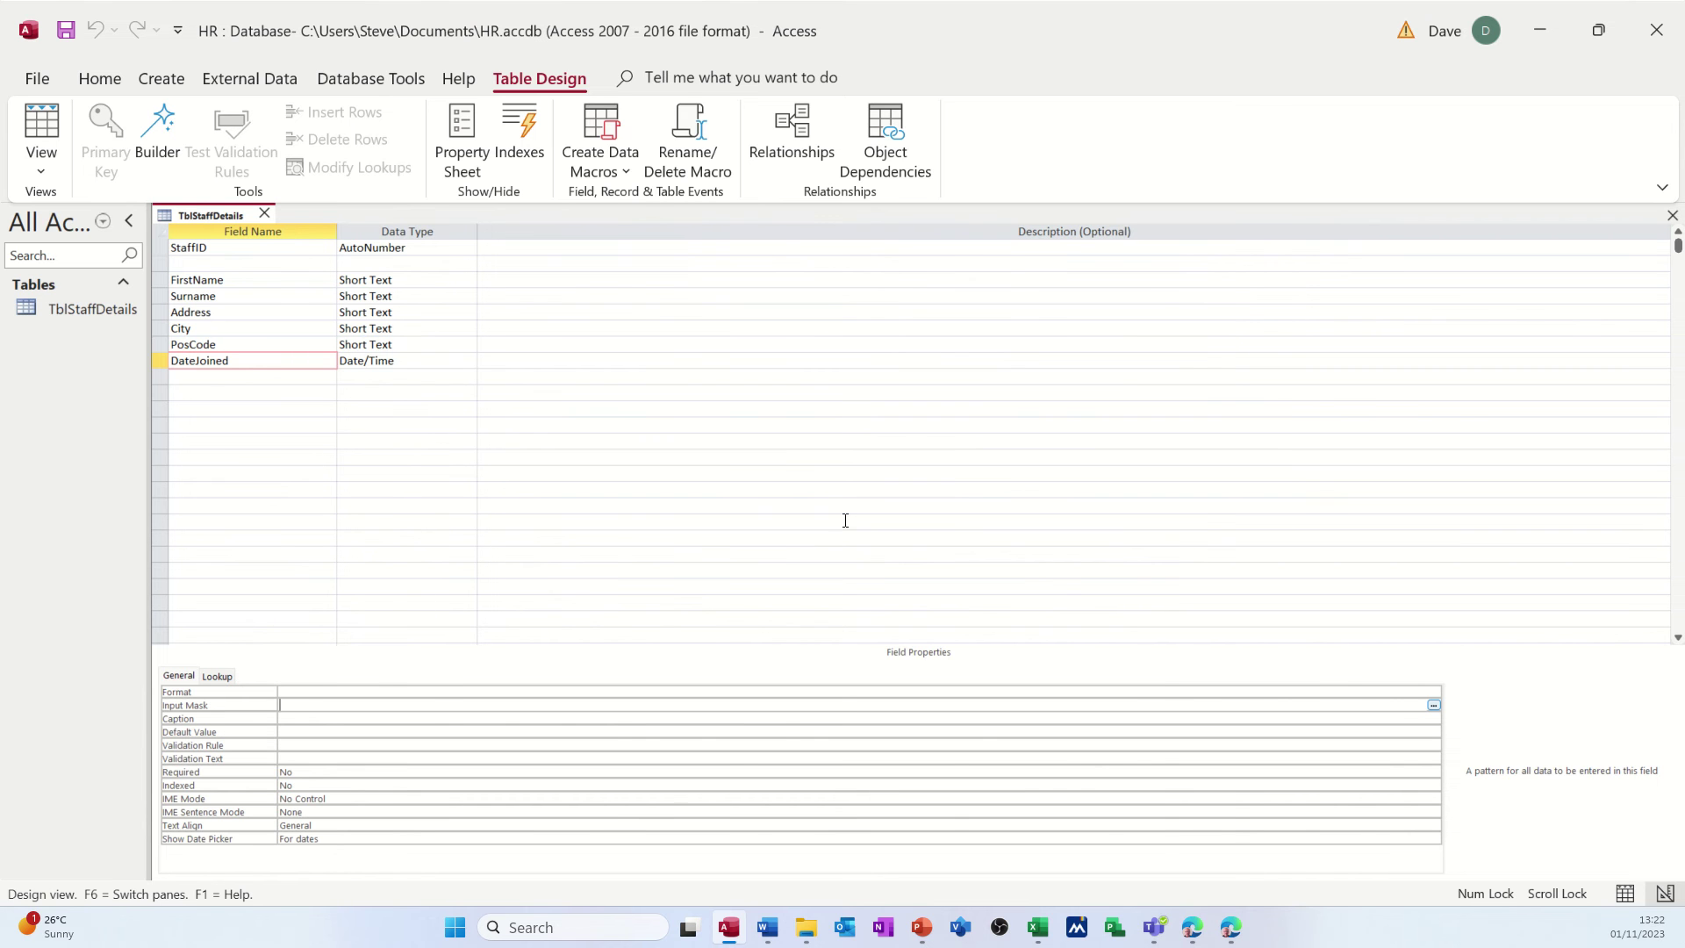
{"action": "left_click", "coordinate": [185, 261]}
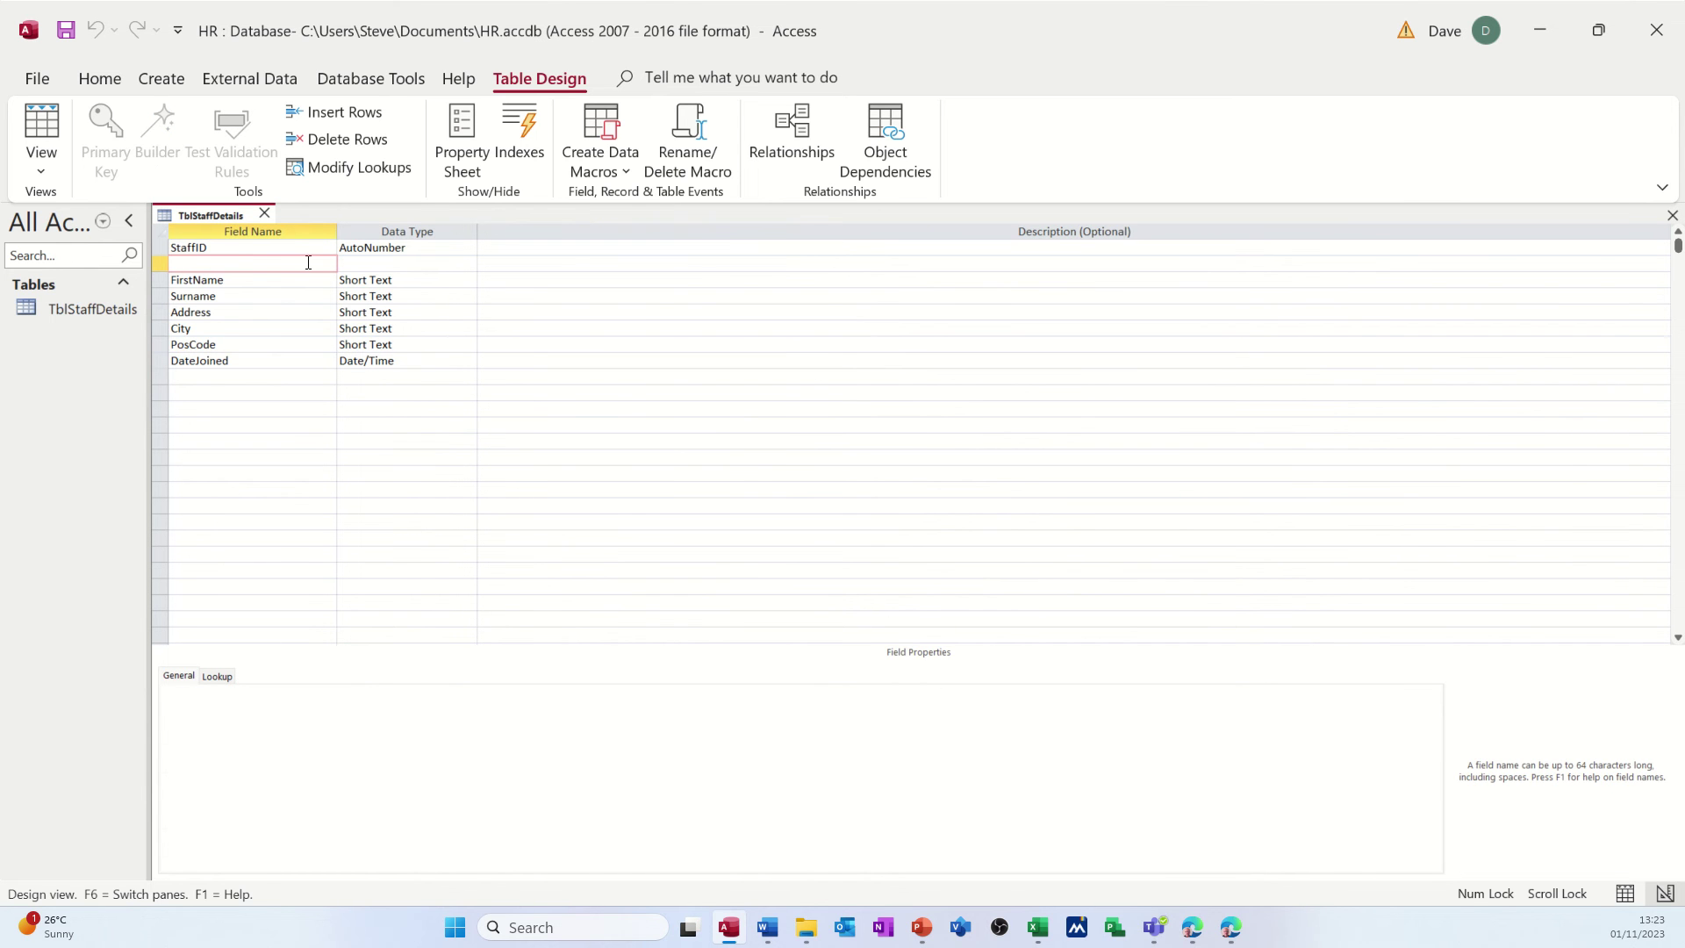
- Delete the blank row under StaffID
{"action": "left_click", "coordinate": [161, 249]}
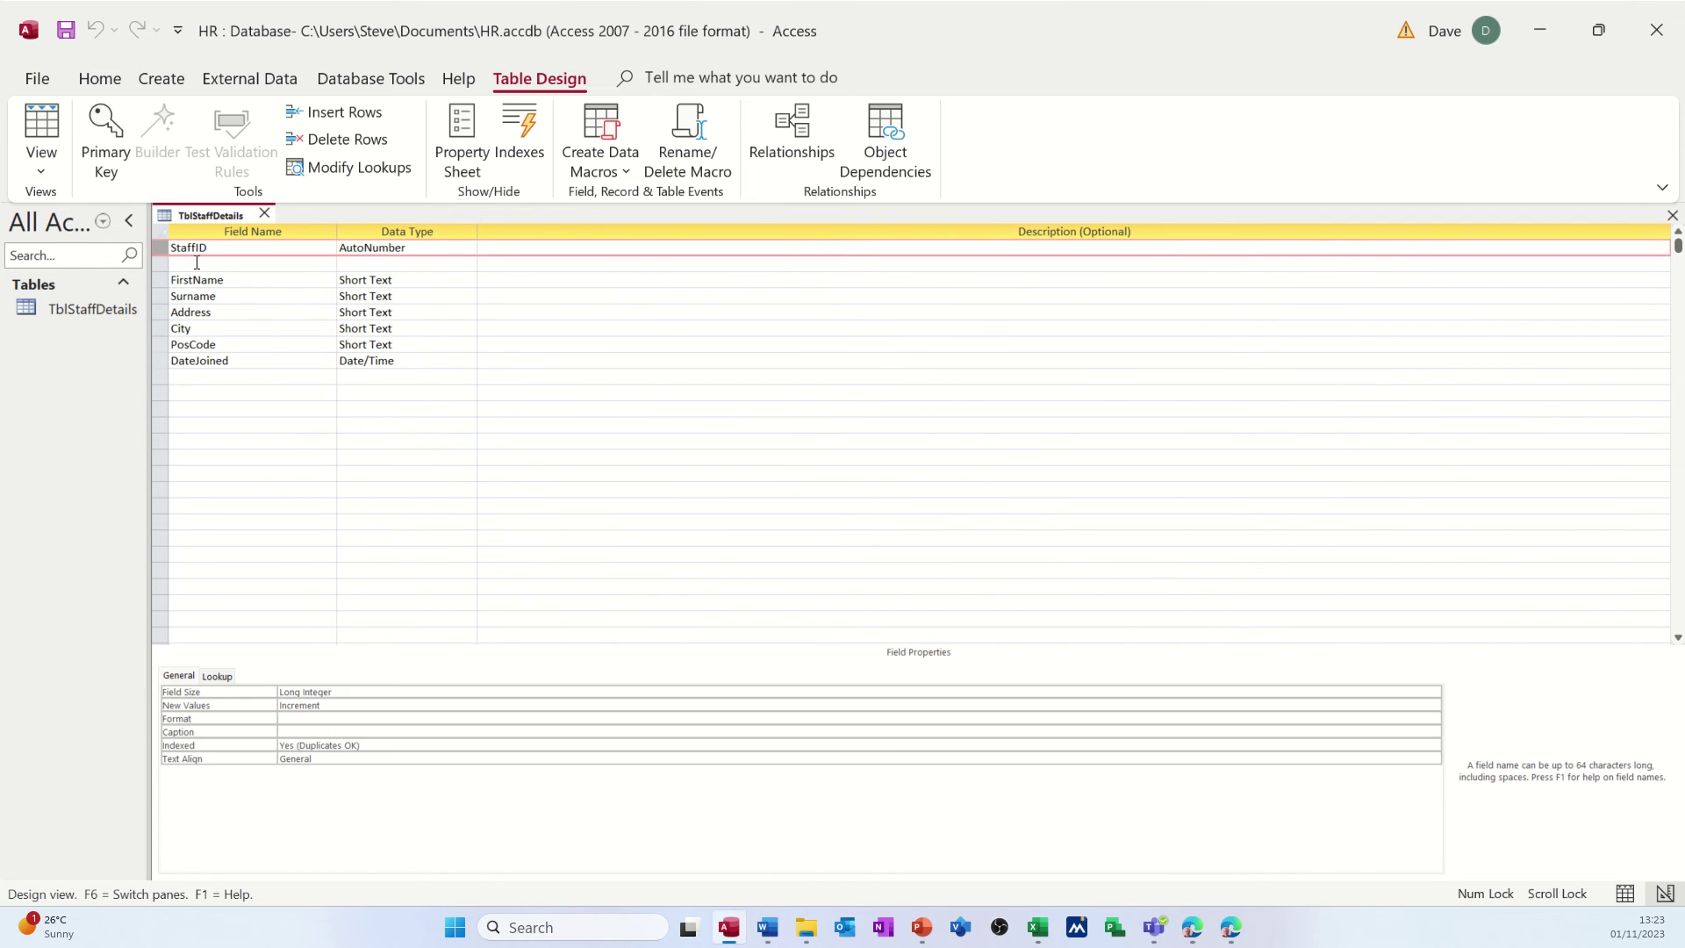
{"action": "left_click", "coordinate": [155, 261]}
{"action": "right_click", "coordinate": [156, 261]}
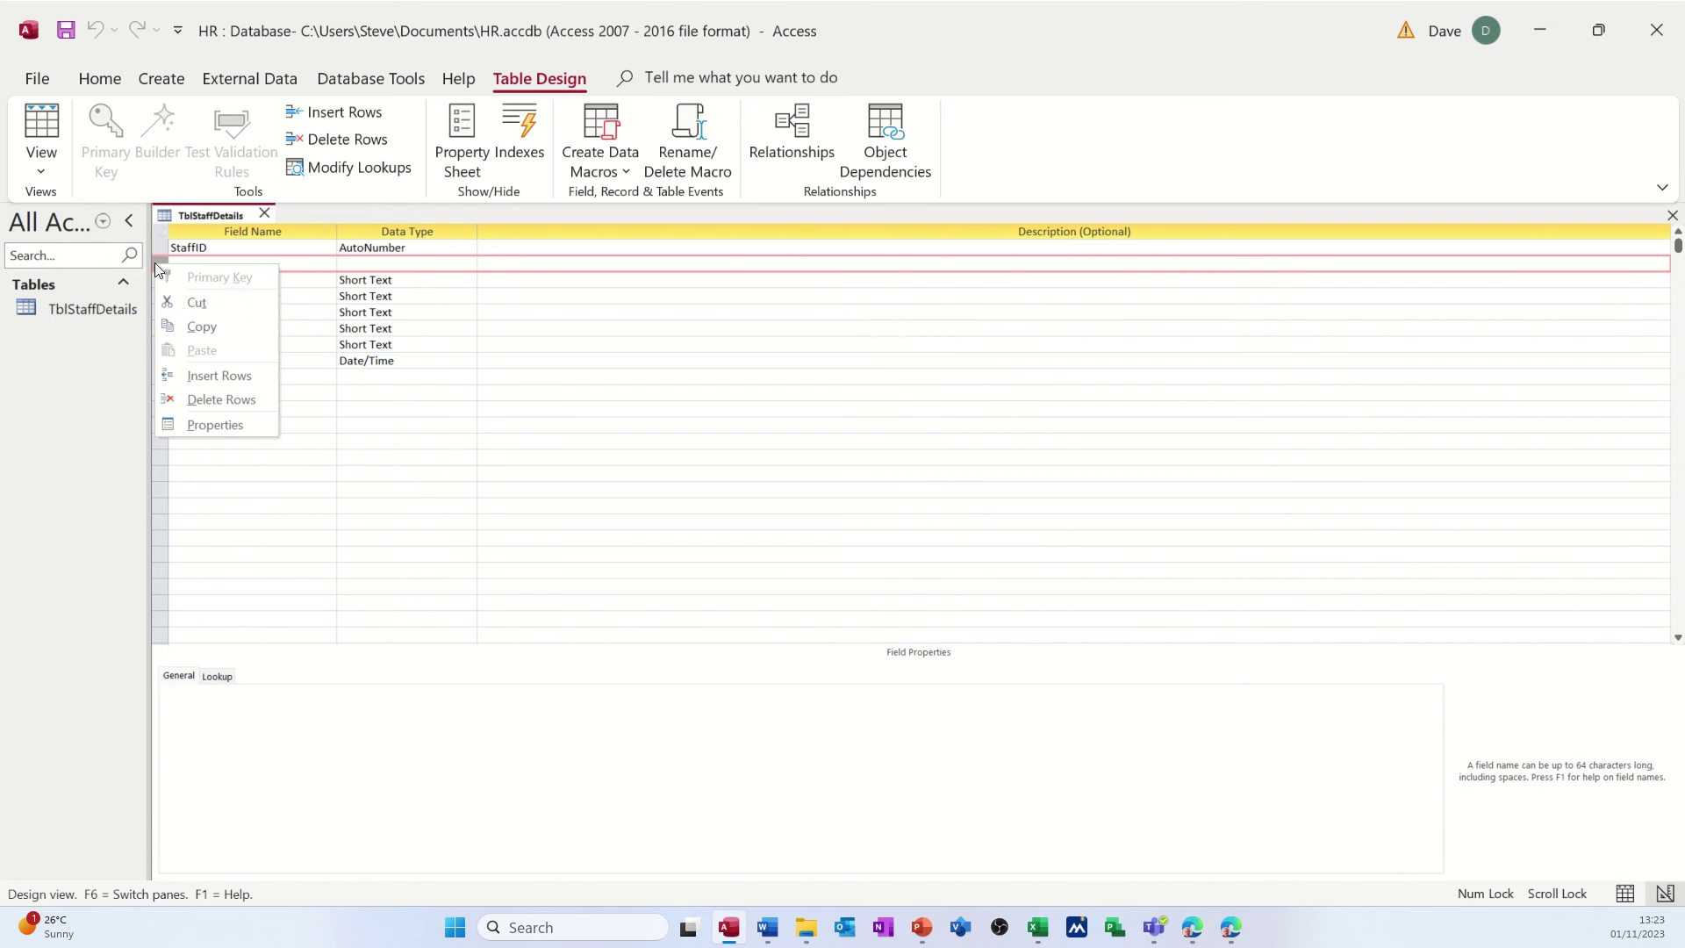
{"action": "left_click", "coordinate": [211, 399]}
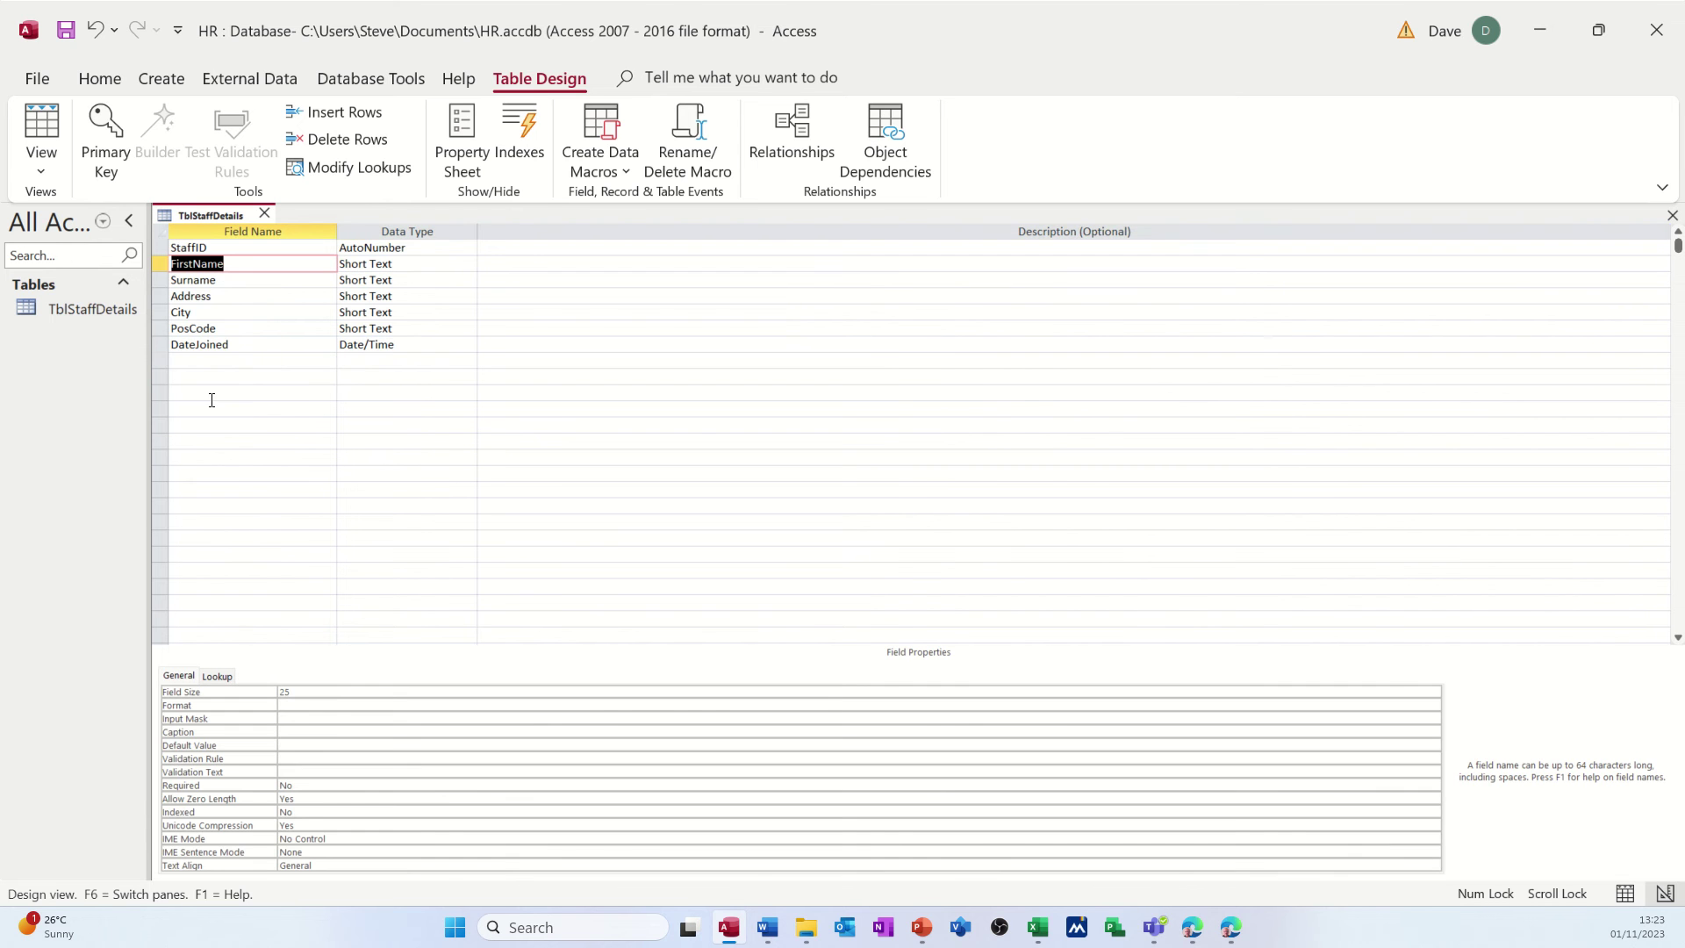
- Make StaffID the table's primary key
{"action": "left_click", "coordinate": [162, 248]}
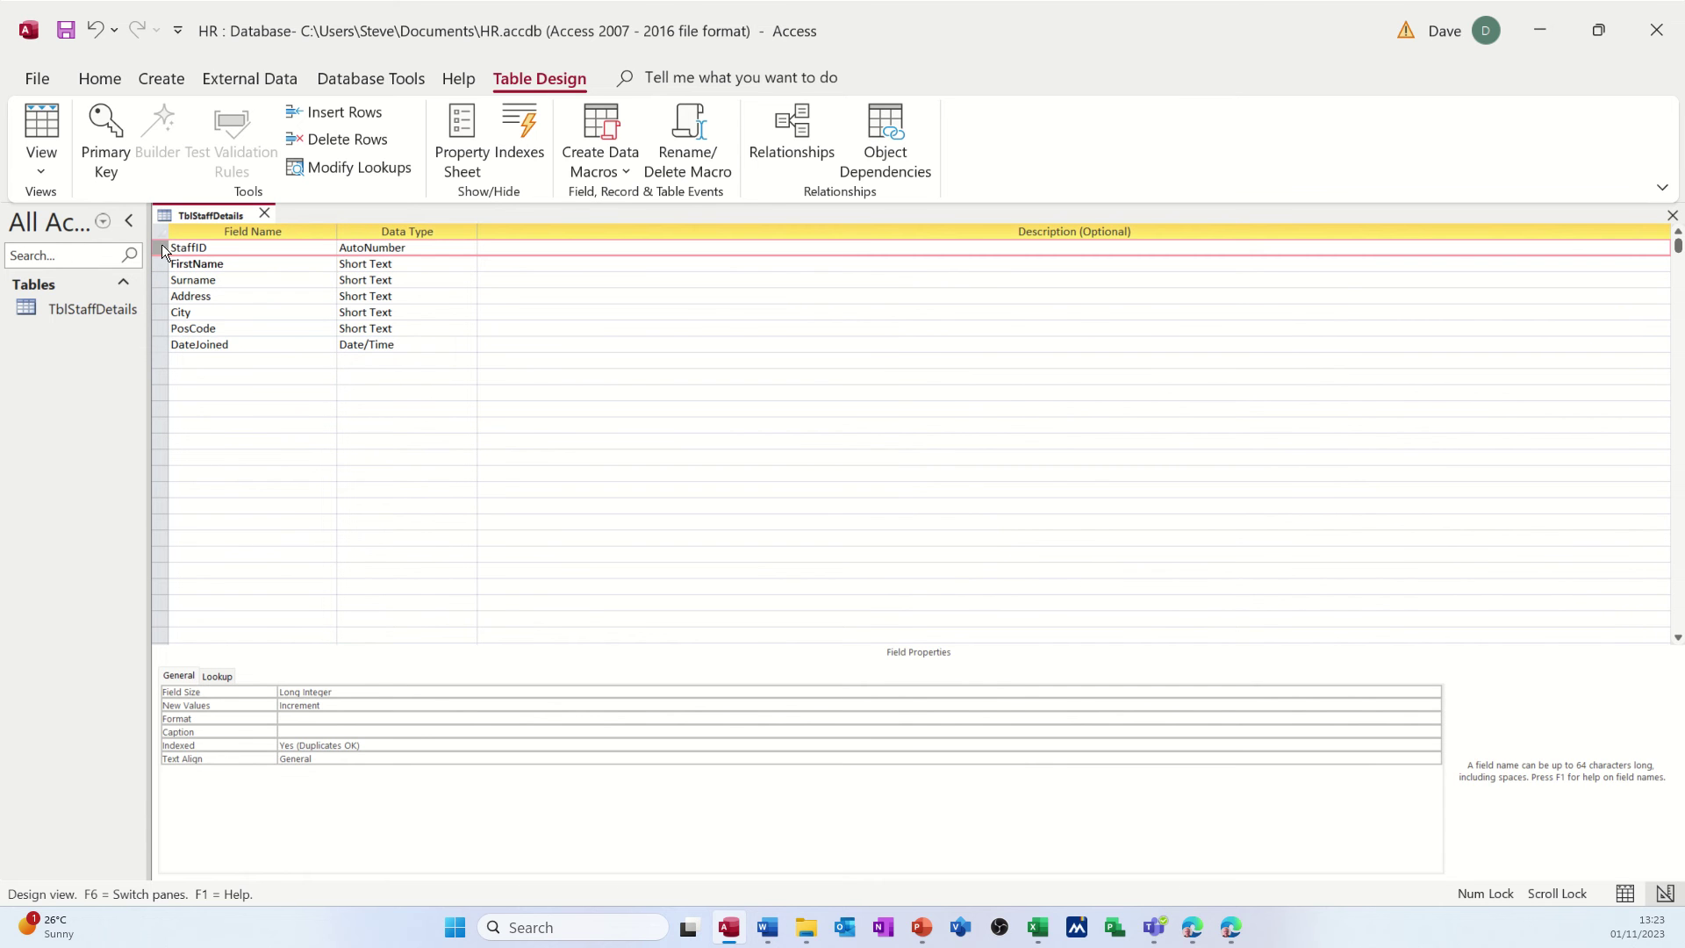
{"action": "left_click", "coordinate": [103, 122]}
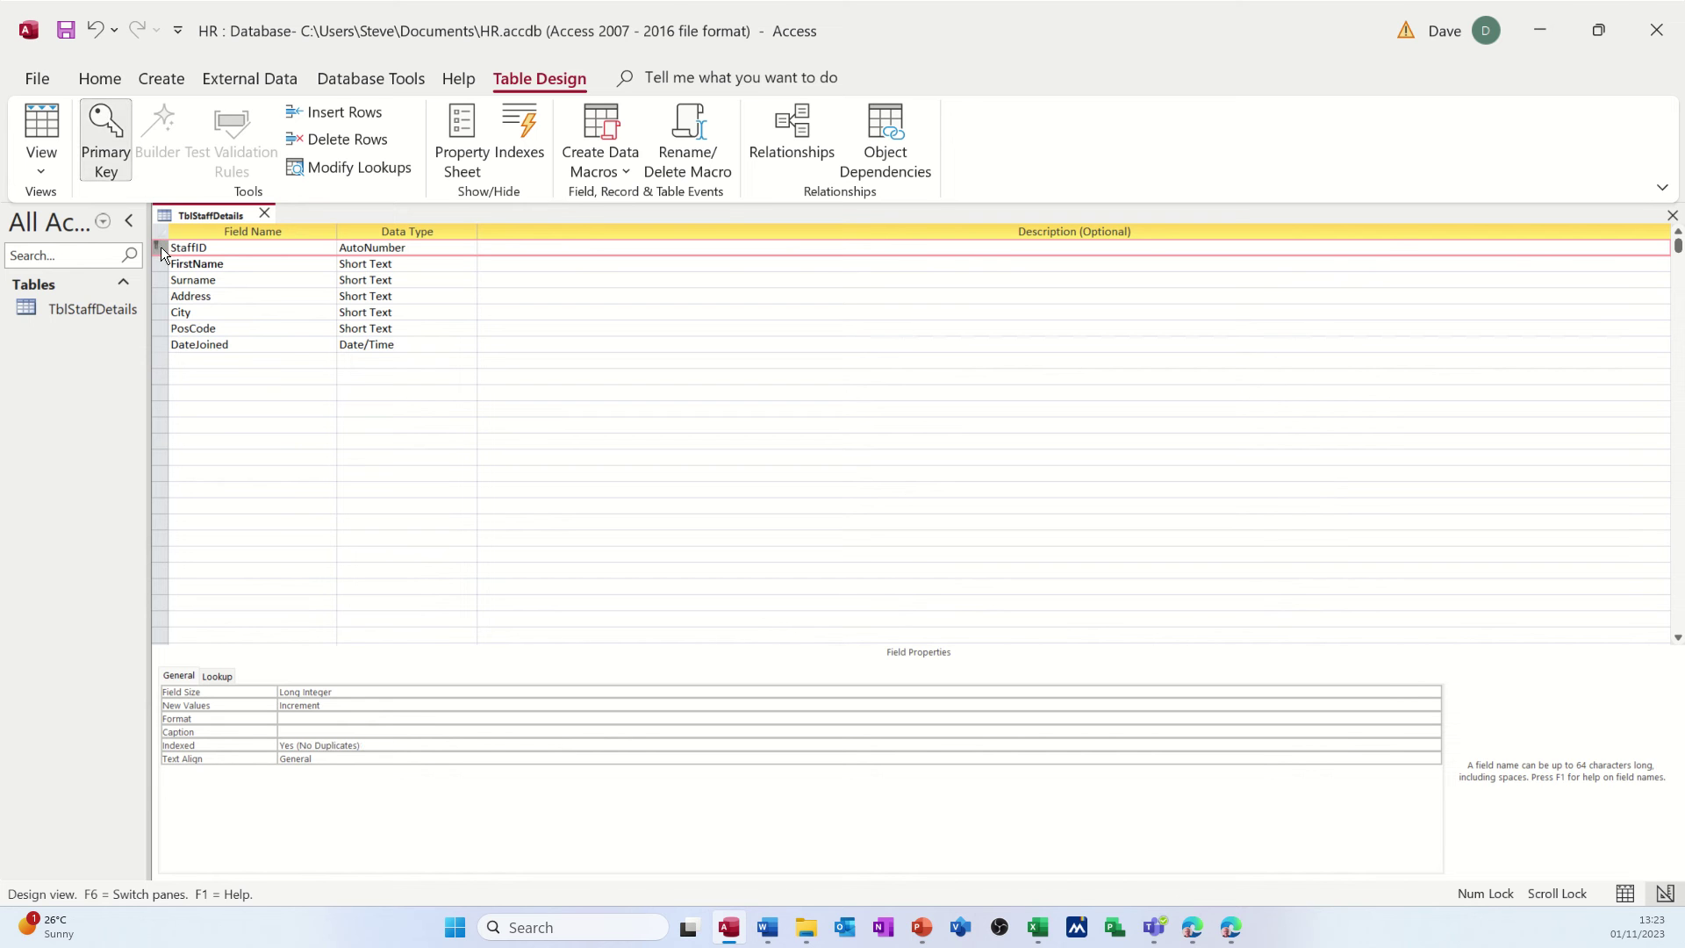
{"action": "left_click", "coordinate": [228, 344]}
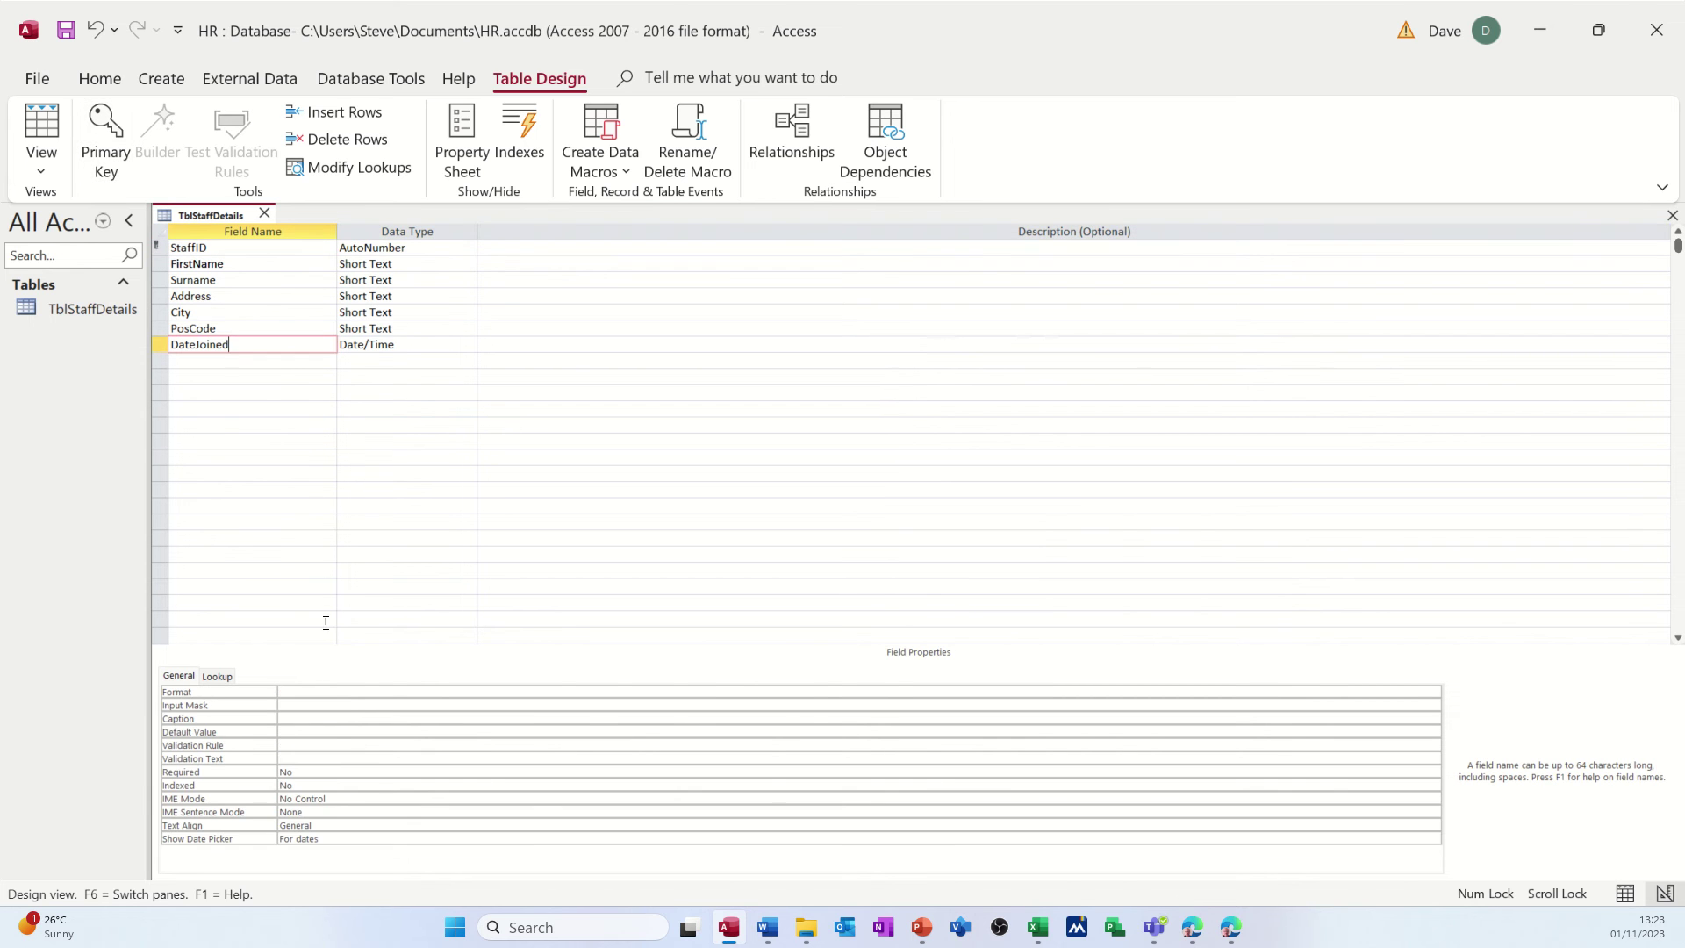
- Apply the Short Date input mask 00/00/0000;0;_ to DateJoined
{"action": "left_click", "coordinate": [305, 705]}
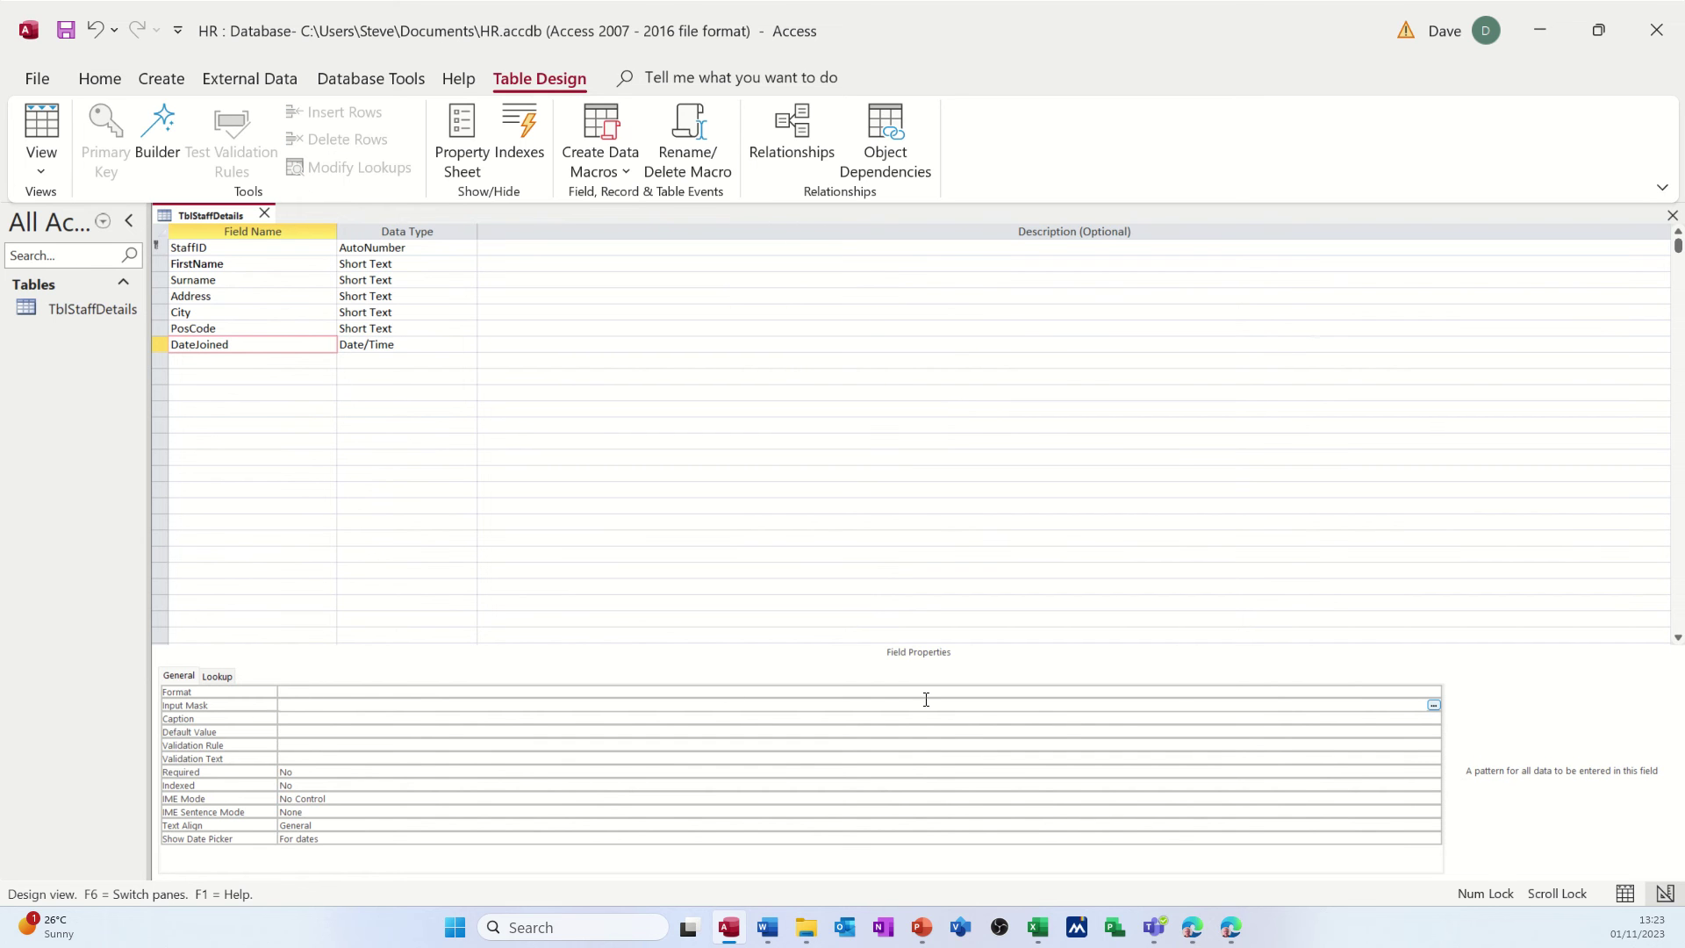
{"action": "left_click", "coordinate": [1434, 706]}
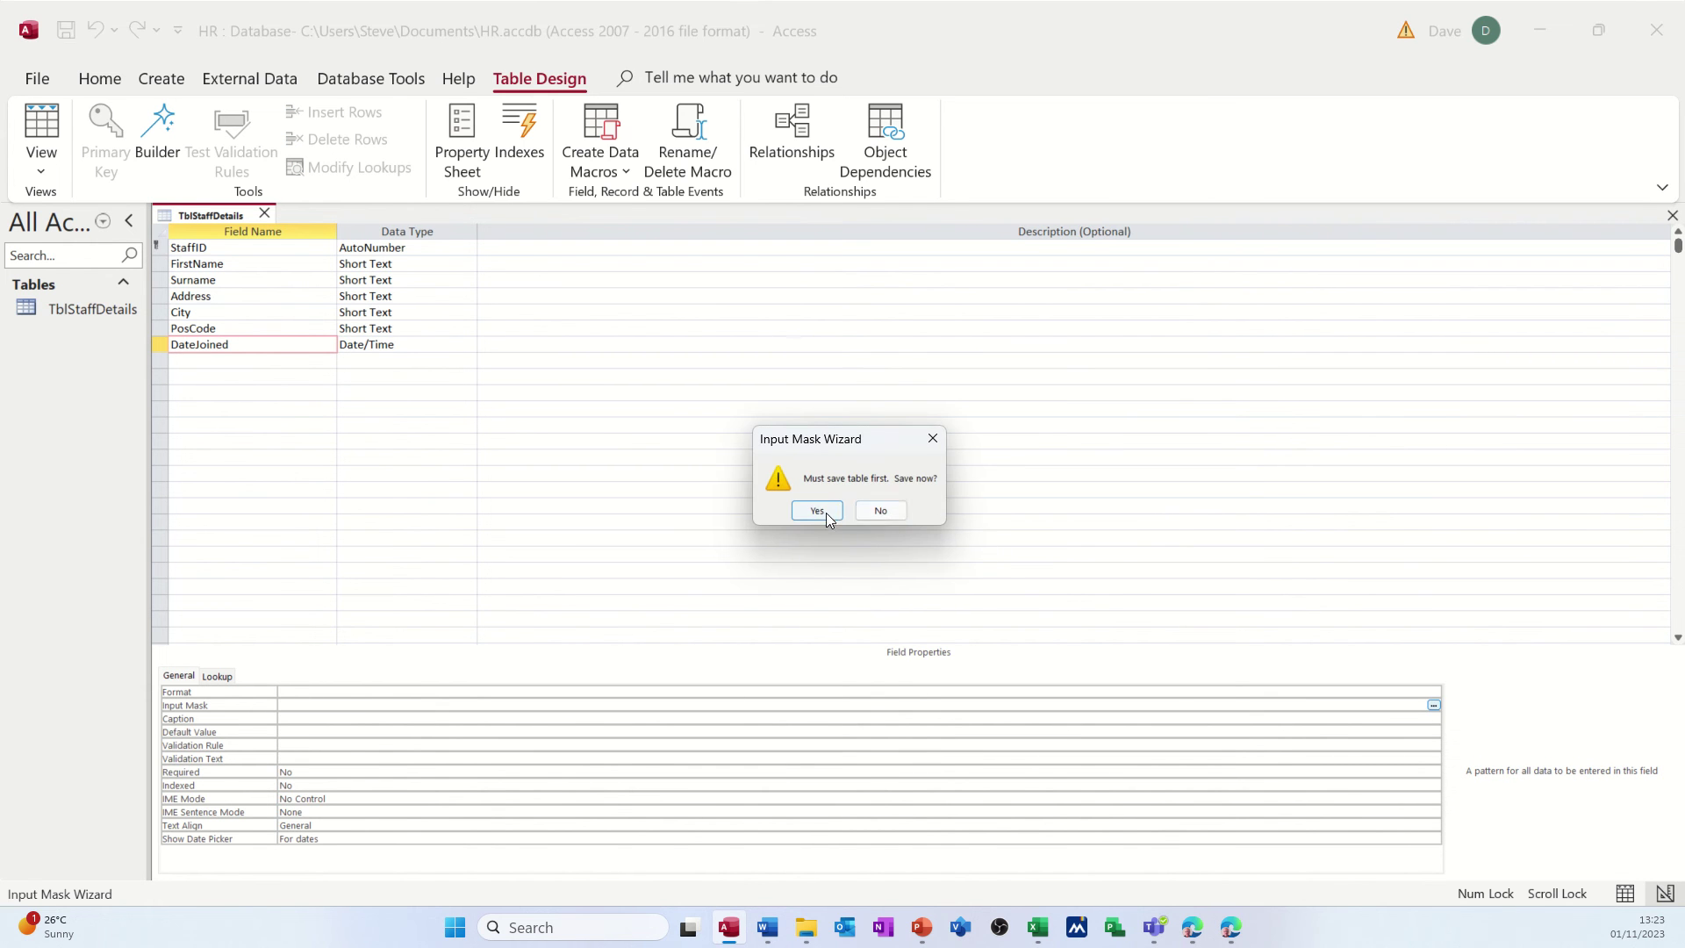
{"action": "left_click", "coordinate": [817, 511]}
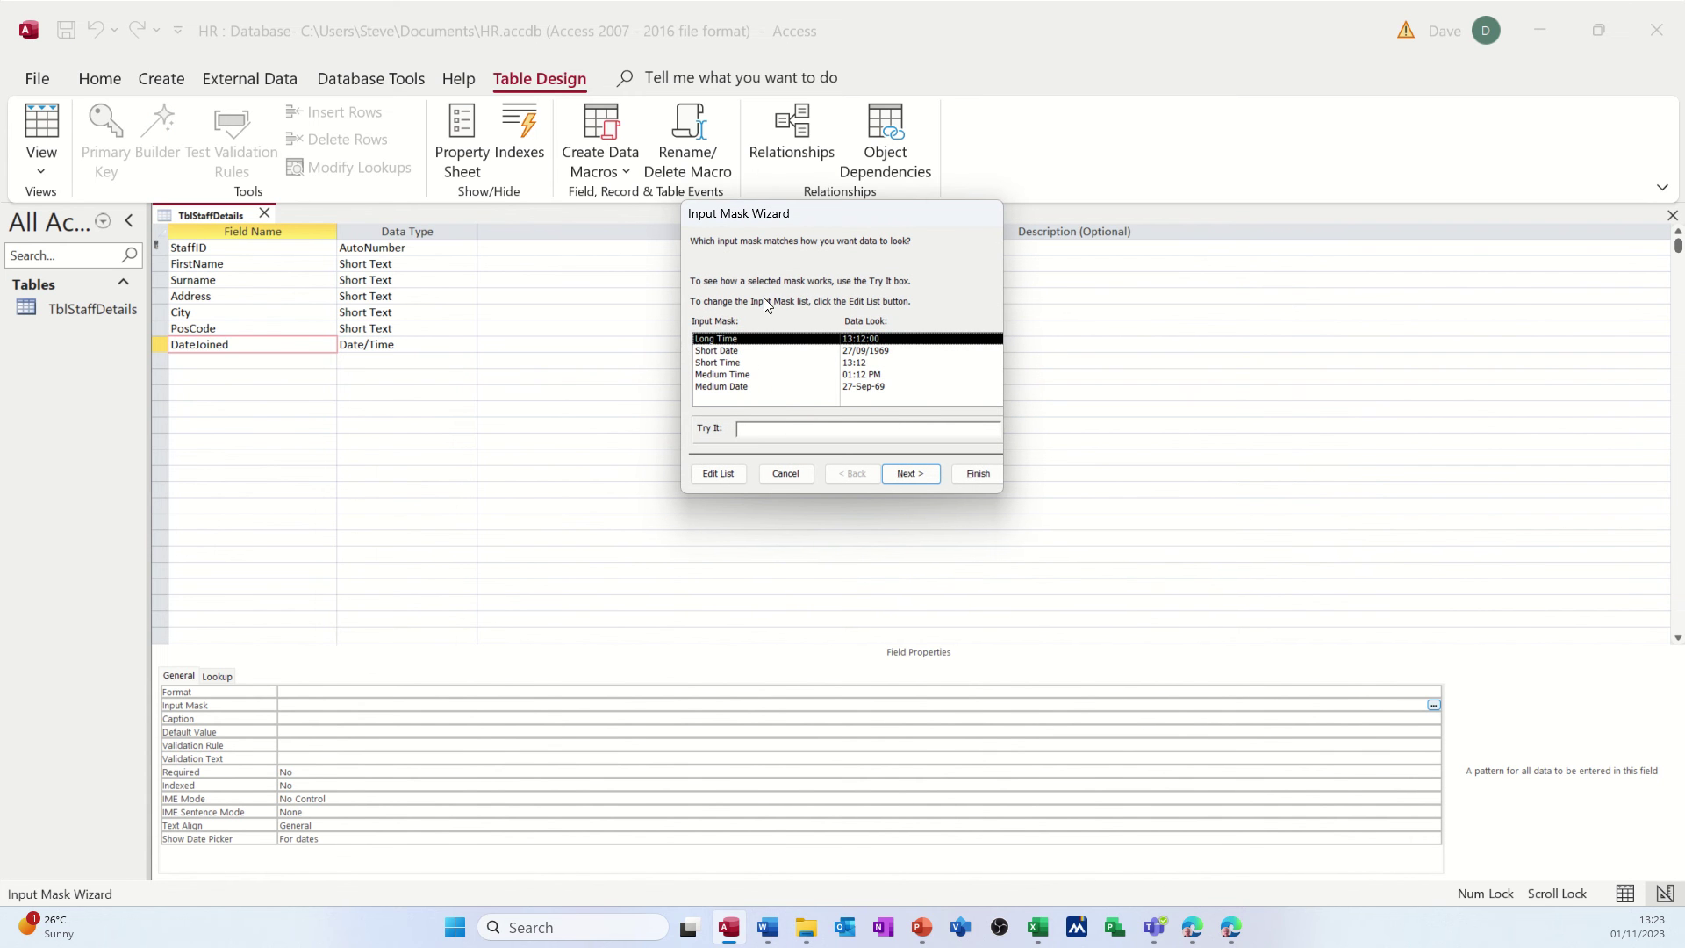
{"action": "left_click", "coordinate": [735, 353]}
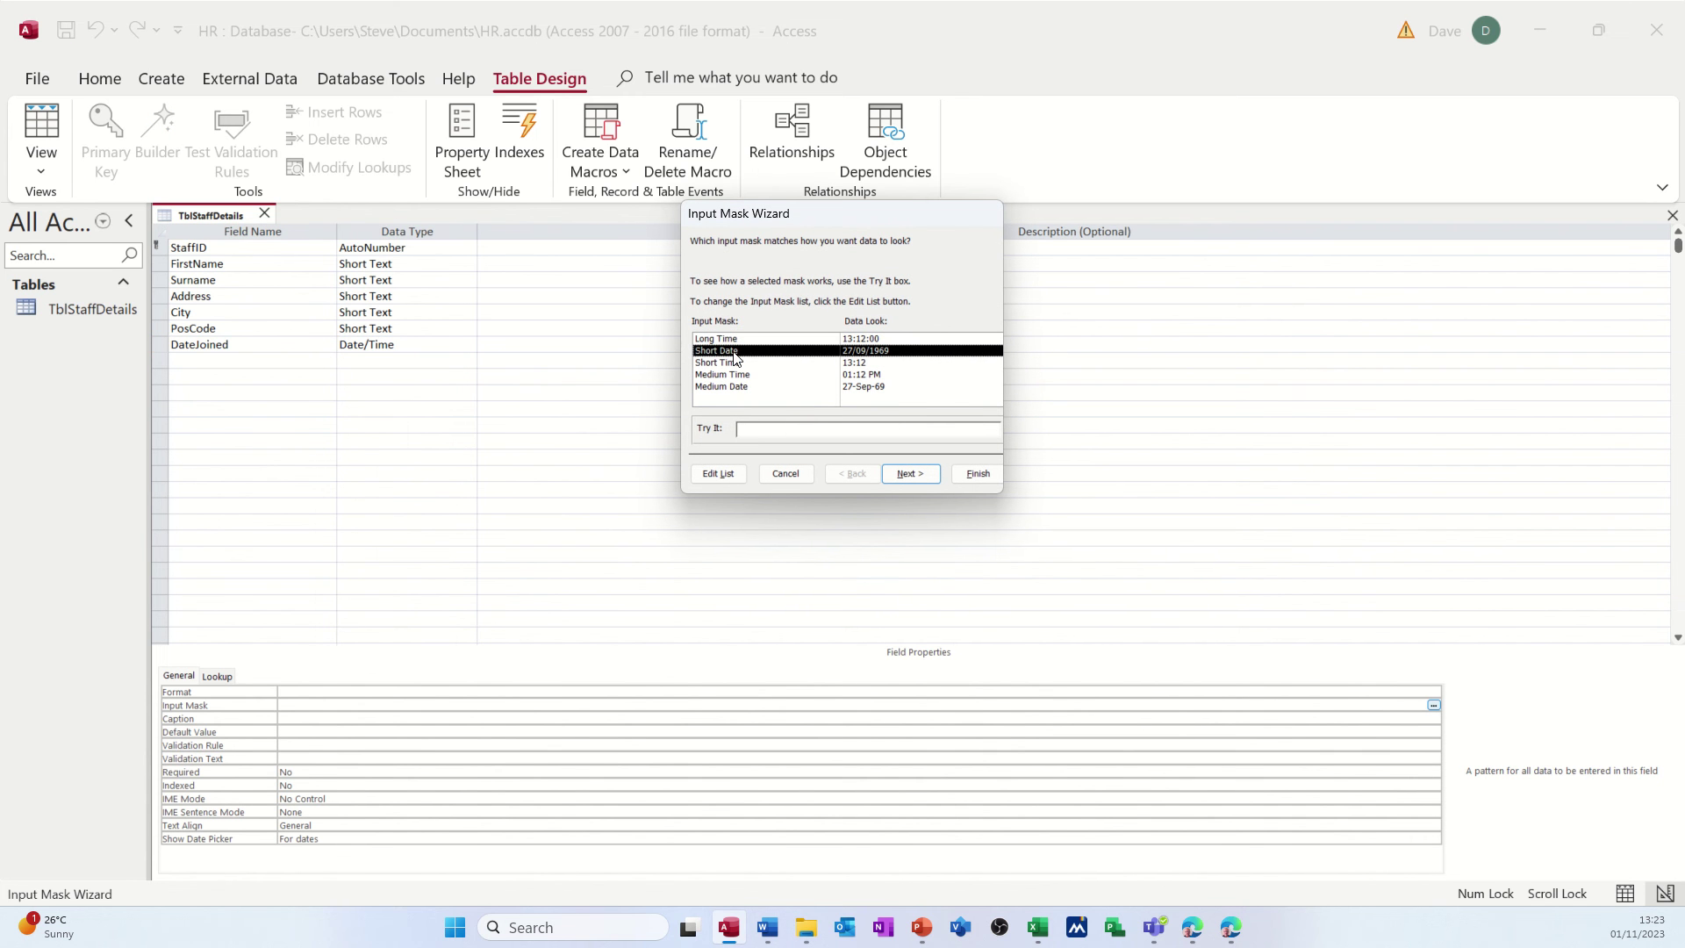
{"action": "left_click", "coordinate": [783, 431]}
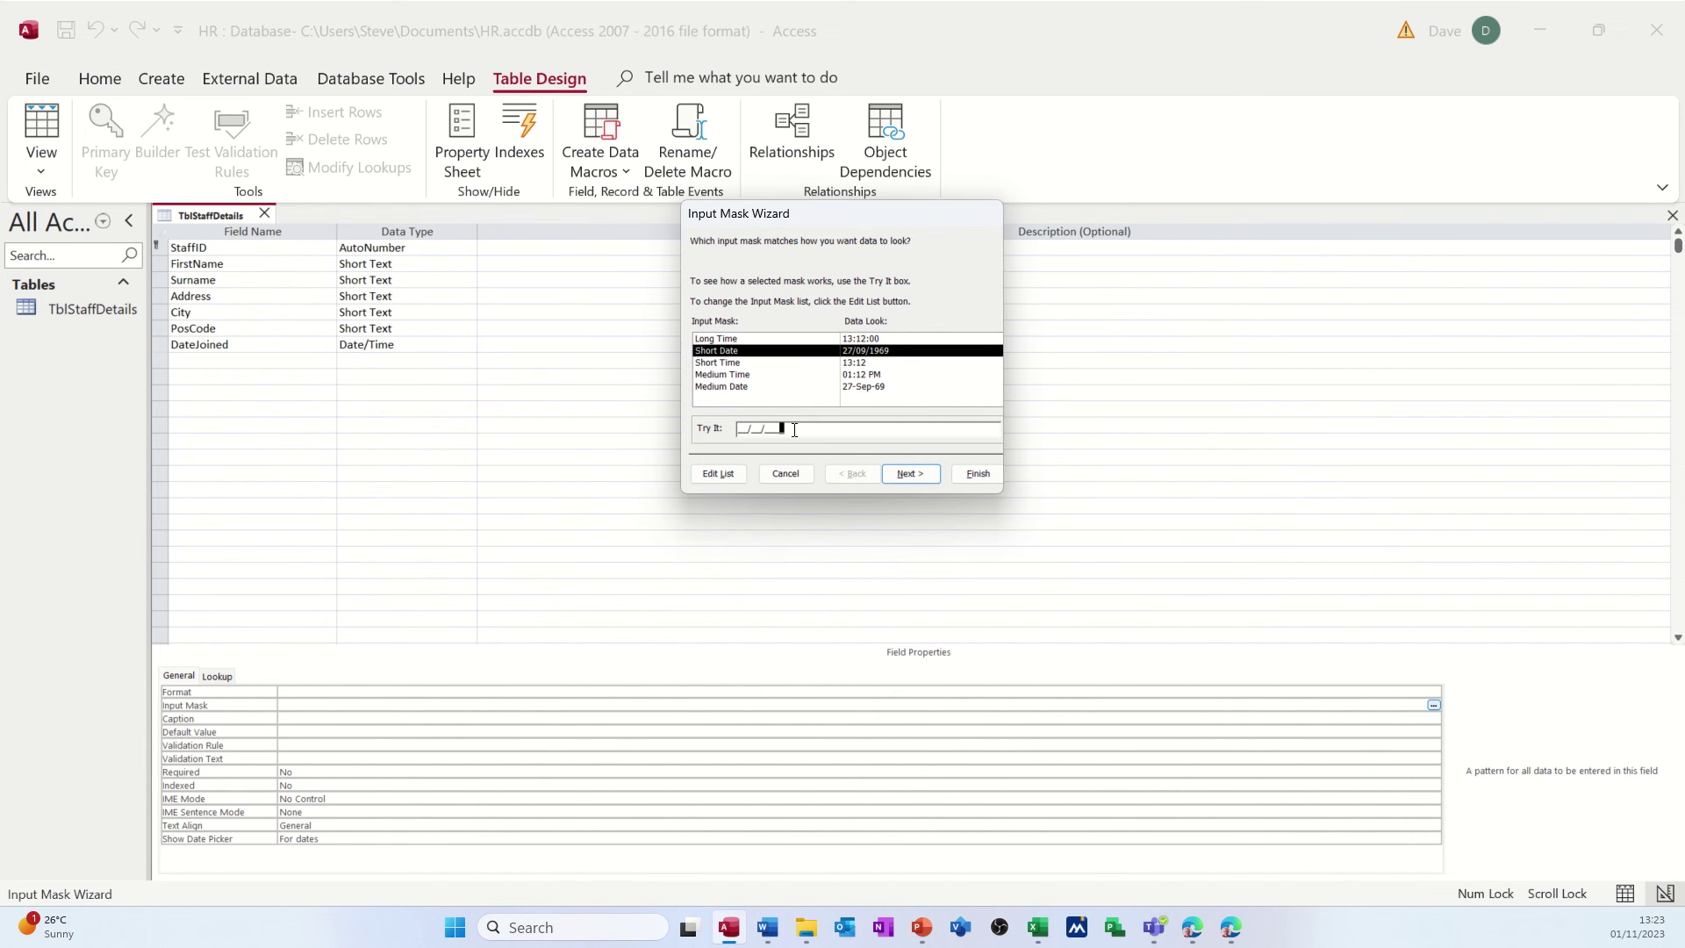
{"action": "left_click", "coordinate": [977, 474]}
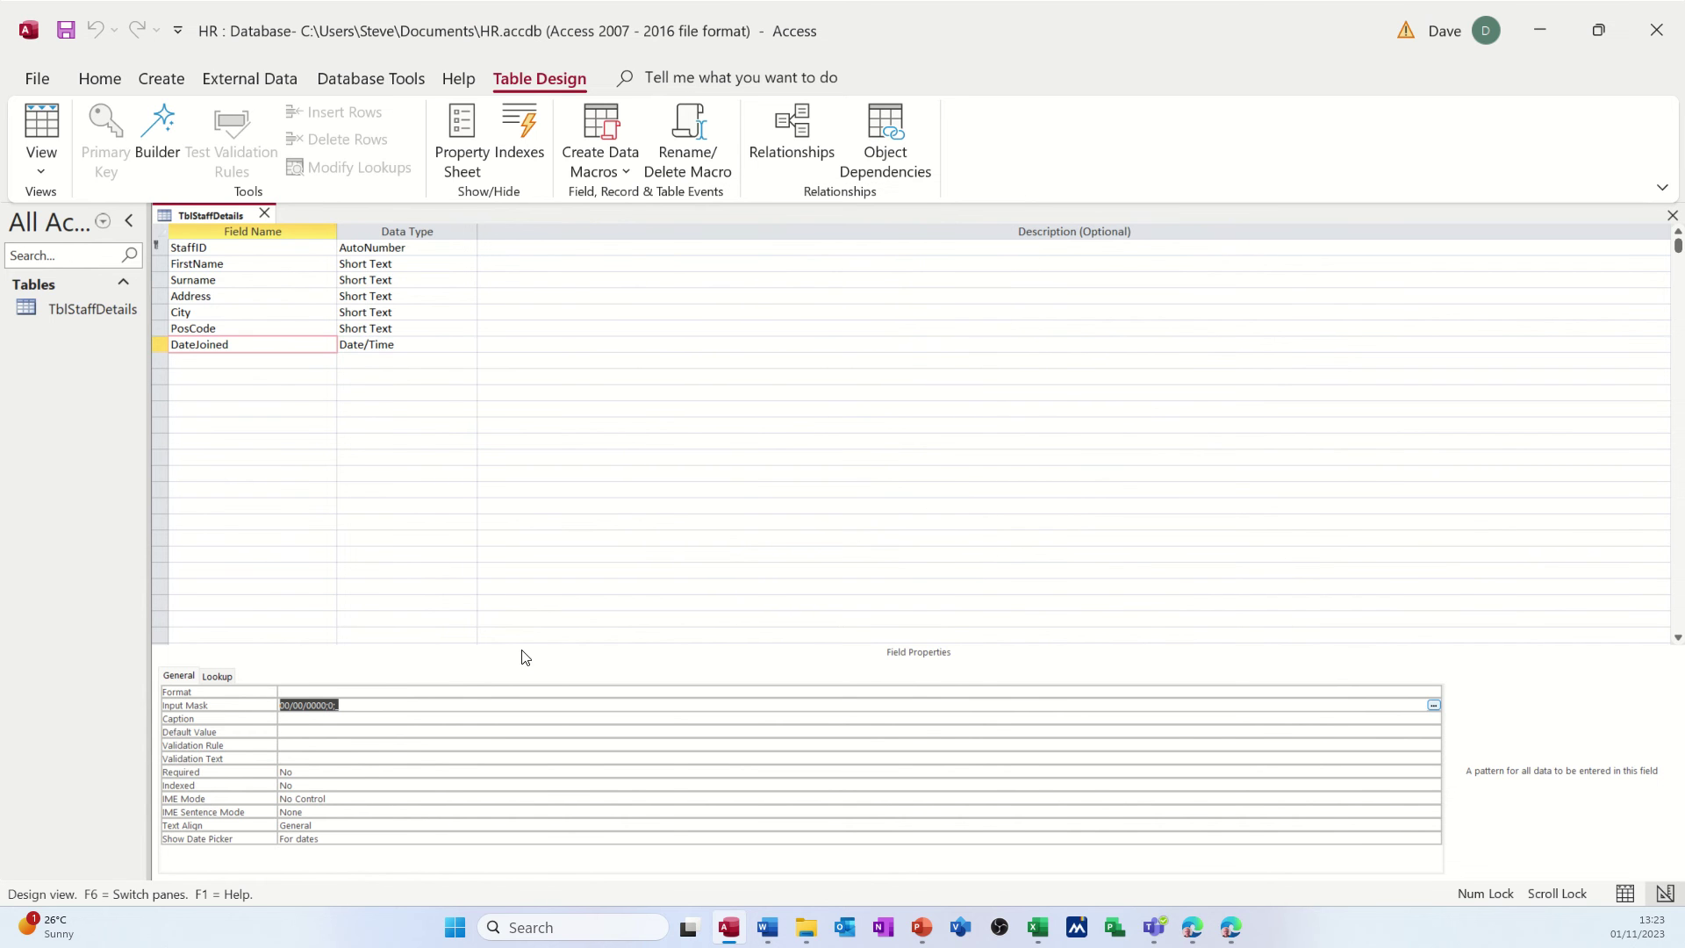
{"action": "left_click", "coordinate": [408, 711]}
{"action": "left_click", "coordinate": [723, 241]}
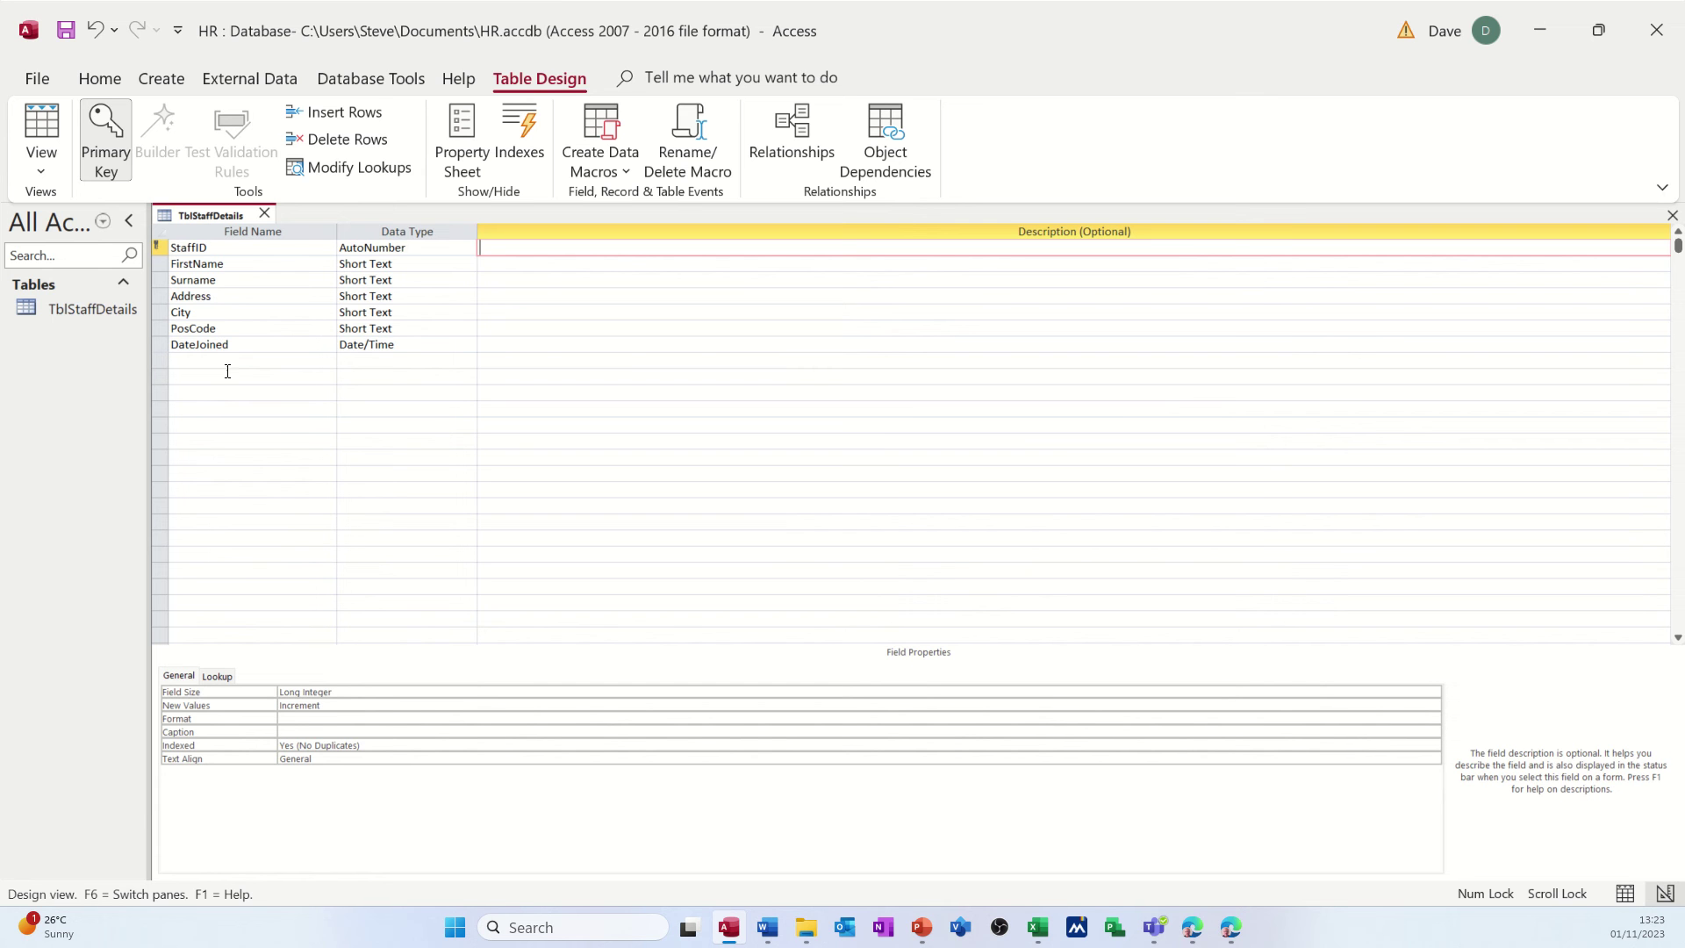
{"action": "left_click", "coordinate": [543, 264]}
{"action": "left_click", "coordinate": [544, 280]}
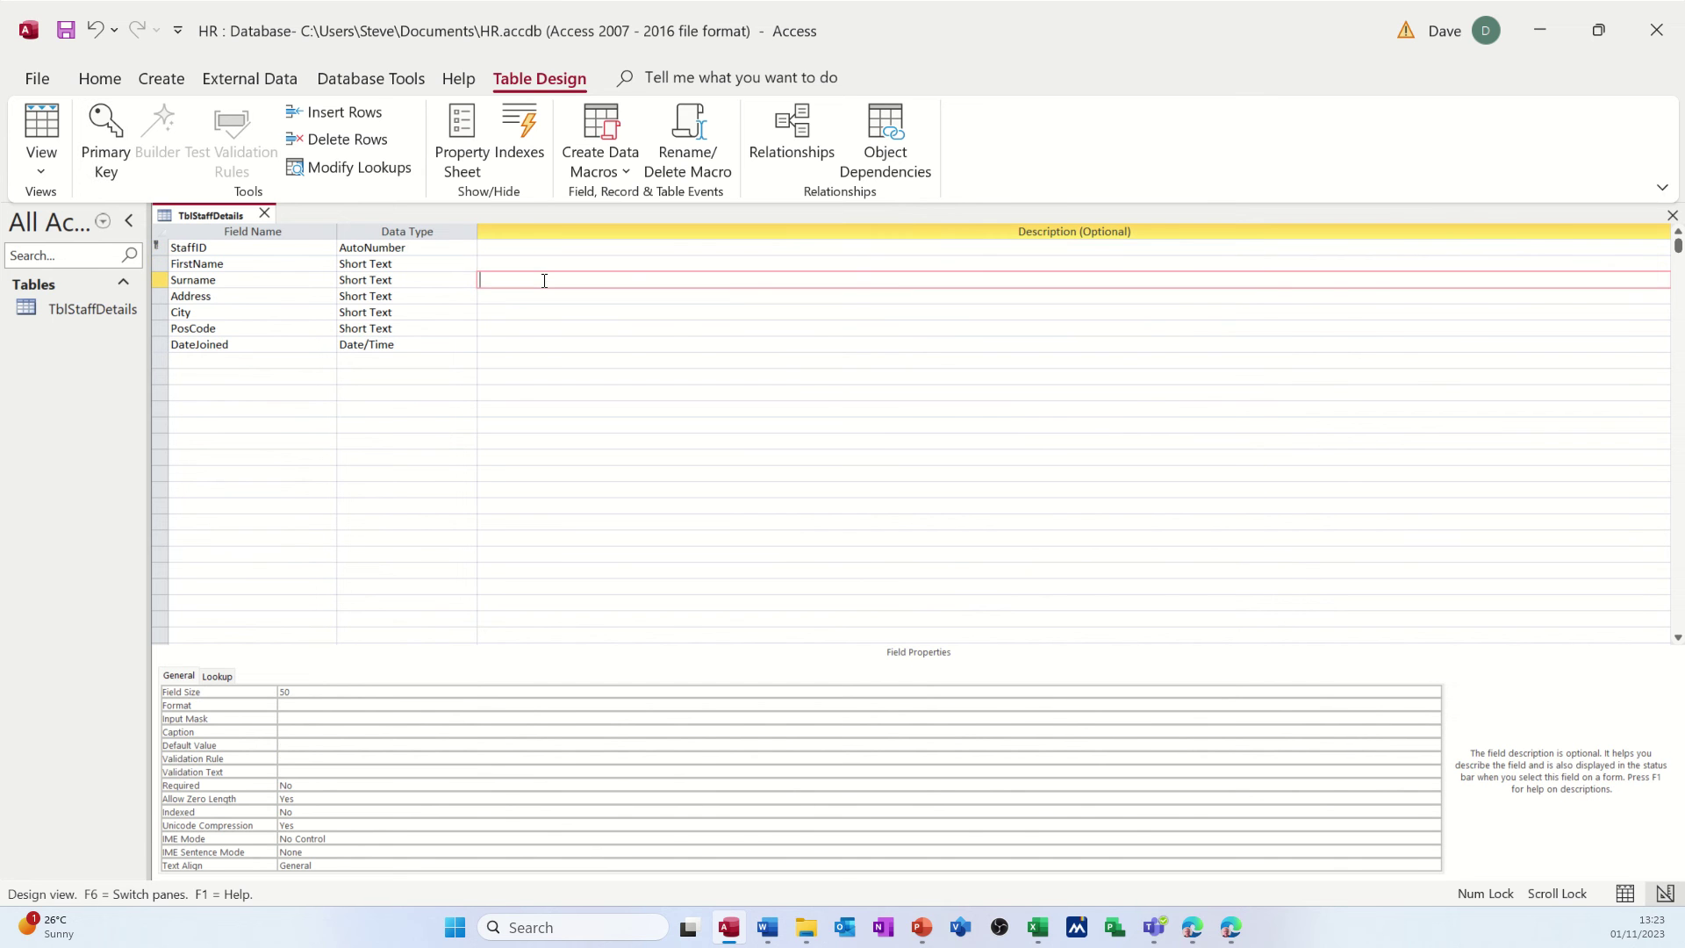
{"action": "left_click", "coordinate": [542, 295]}
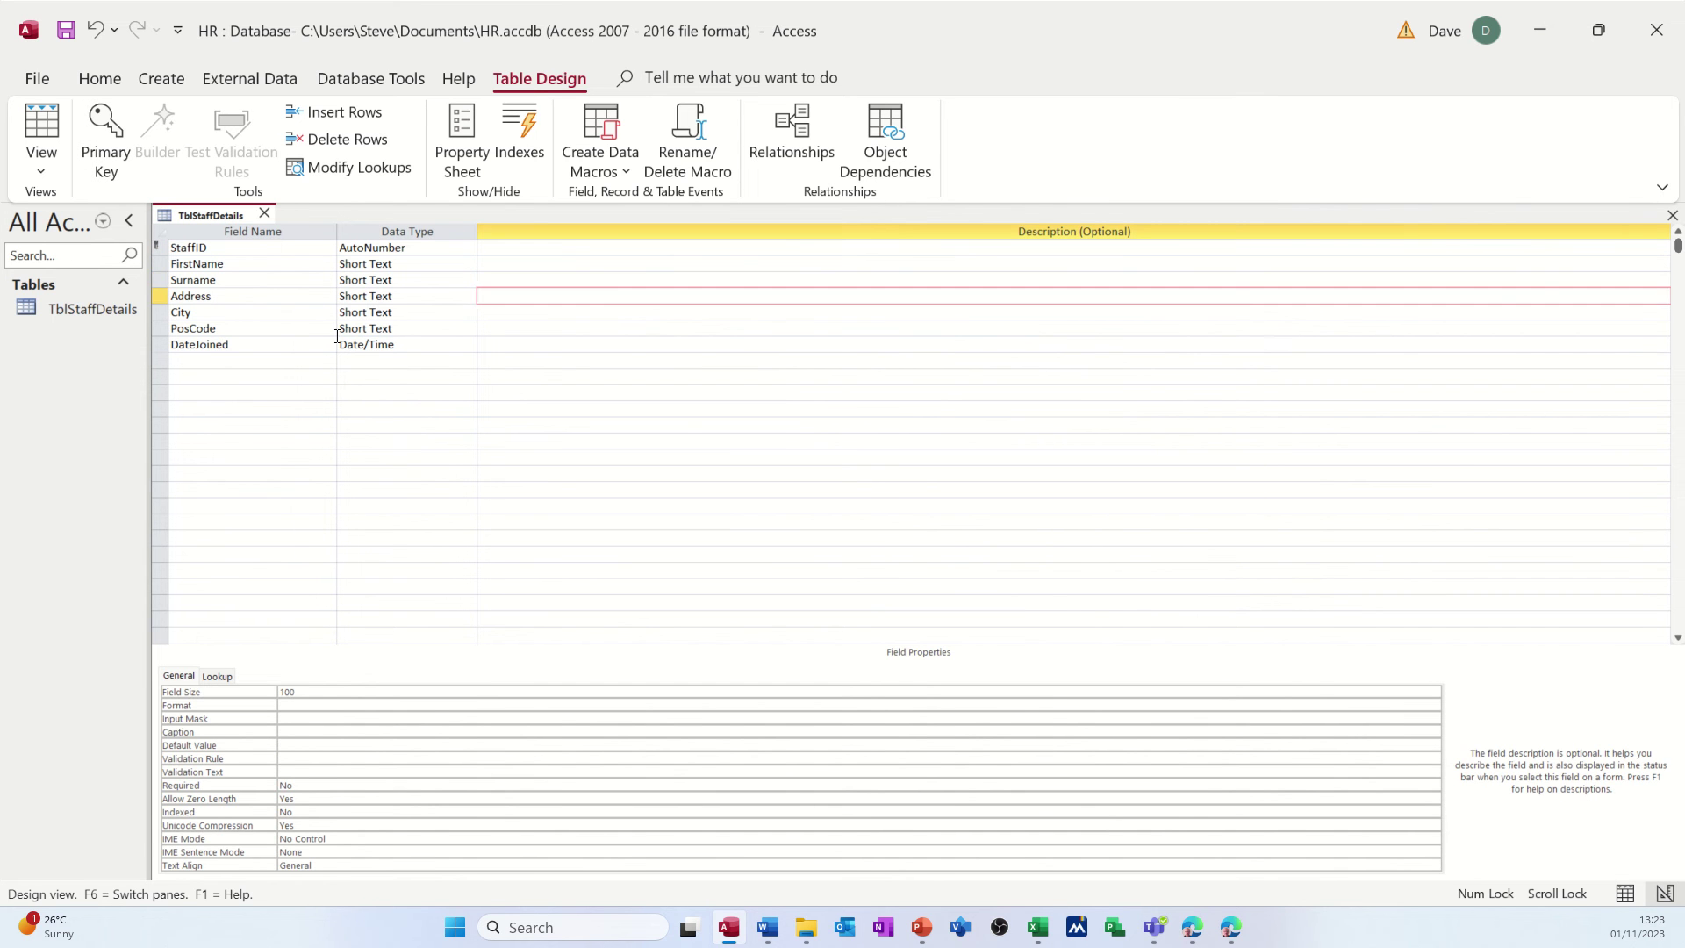
{"action": "left_click", "coordinate": [258, 345]}
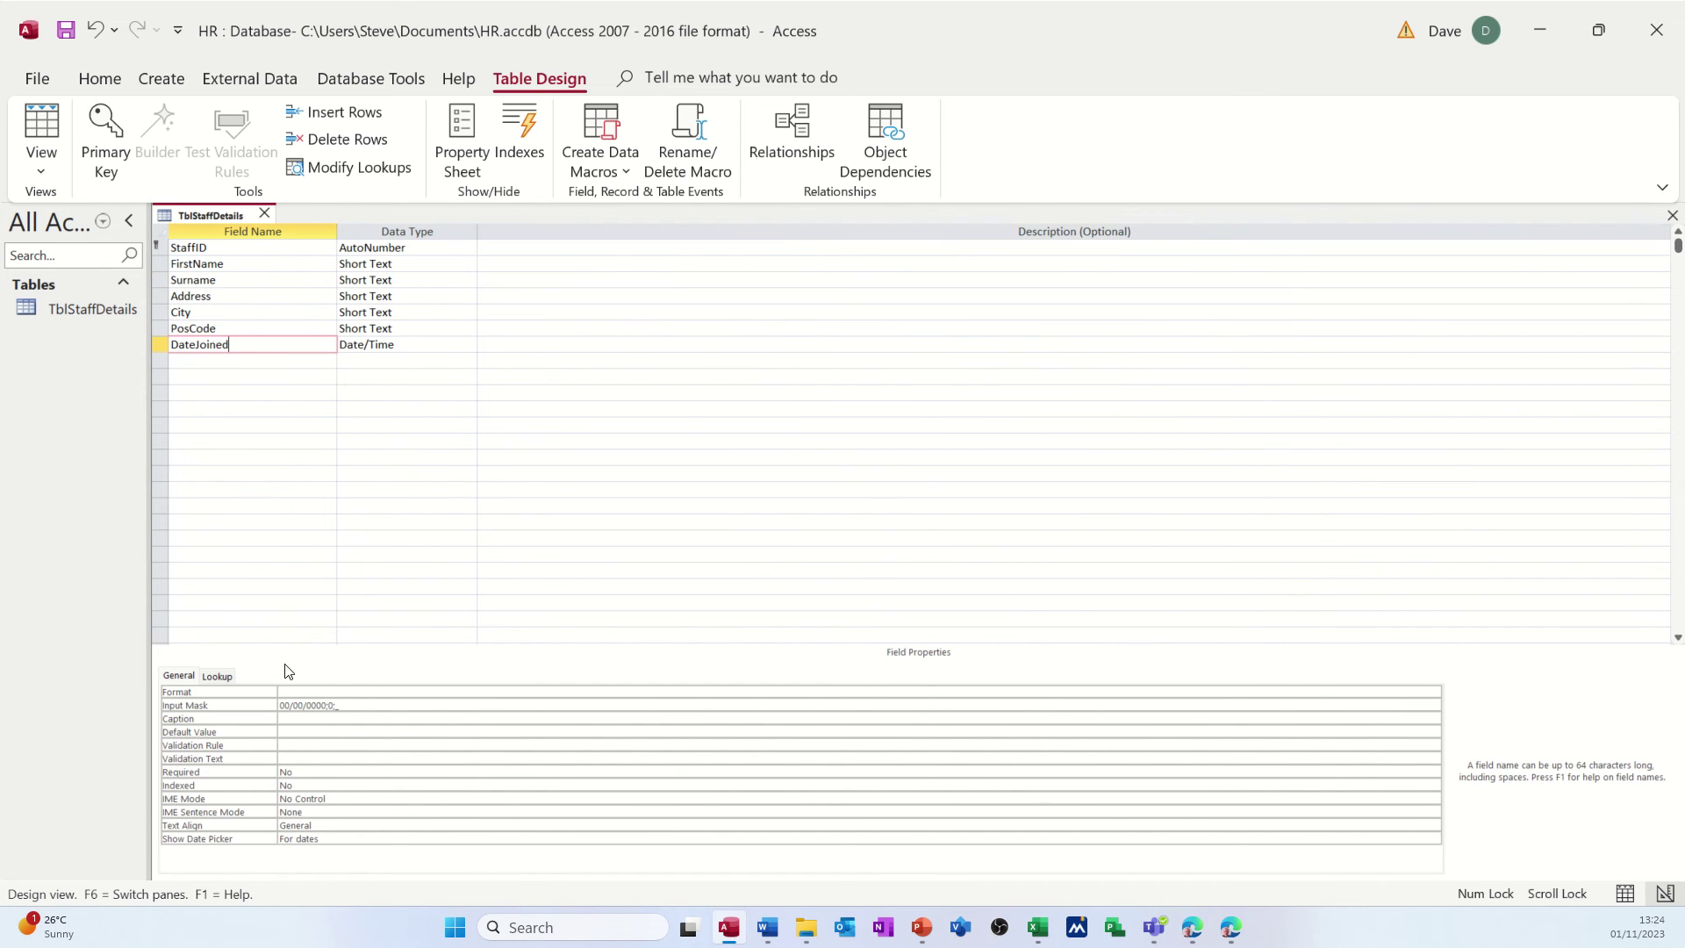
{"action": "left_click", "coordinate": [238, 331]}
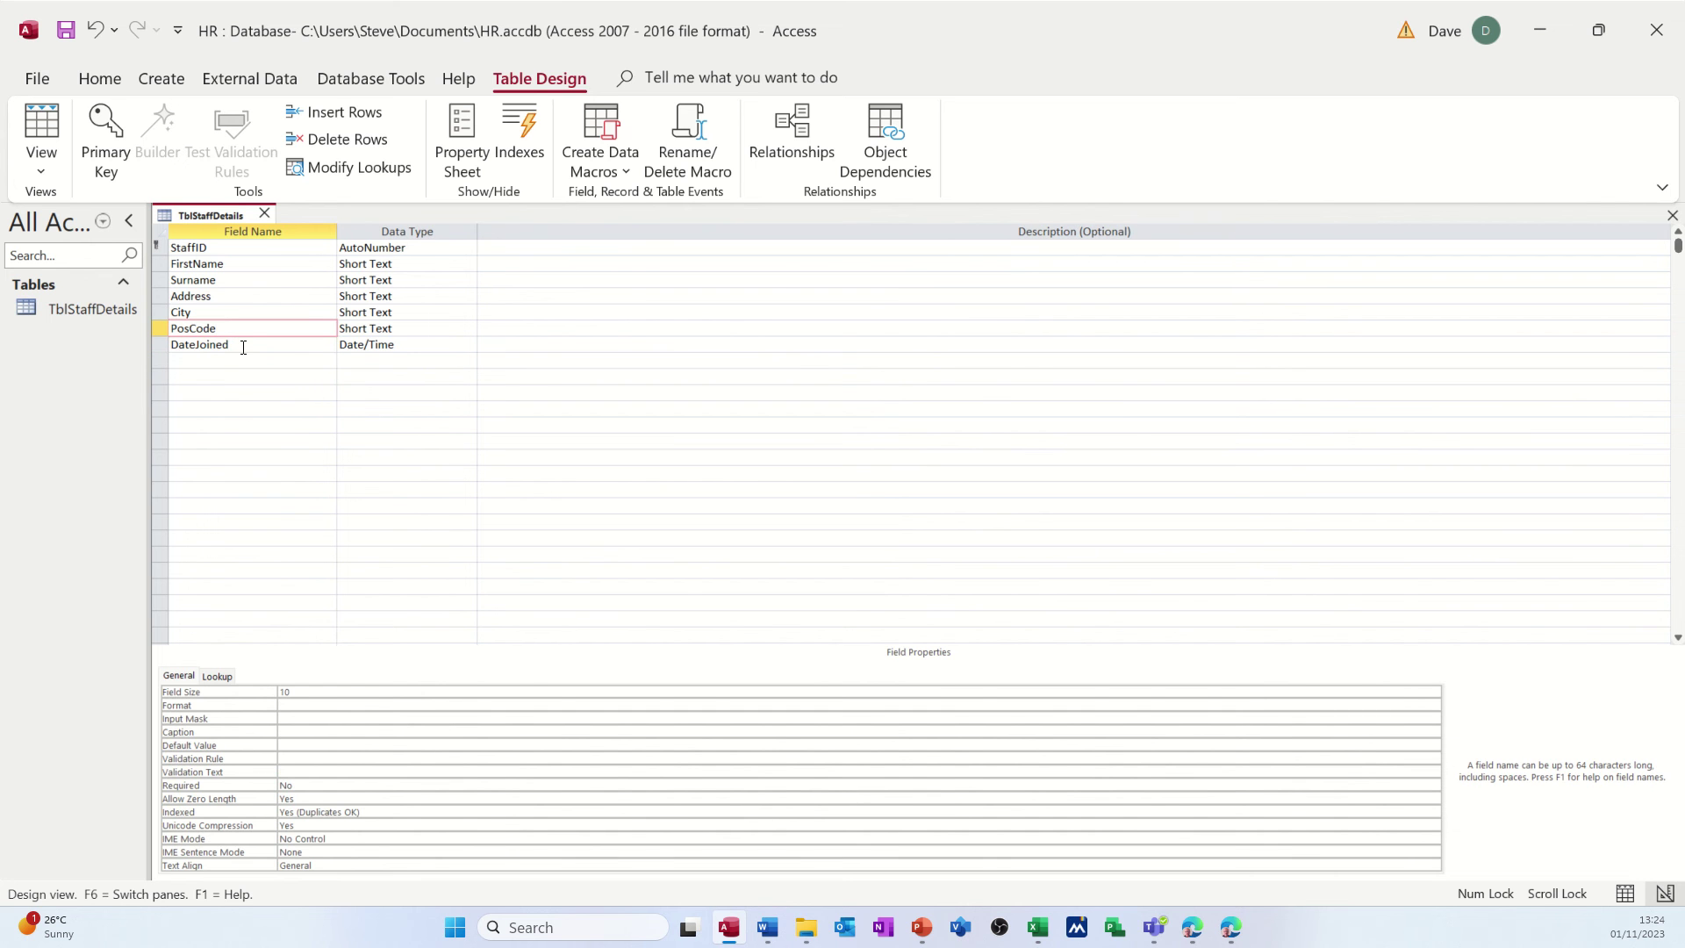
{"action": "left_click", "coordinate": [243, 347]}
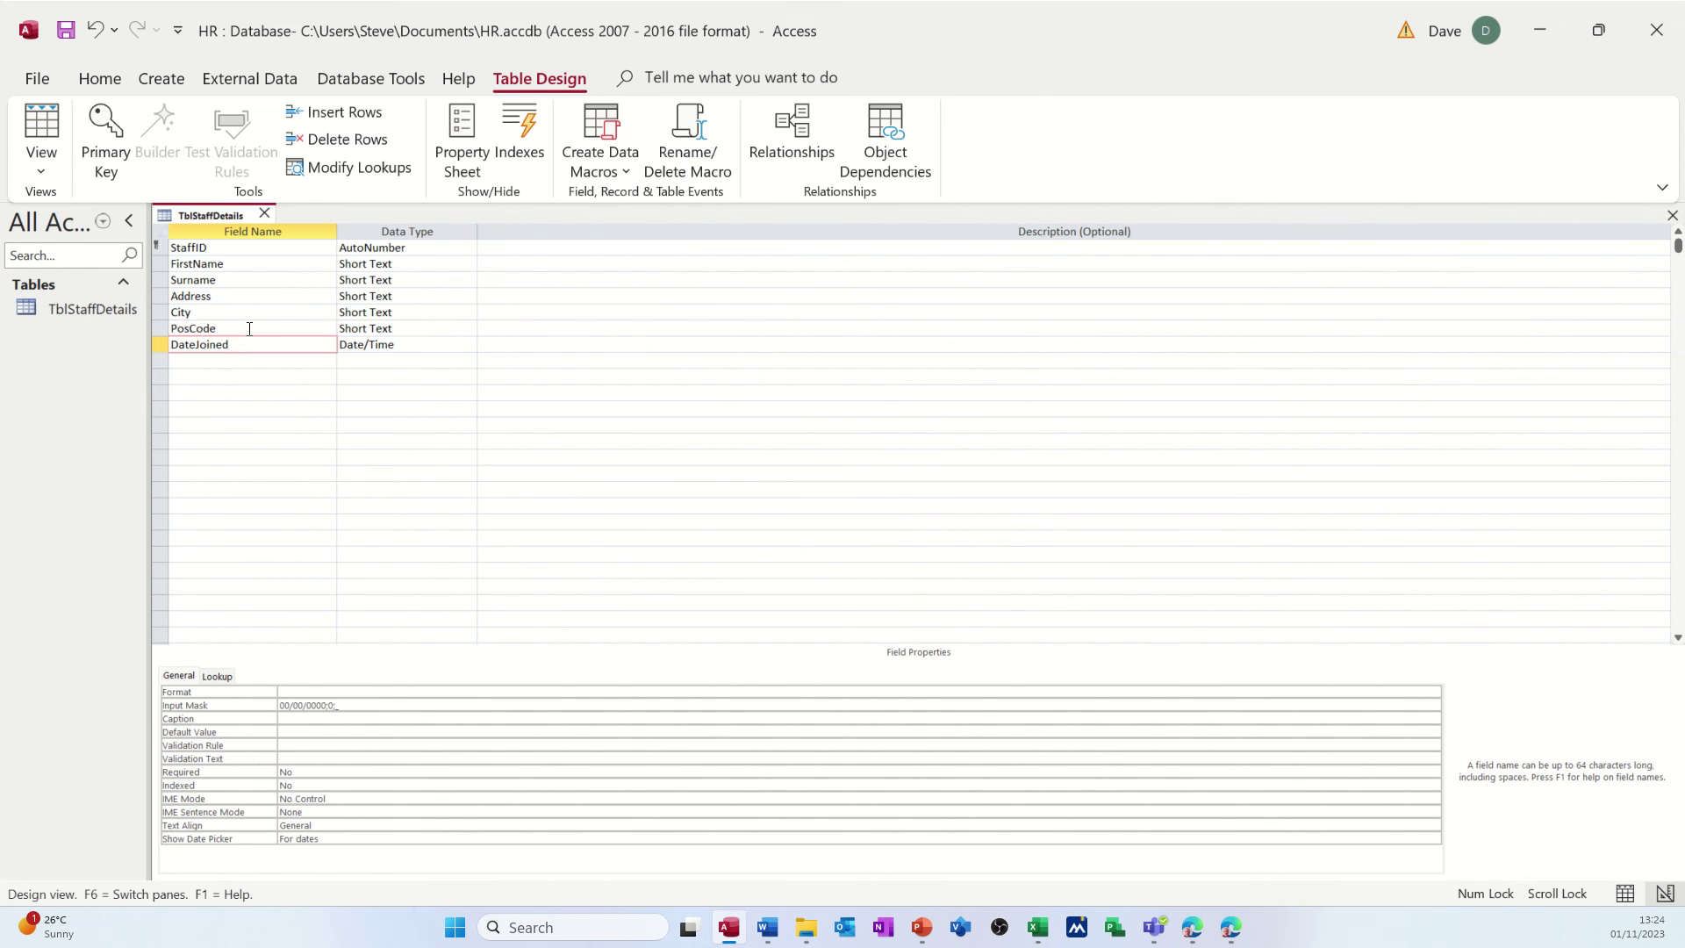
{"action": "left_click", "coordinate": [249, 328]}
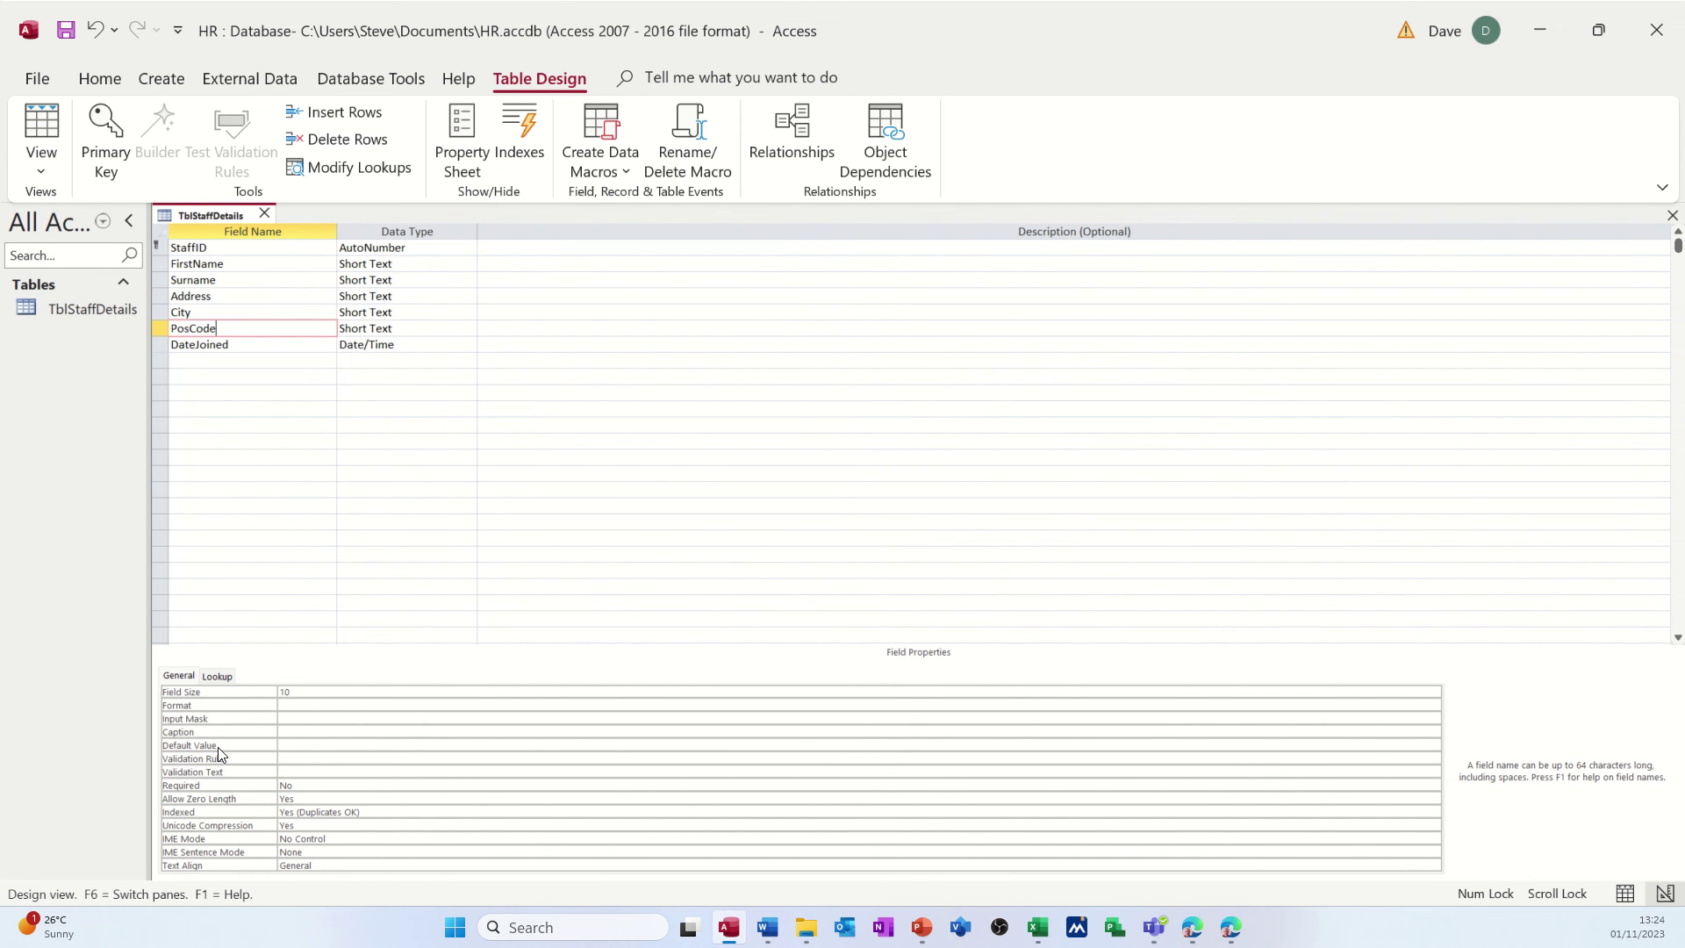
- Set the City field's default value to Sunderland
{"action": "left_click", "coordinate": [236, 311]}
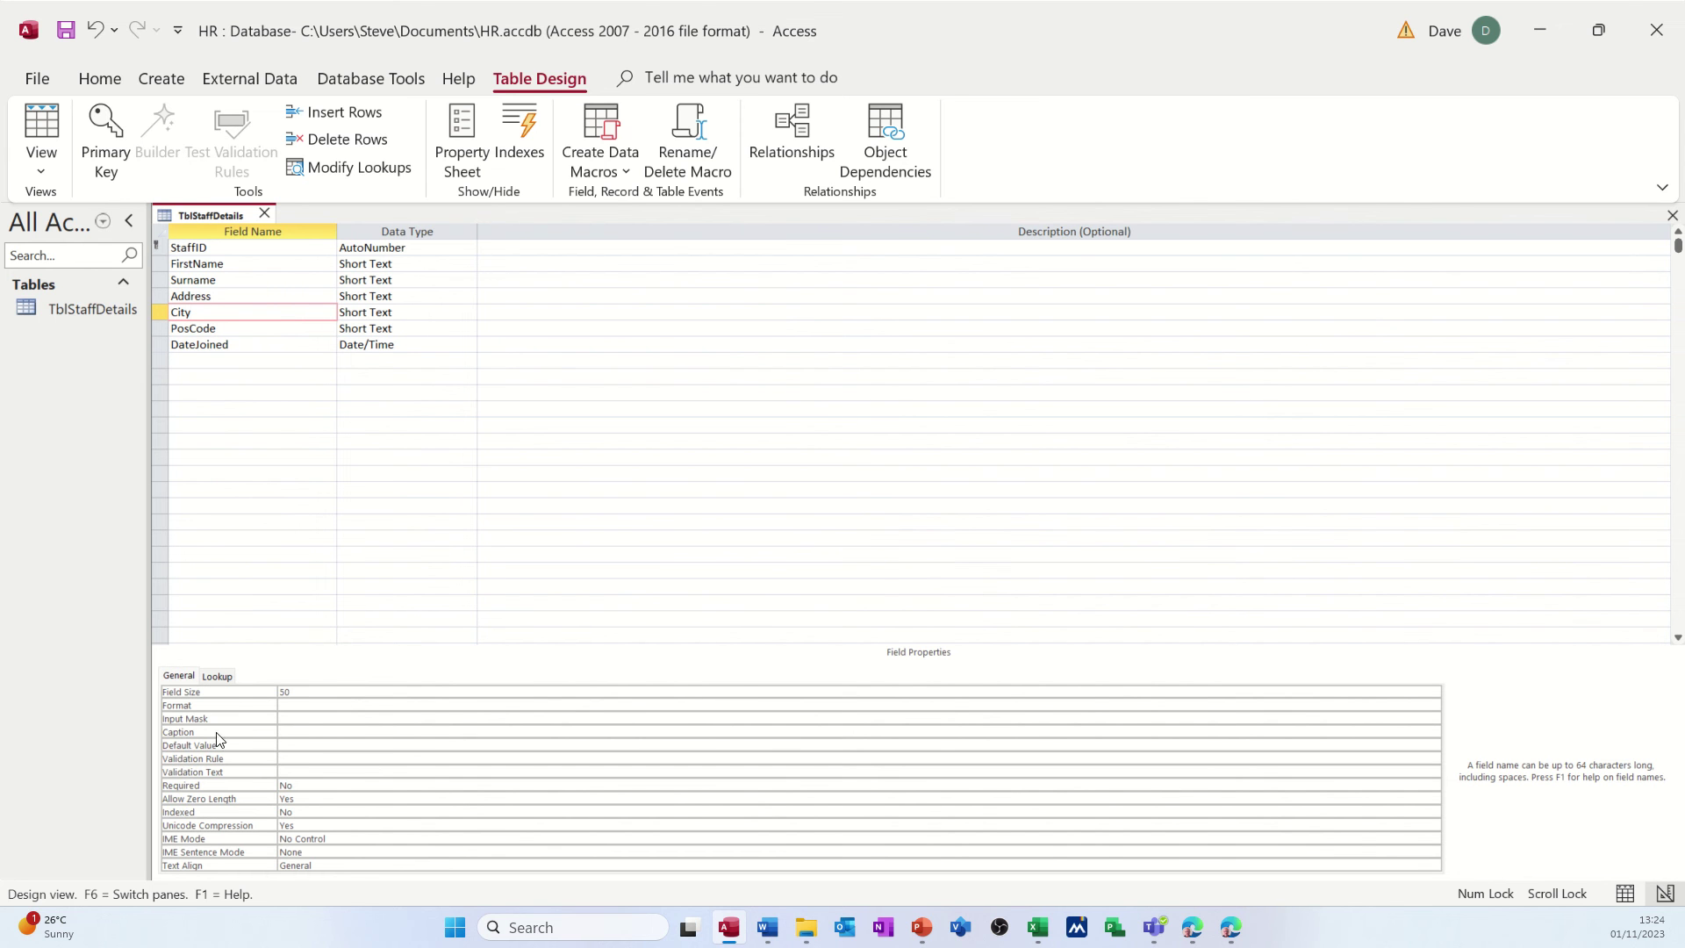
{"action": "left_click", "coordinate": [294, 745]}
{"action": "type", "text": "S"}
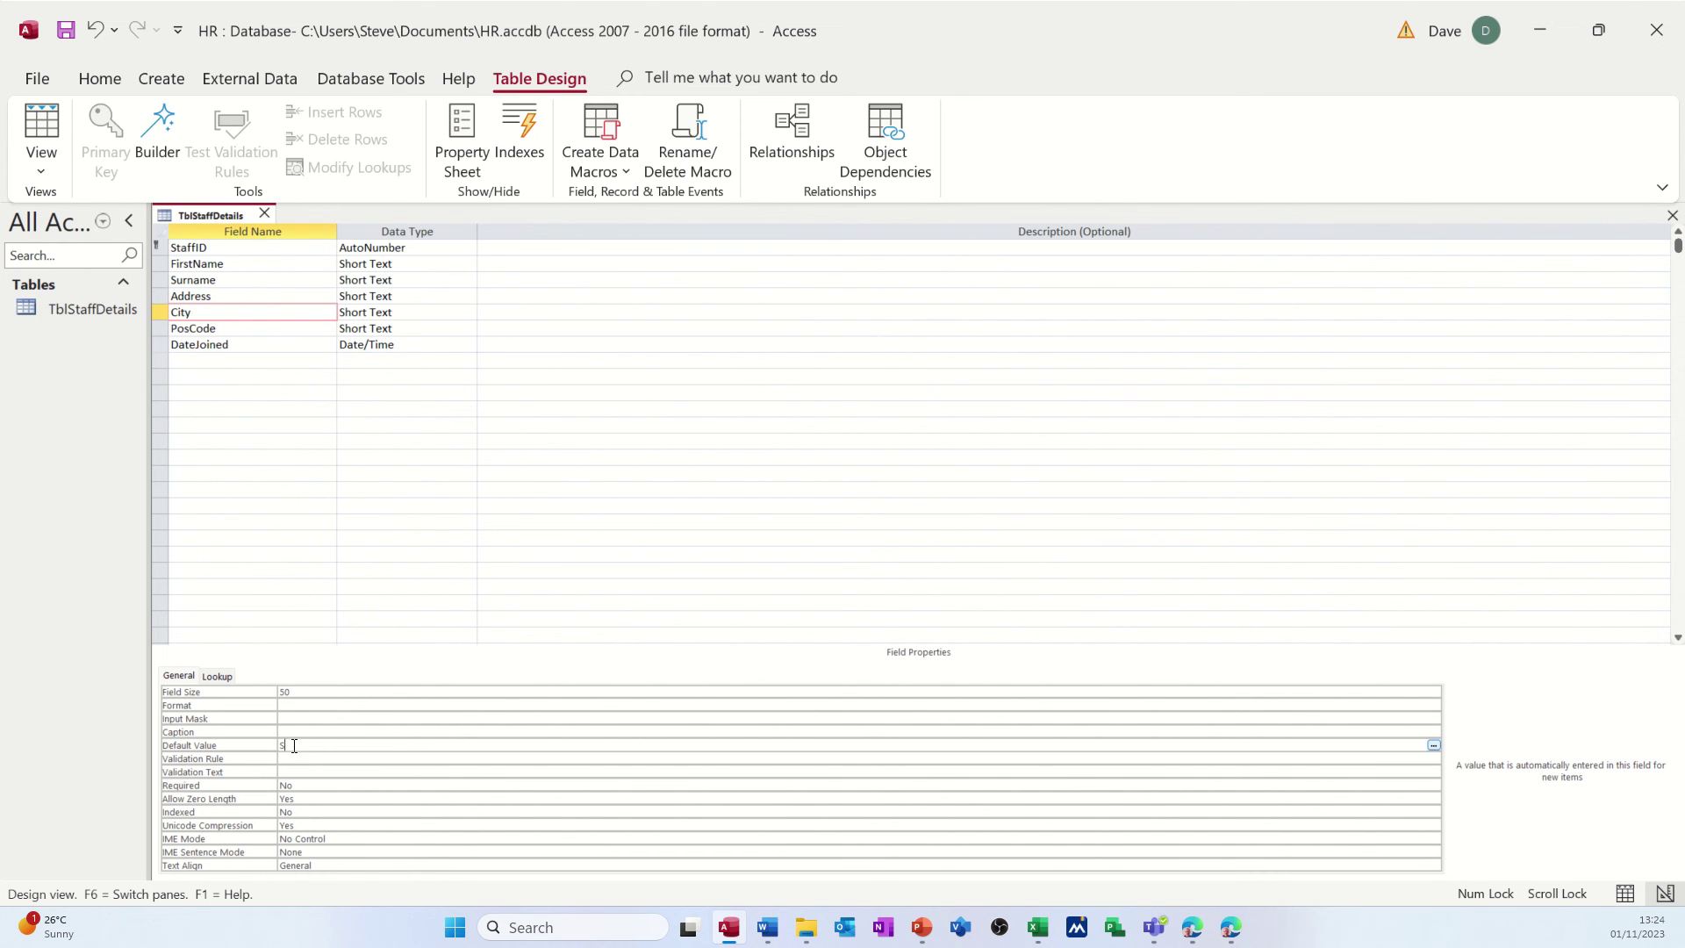
{"action": "type", "text": "underland"}
{"action": "key", "text": "Return"}
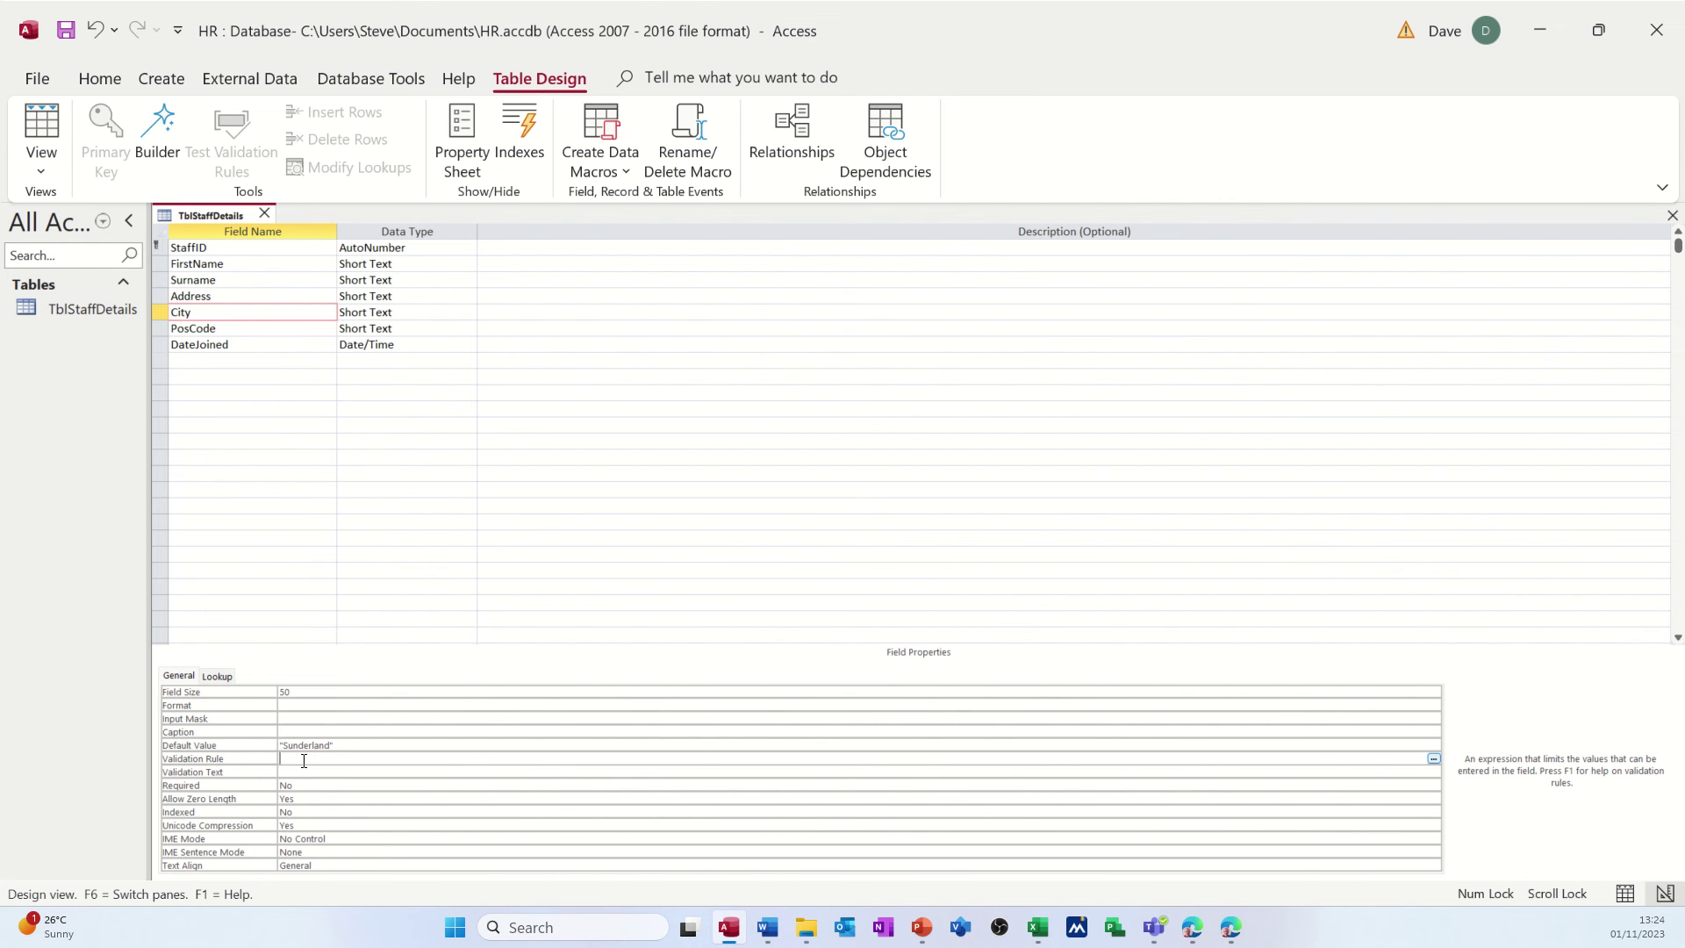
{"action": "left_click", "coordinate": [244, 349]}
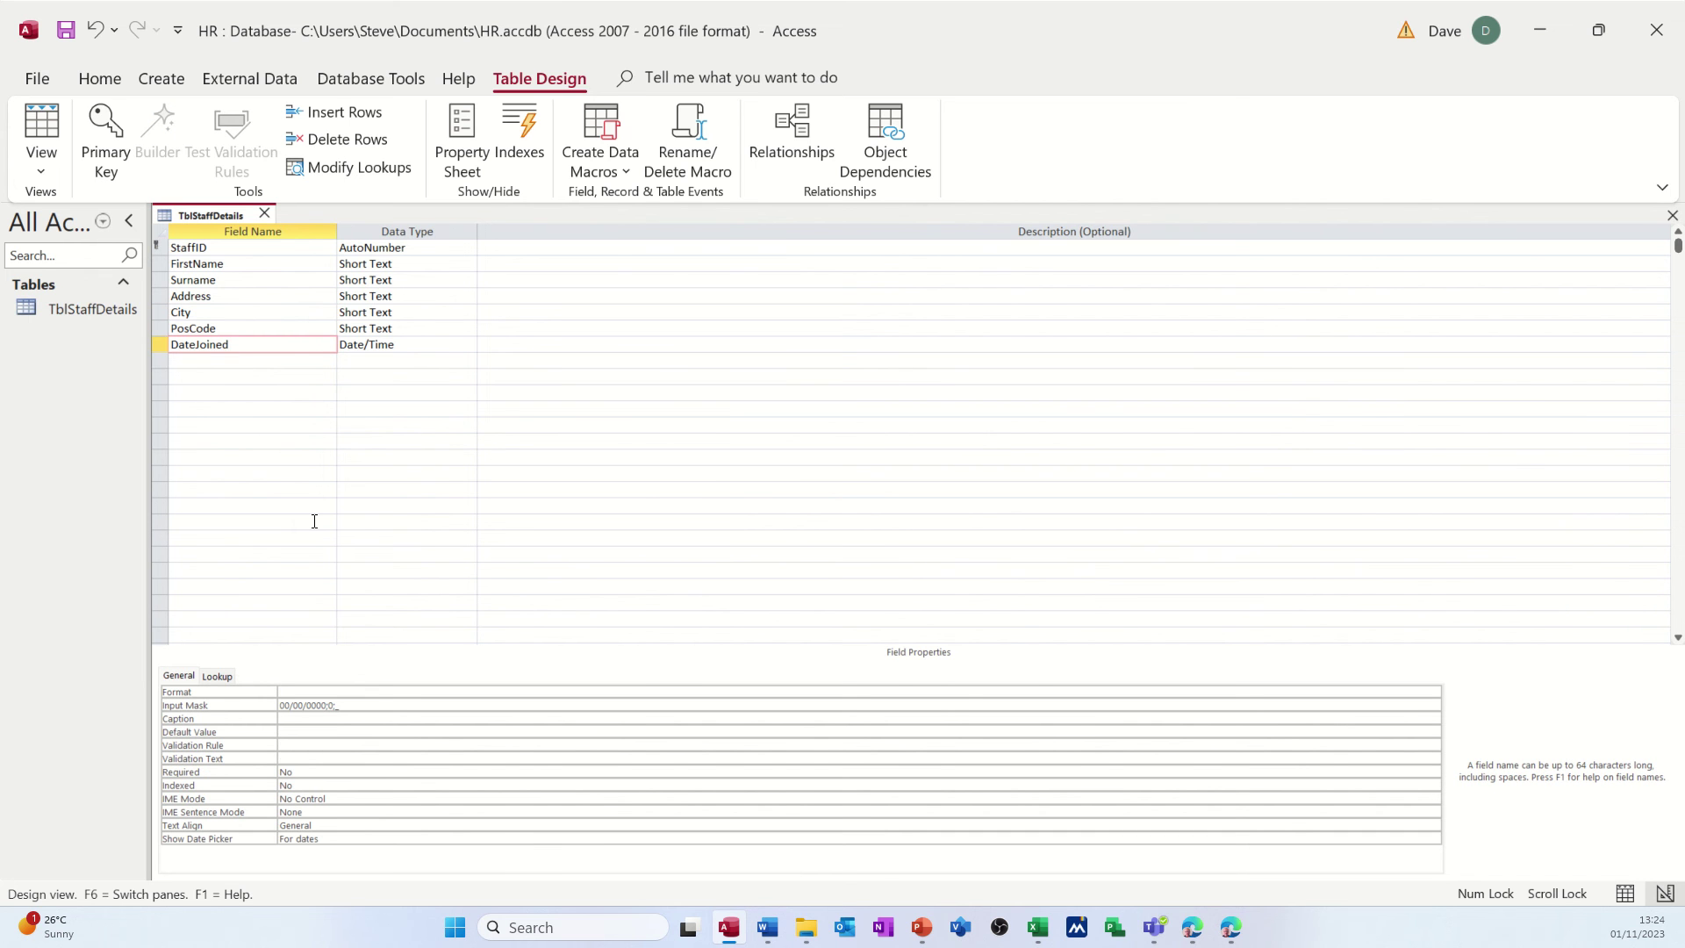
- Add a DOB field of type Date/Time and save the design
{"action": "left_click", "coordinate": [211, 362]}
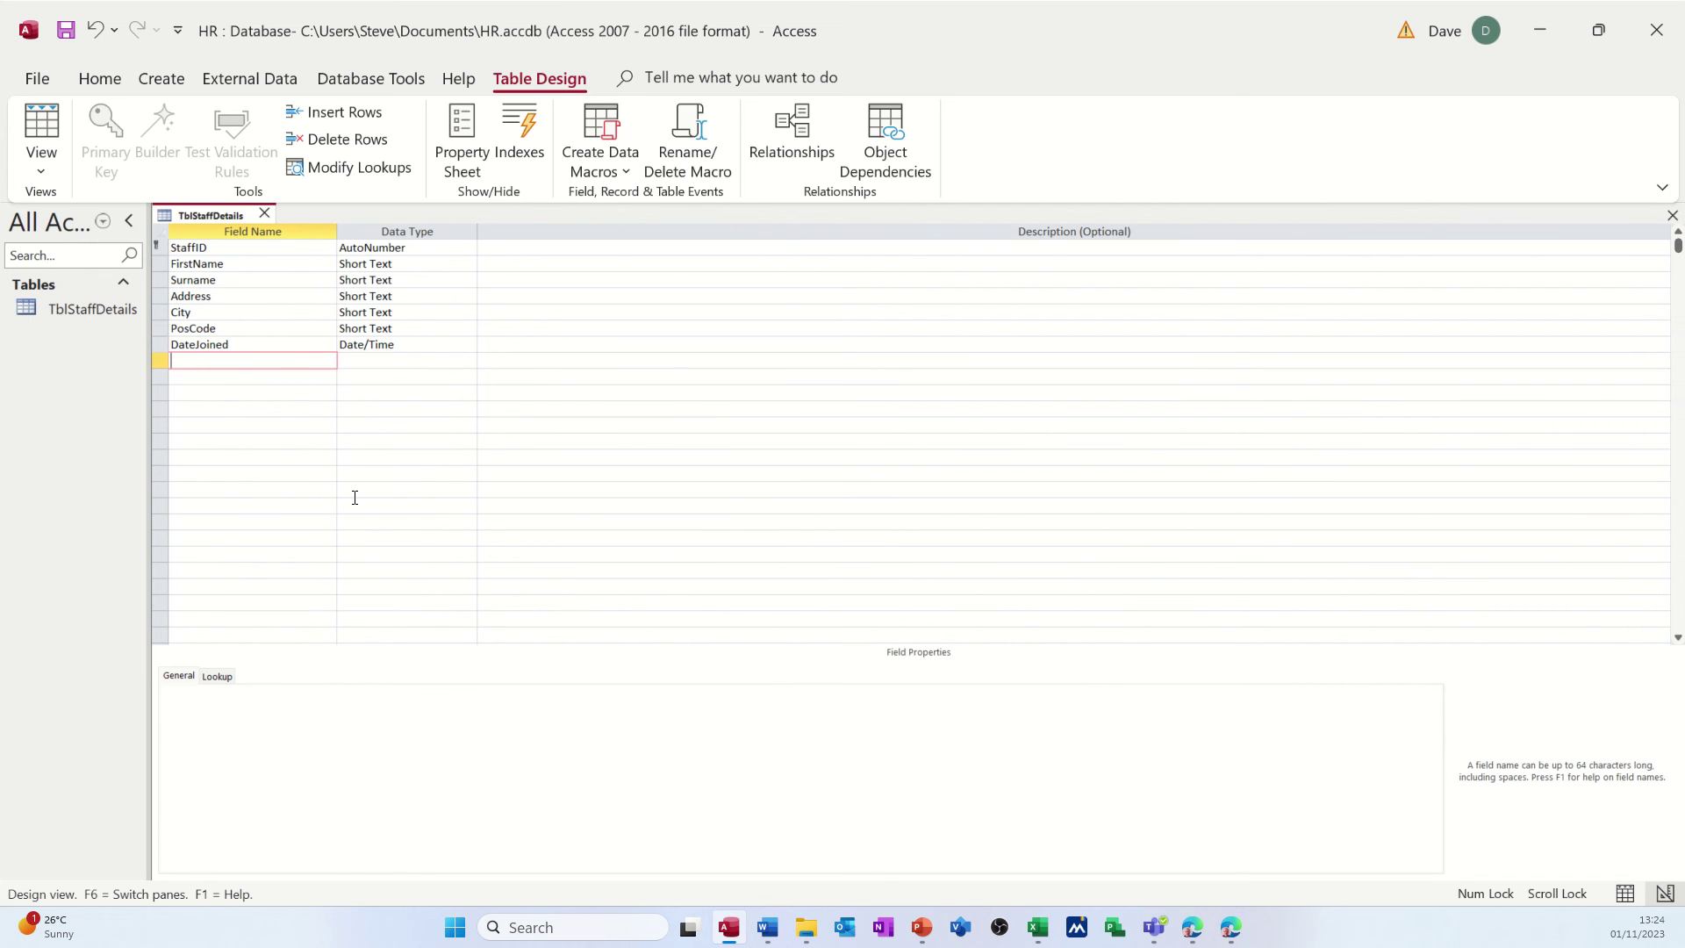
{"action": "type", "text": "DOB"}
{"action": "key", "text": "Tab"}
{"action": "type", "text": "d"}
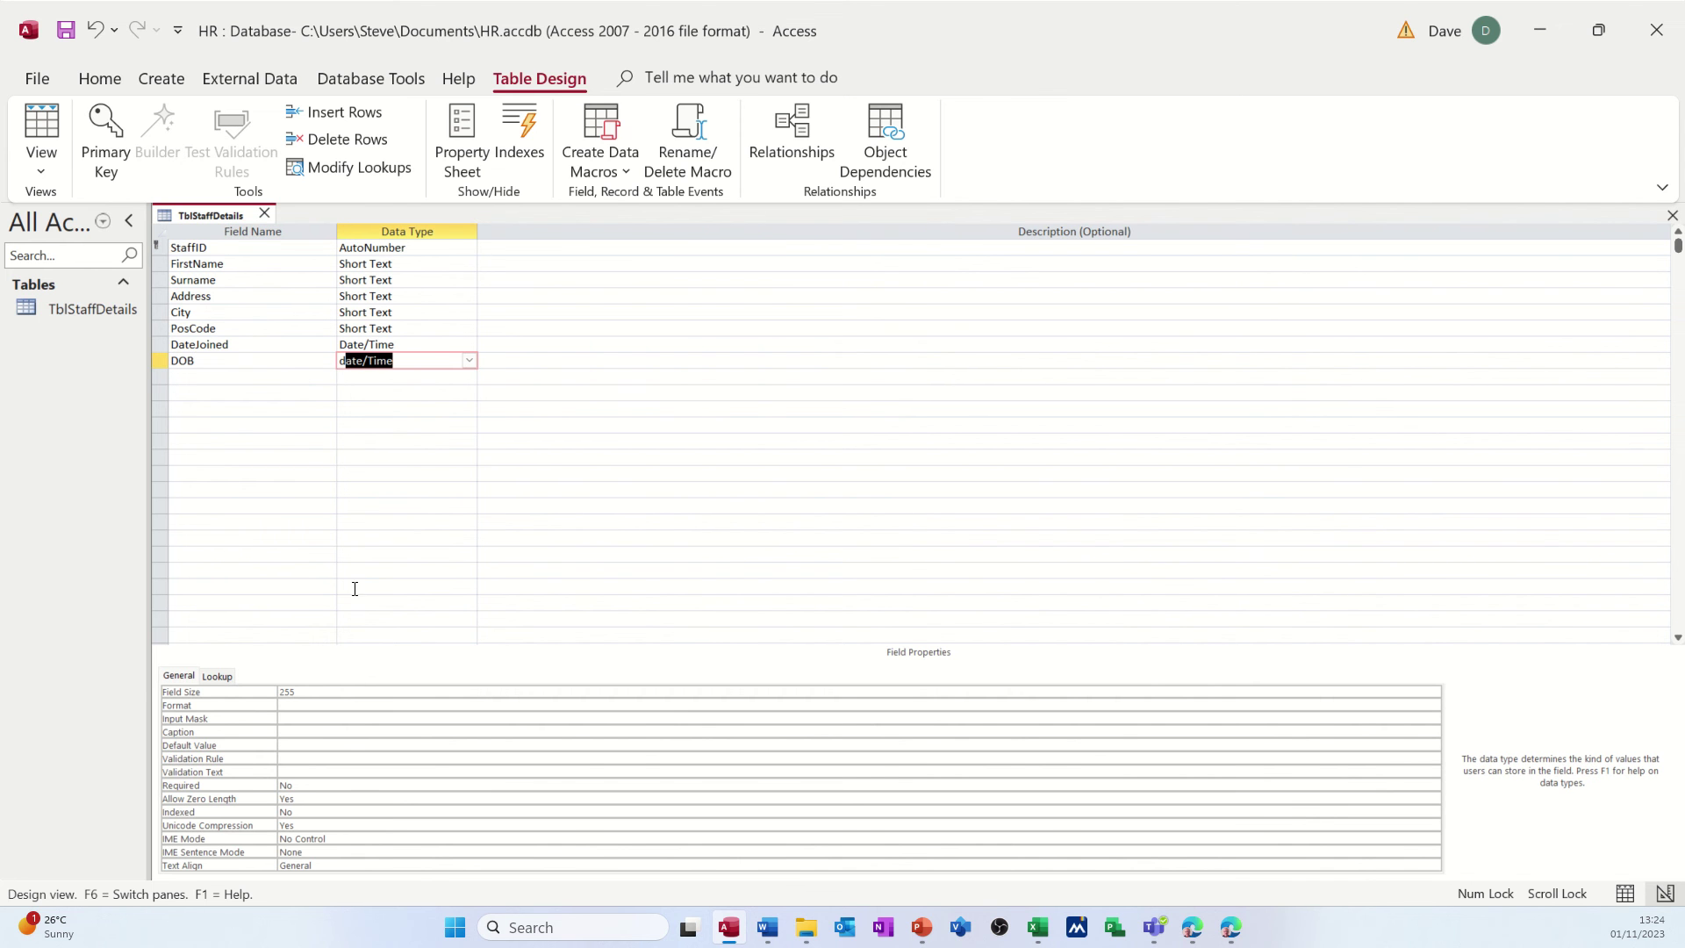
{"action": "left_click", "coordinate": [326, 708]}
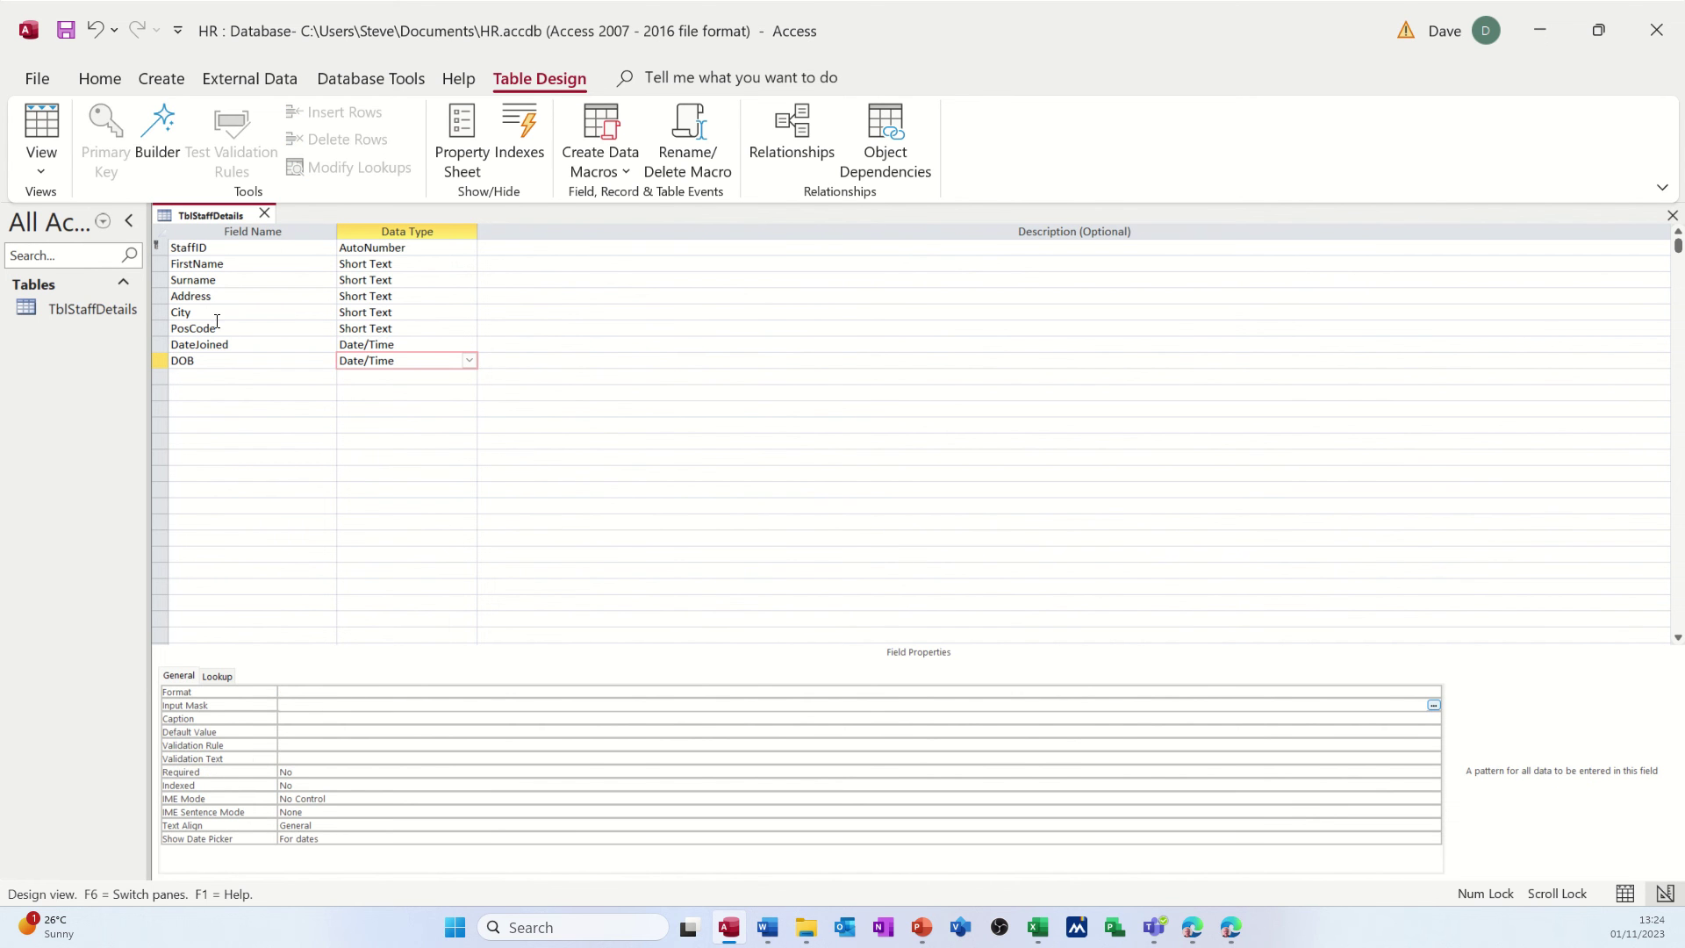
{"action": "left_click", "coordinate": [67, 36]}
- Give DOB the Short Date input mask 00/00/0000;0;_ and save
{"action": "left_click", "coordinate": [271, 363]}
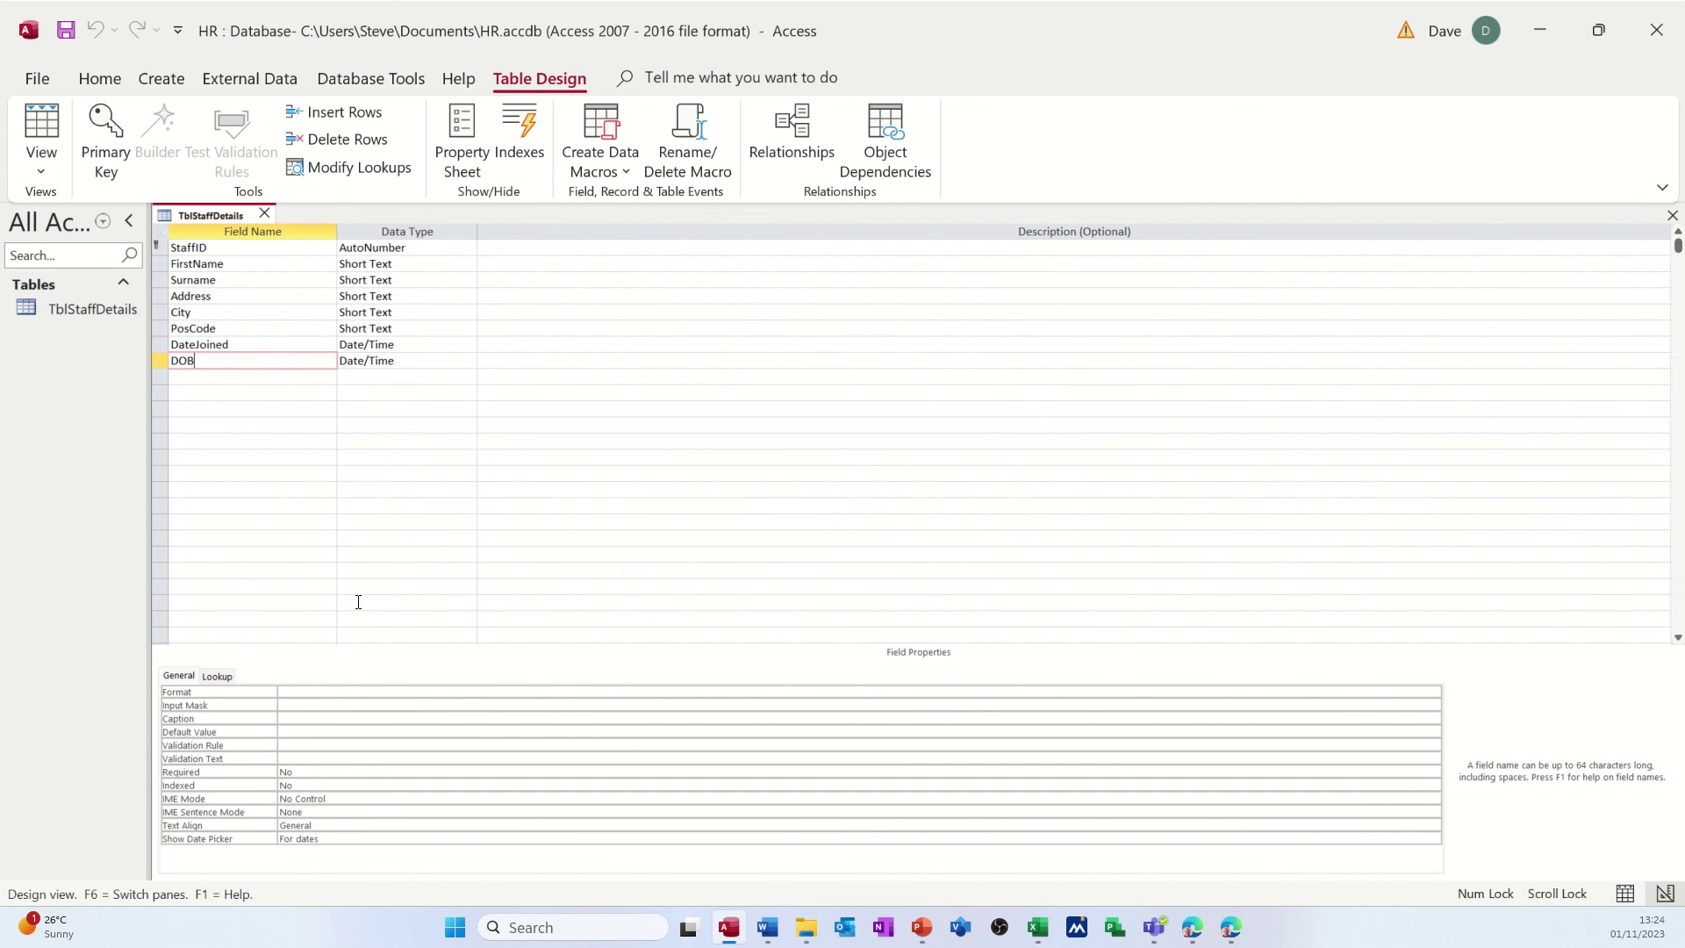
{"action": "left_click", "coordinate": [296, 705]}
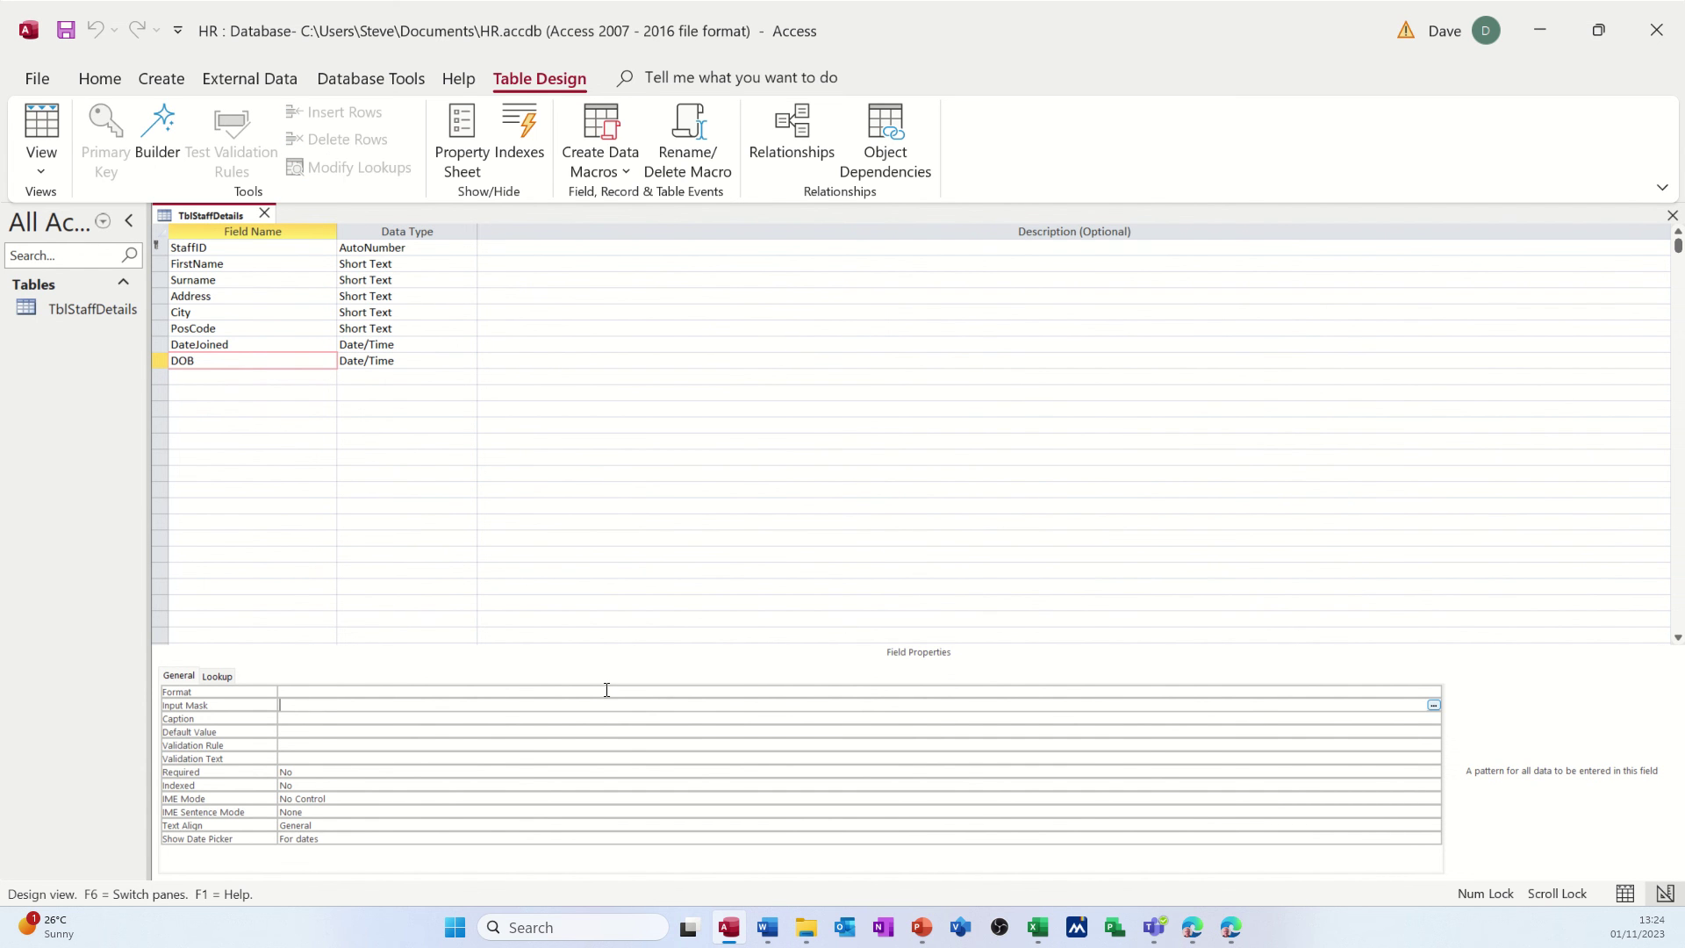
{"action": "left_click", "coordinate": [1433, 705]}
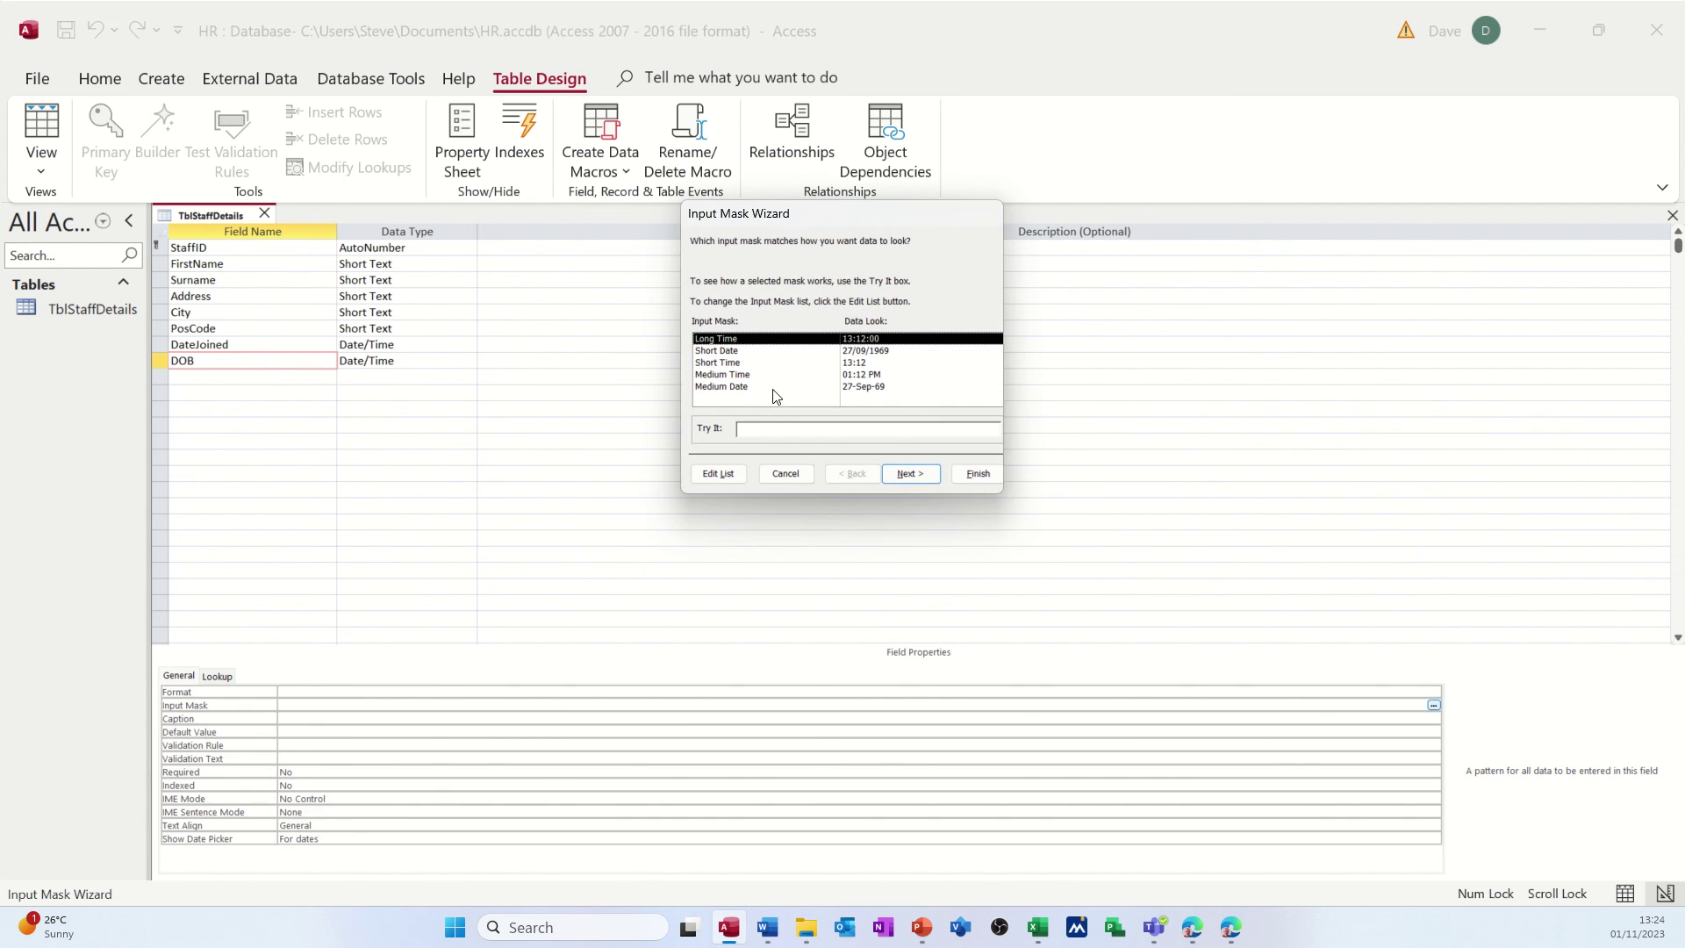
{"action": "left_click", "coordinate": [740, 351]}
{"action": "left_click", "coordinate": [816, 431]}
{"action": "left_click", "coordinate": [977, 473]}
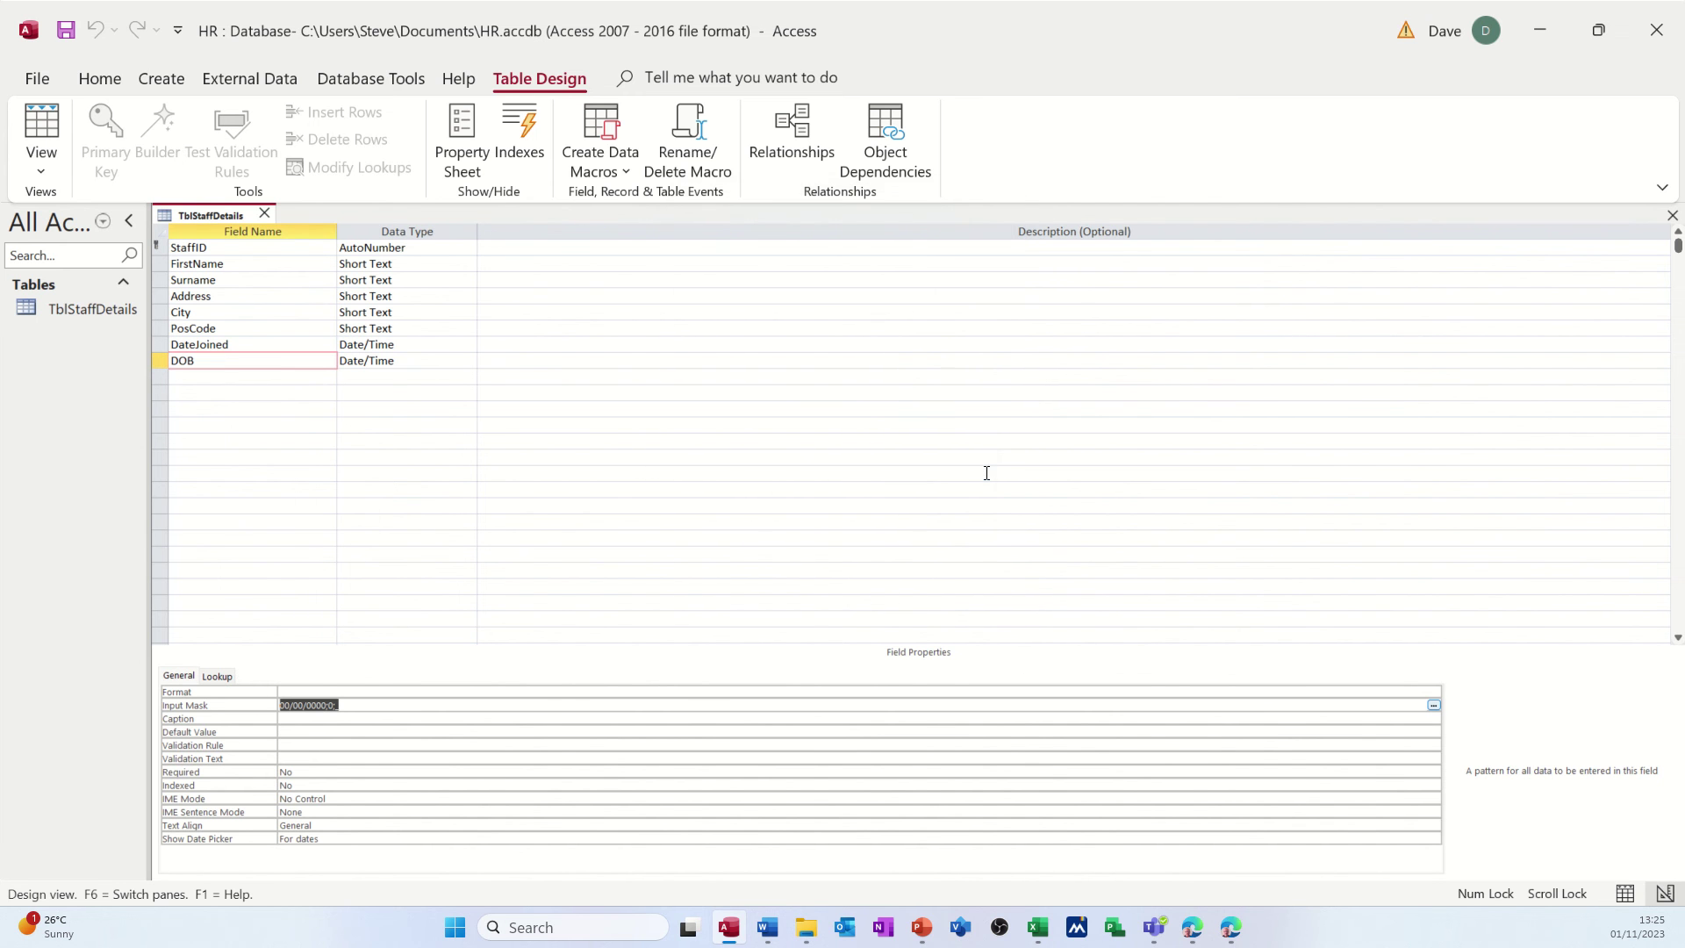
{"action": "left_click", "coordinate": [66, 32]}
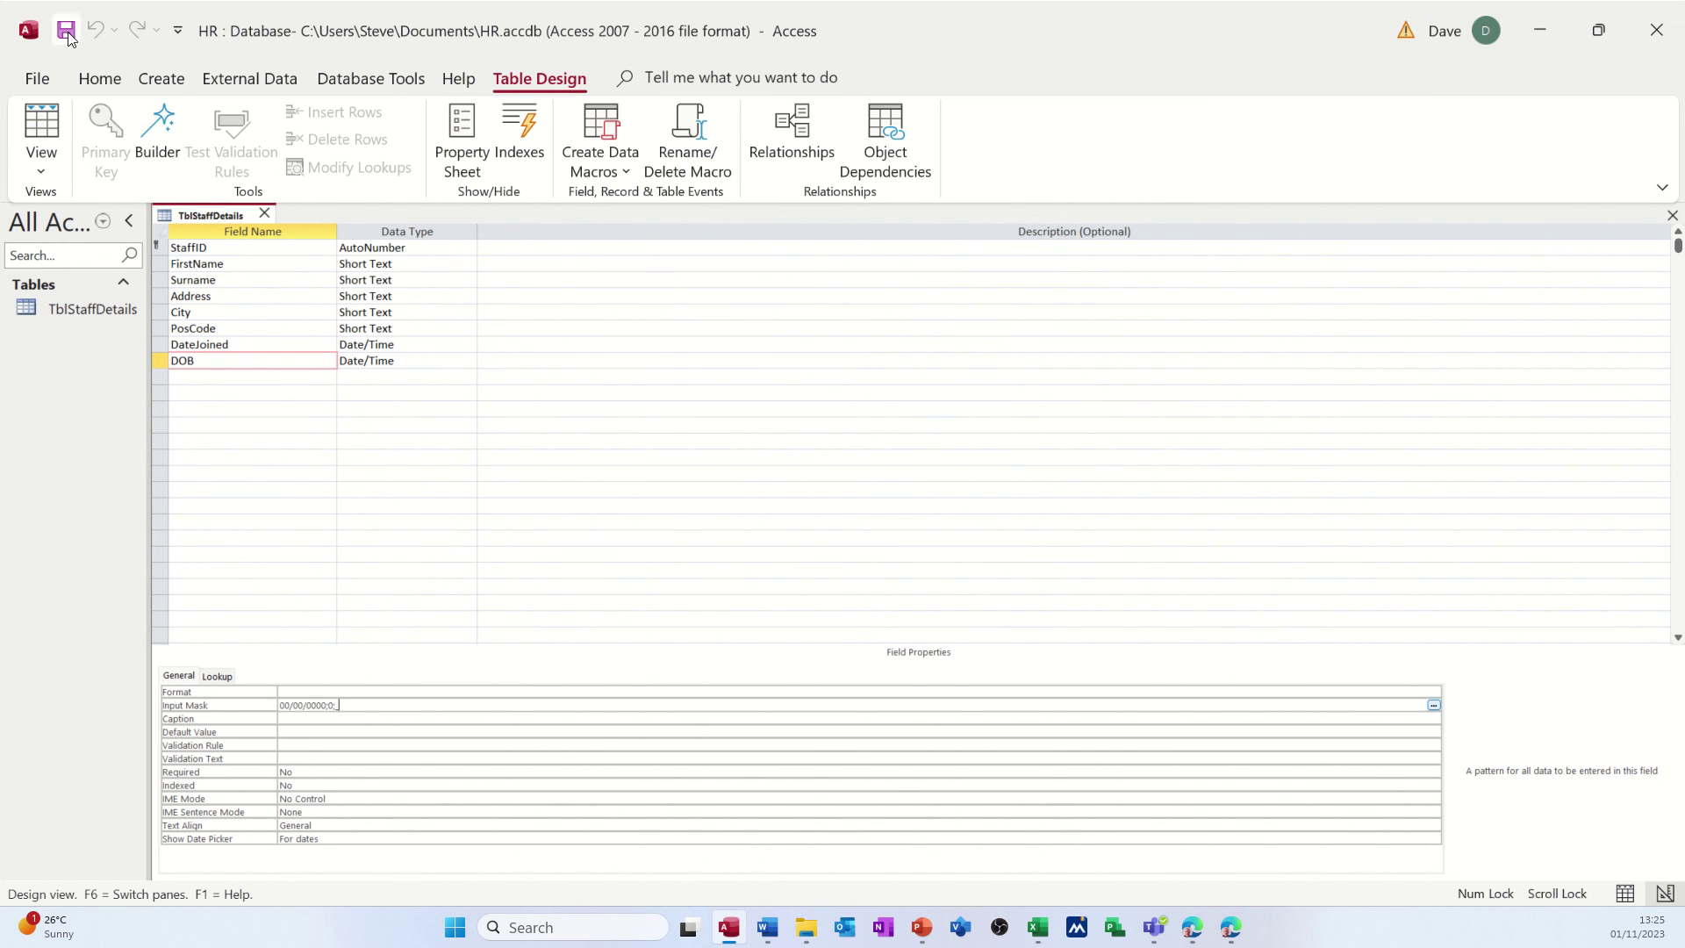
{"action": "left_click", "coordinate": [230, 346]}
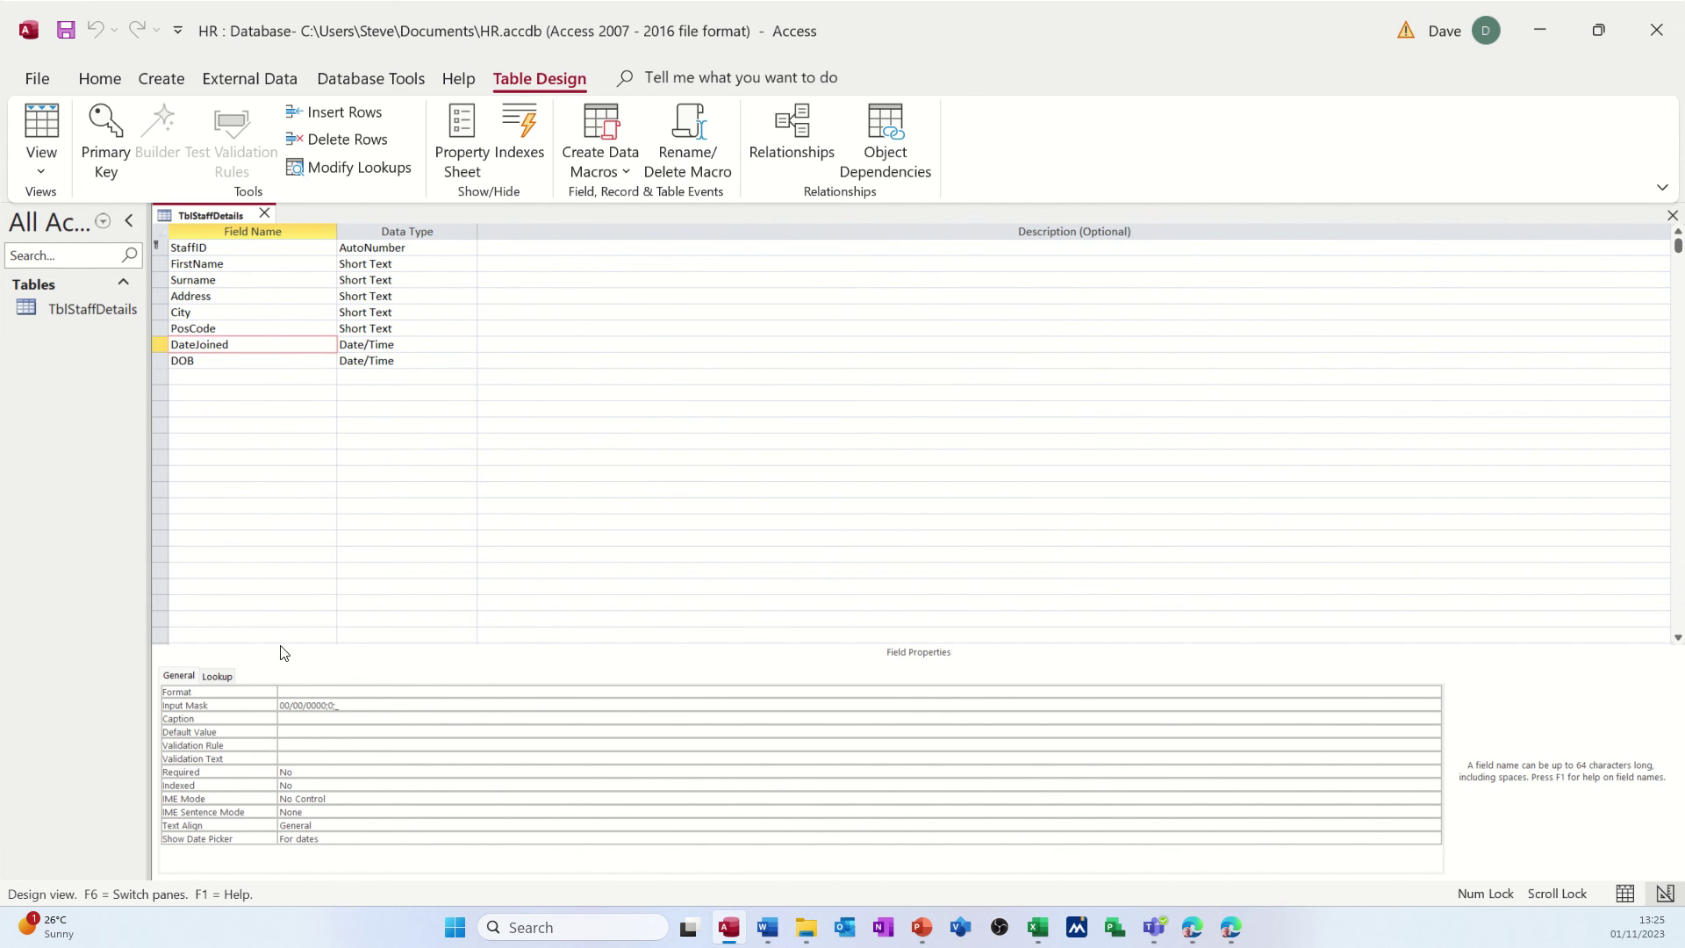
{"action": "left_click", "coordinate": [229, 362]}
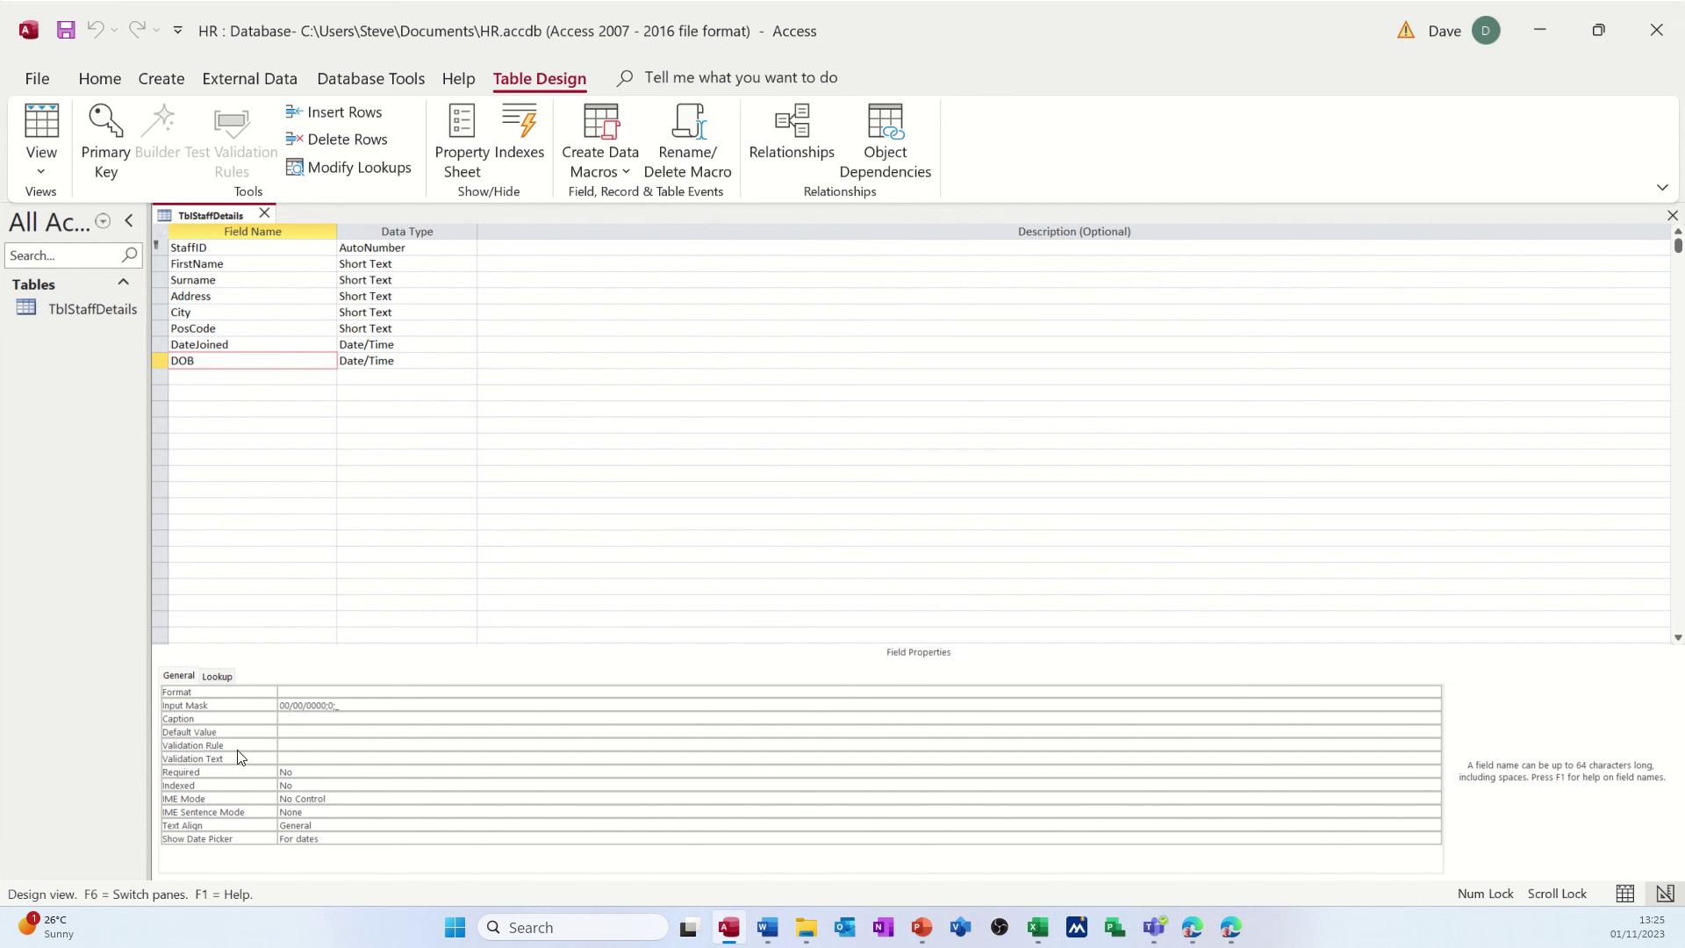
- Give DOB the validation rule <Now() with text 'Enter a date before today'
{"action": "left_click", "coordinate": [294, 745]}
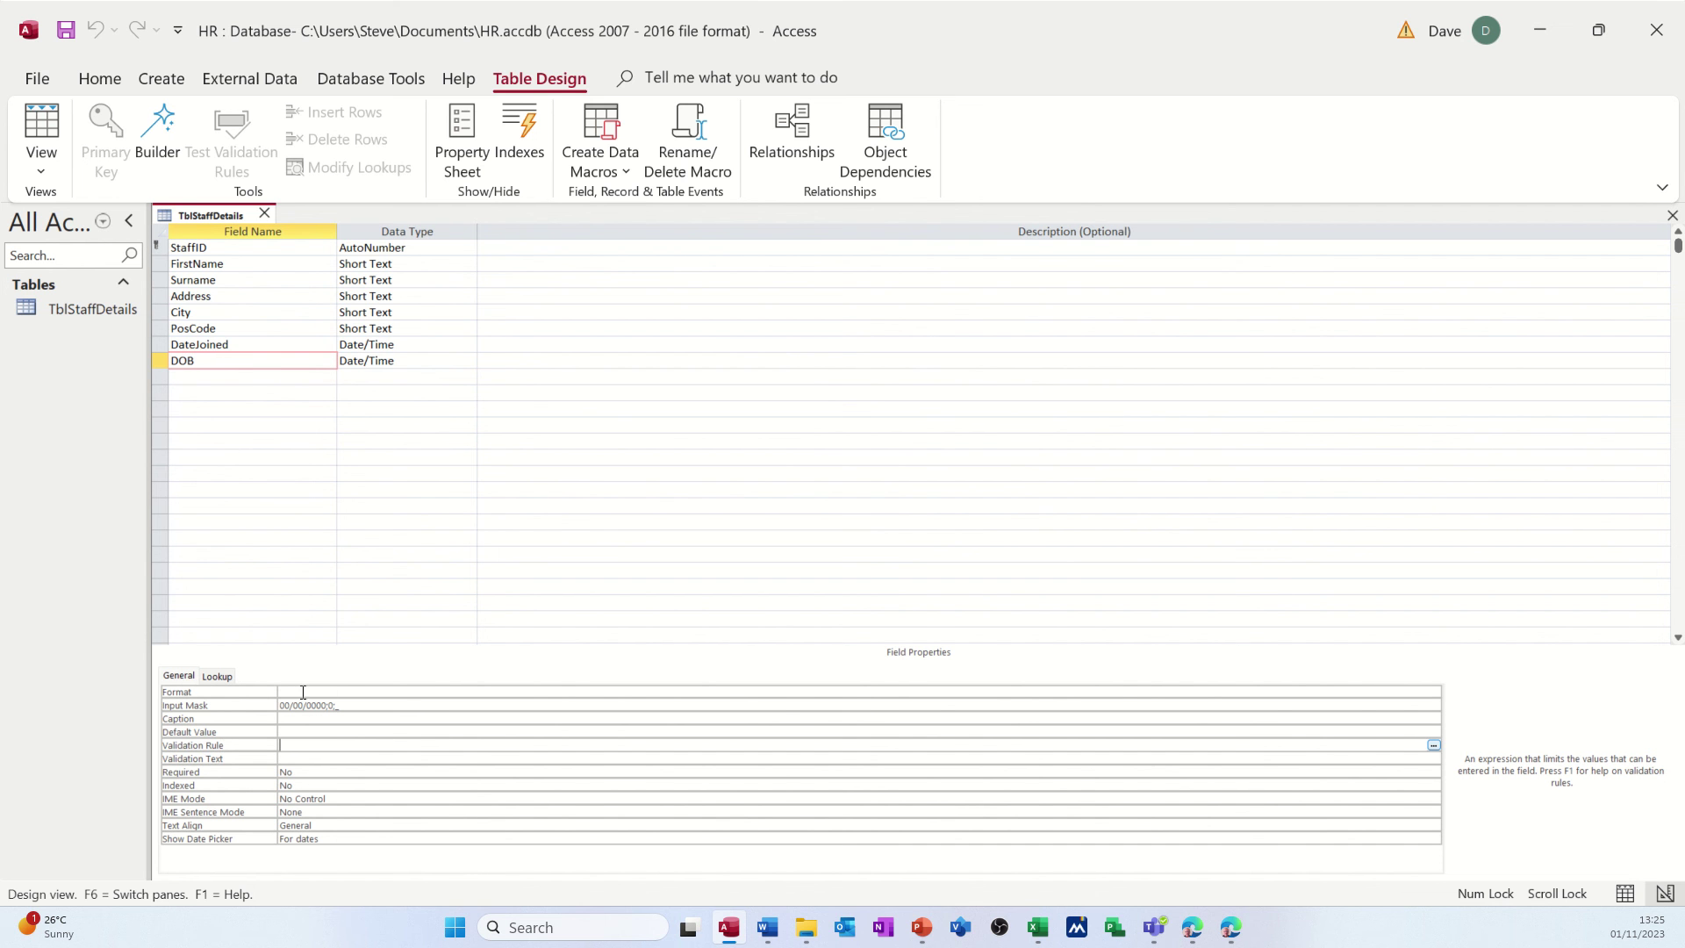
{"action": "type", "text": "<now"}
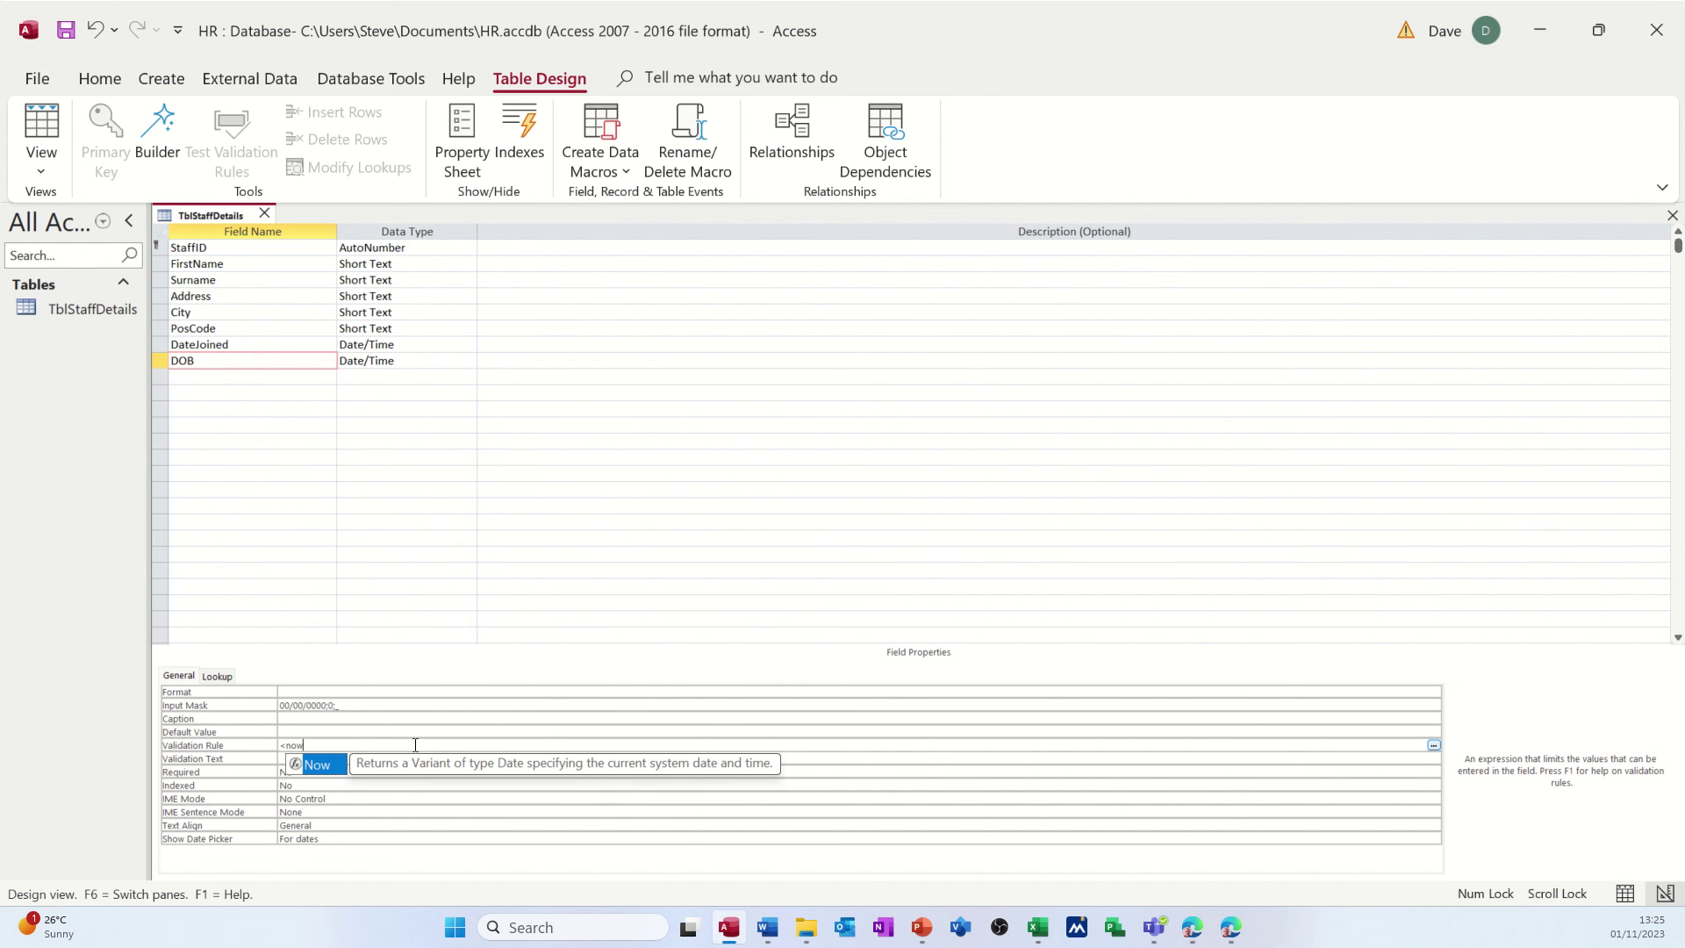
{"action": "type", "text": "()"}
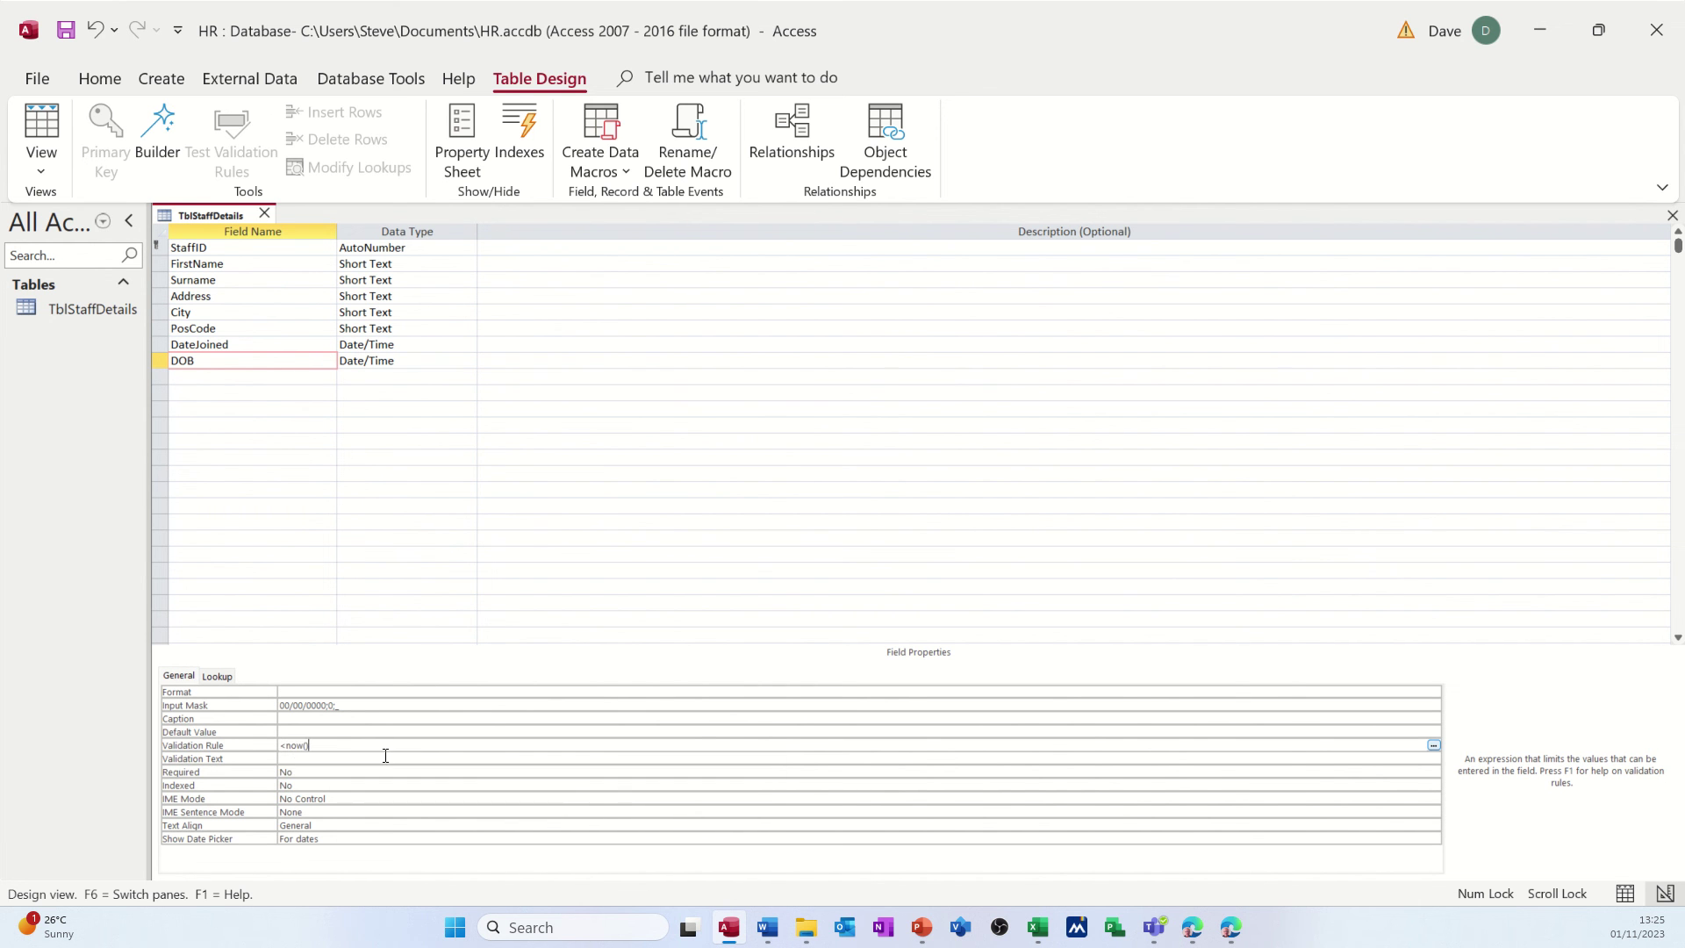
{"action": "left_click", "coordinate": [385, 757]}
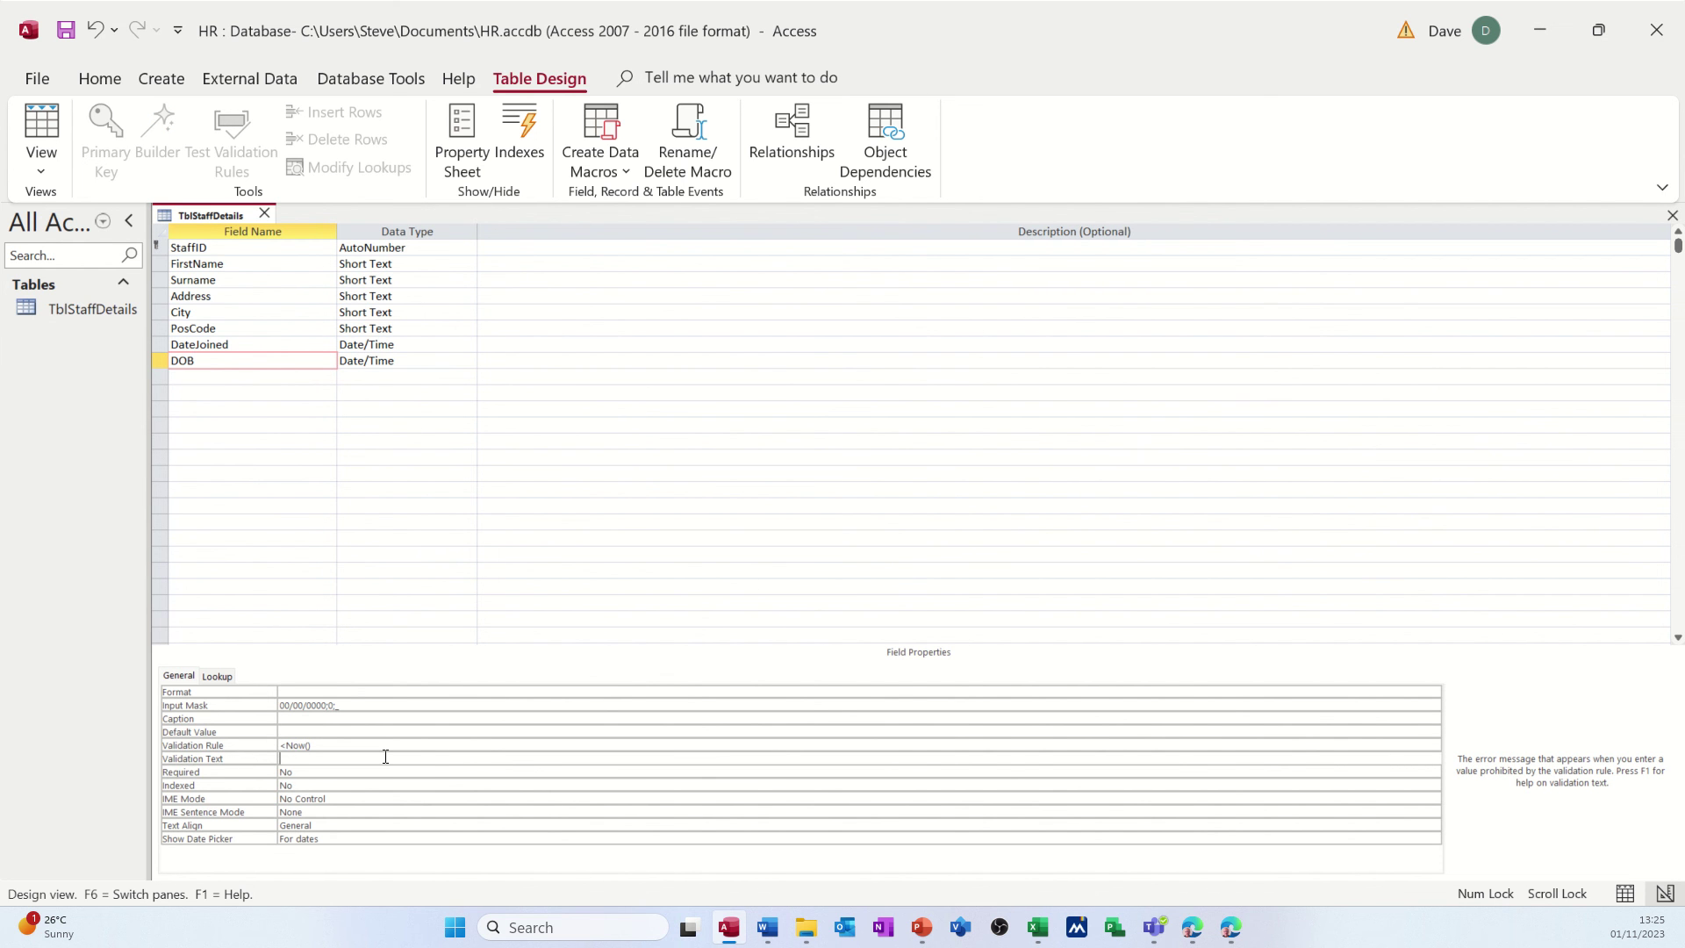
{"action": "type", "text": "Enter a date before today"}
{"action": "left_click", "coordinate": [390, 773]}
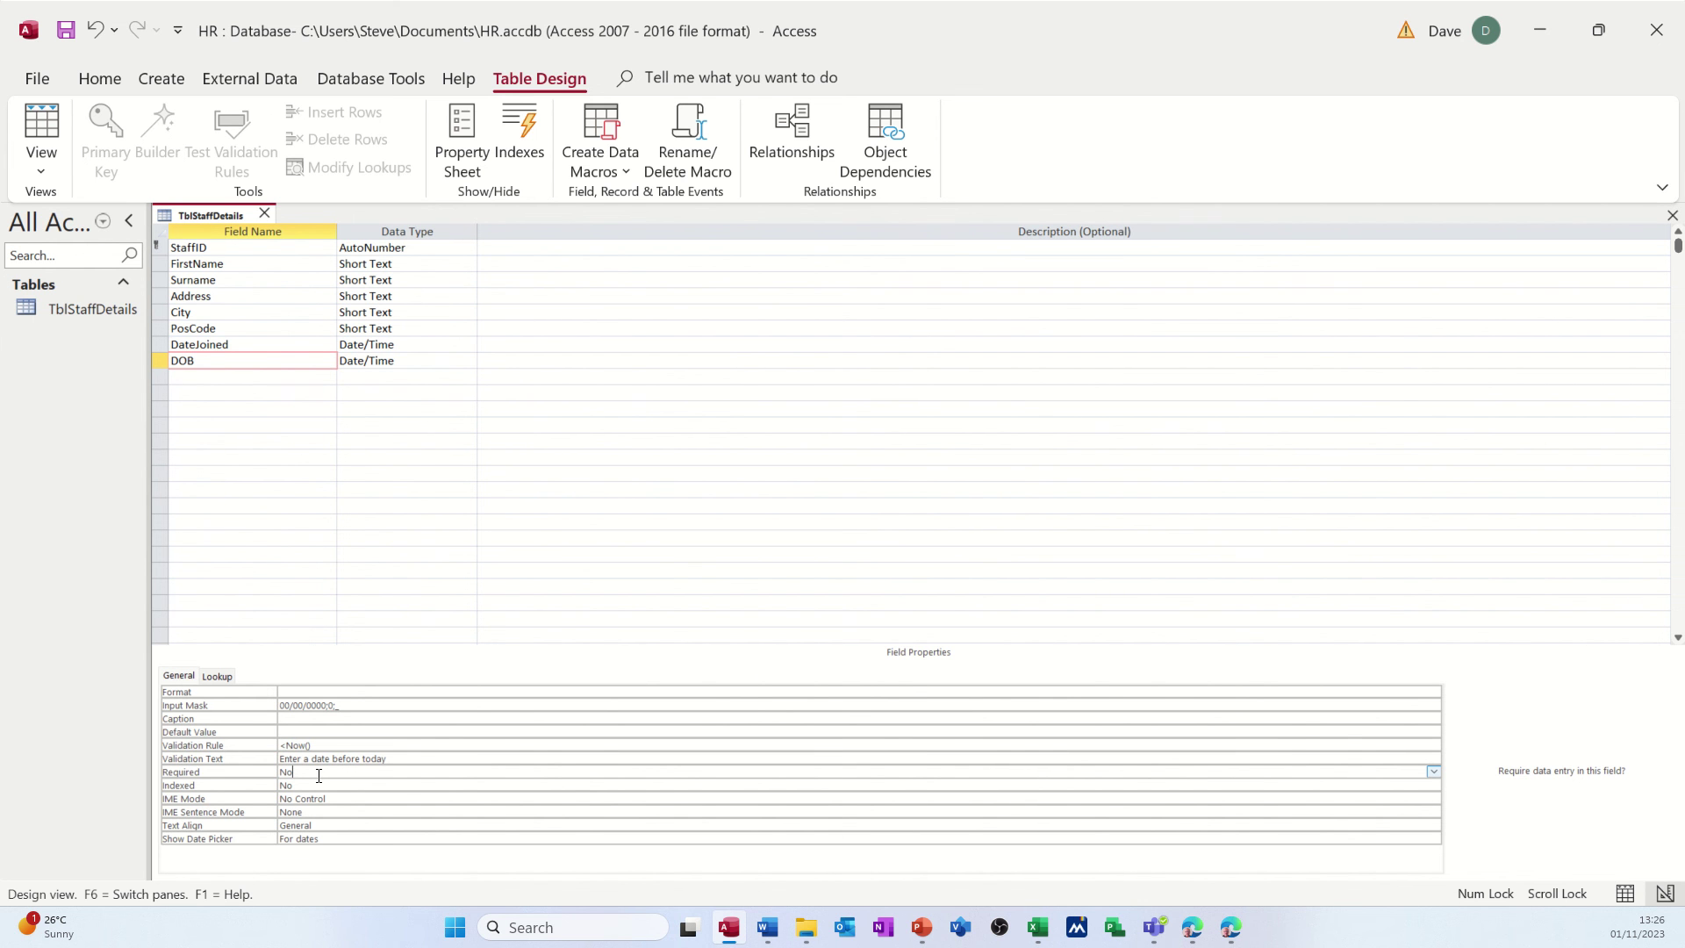
{"action": "left_click", "coordinate": [312, 783]}
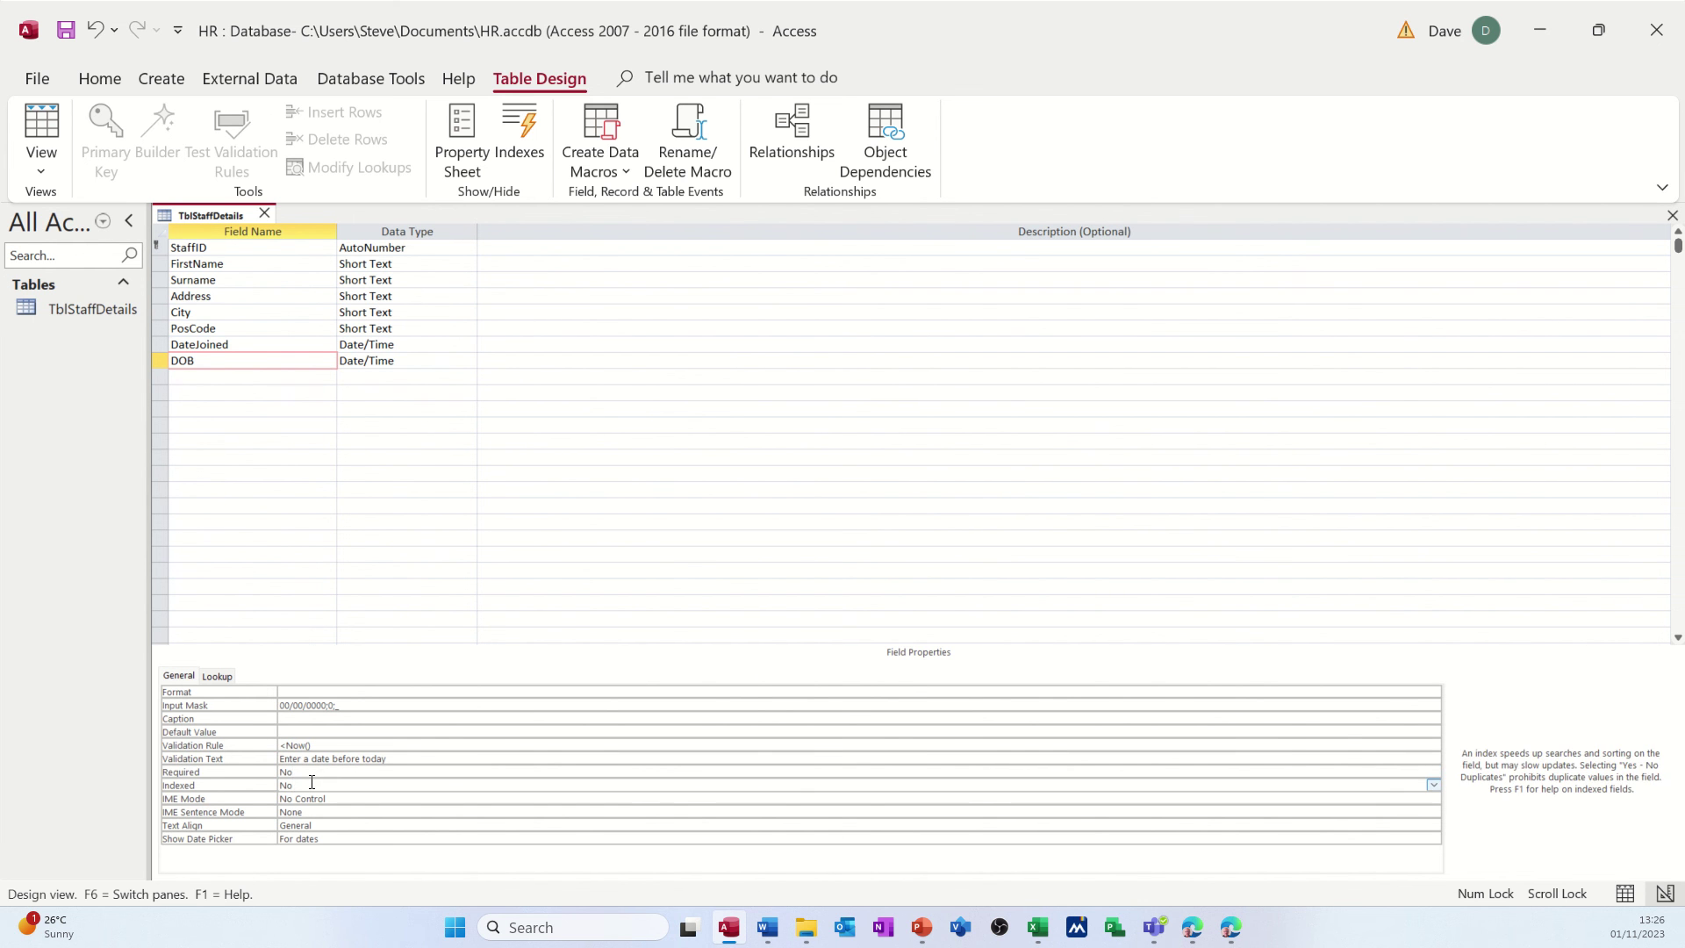
- Review the StaffID, PosCode and DateJoined rows, then show the table's Property Sheet
{"action": "left_click", "coordinate": [242, 247]}
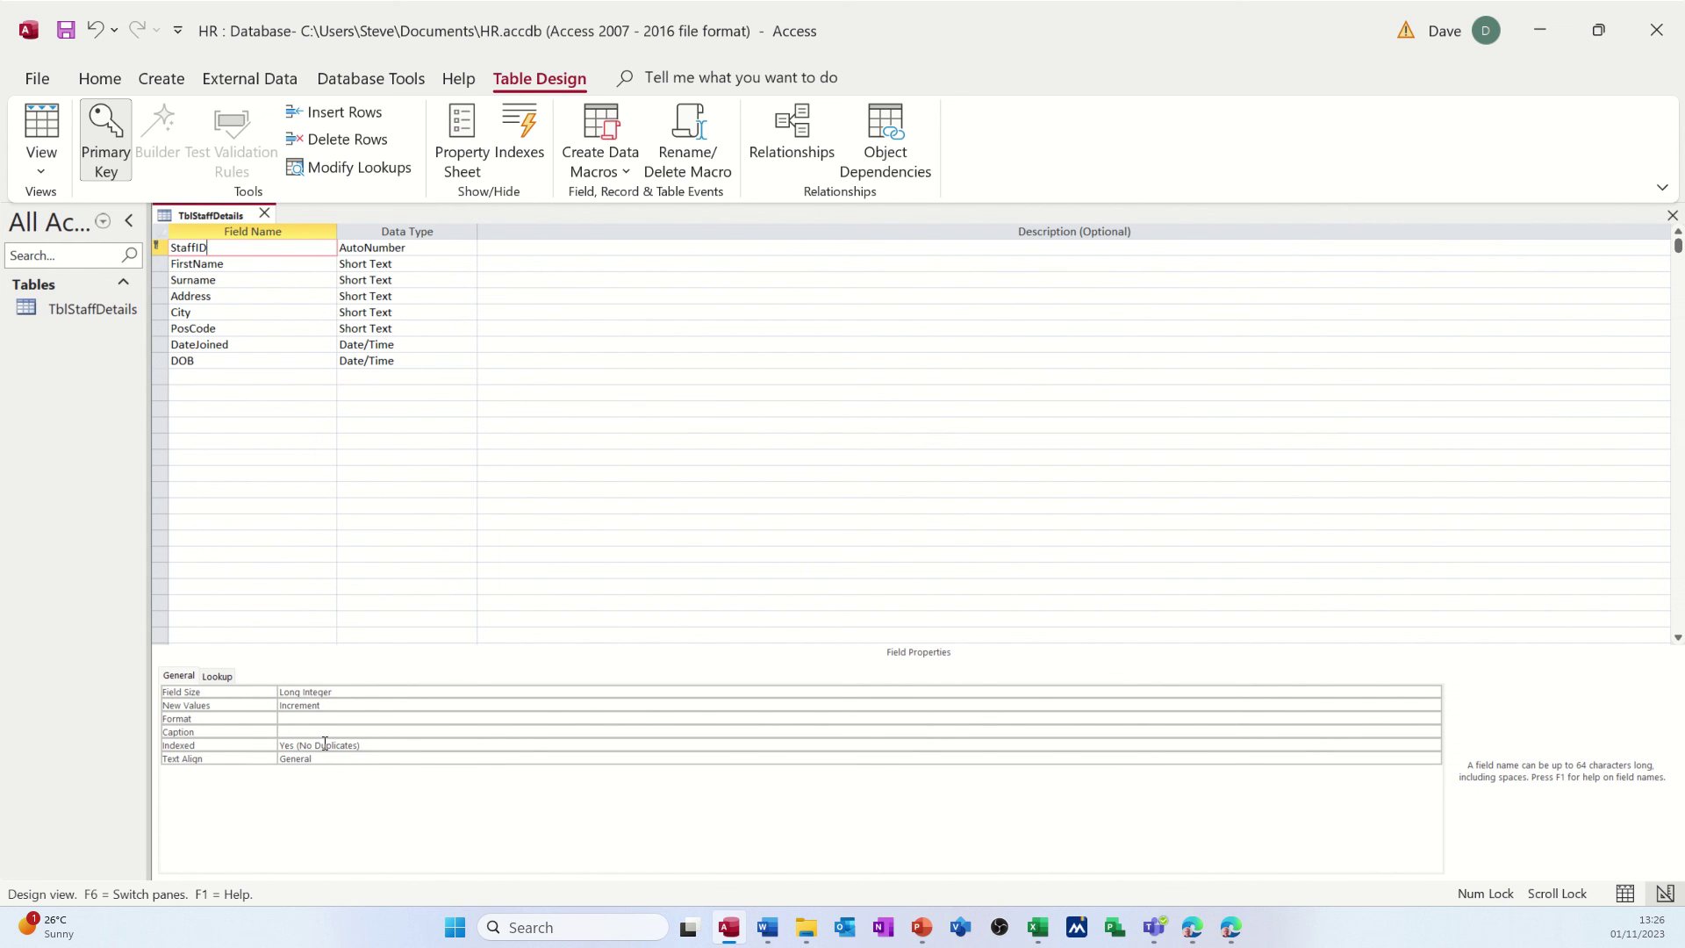
{"action": "left_click", "coordinate": [239, 345]}
{"action": "left_click", "coordinate": [234, 329]}
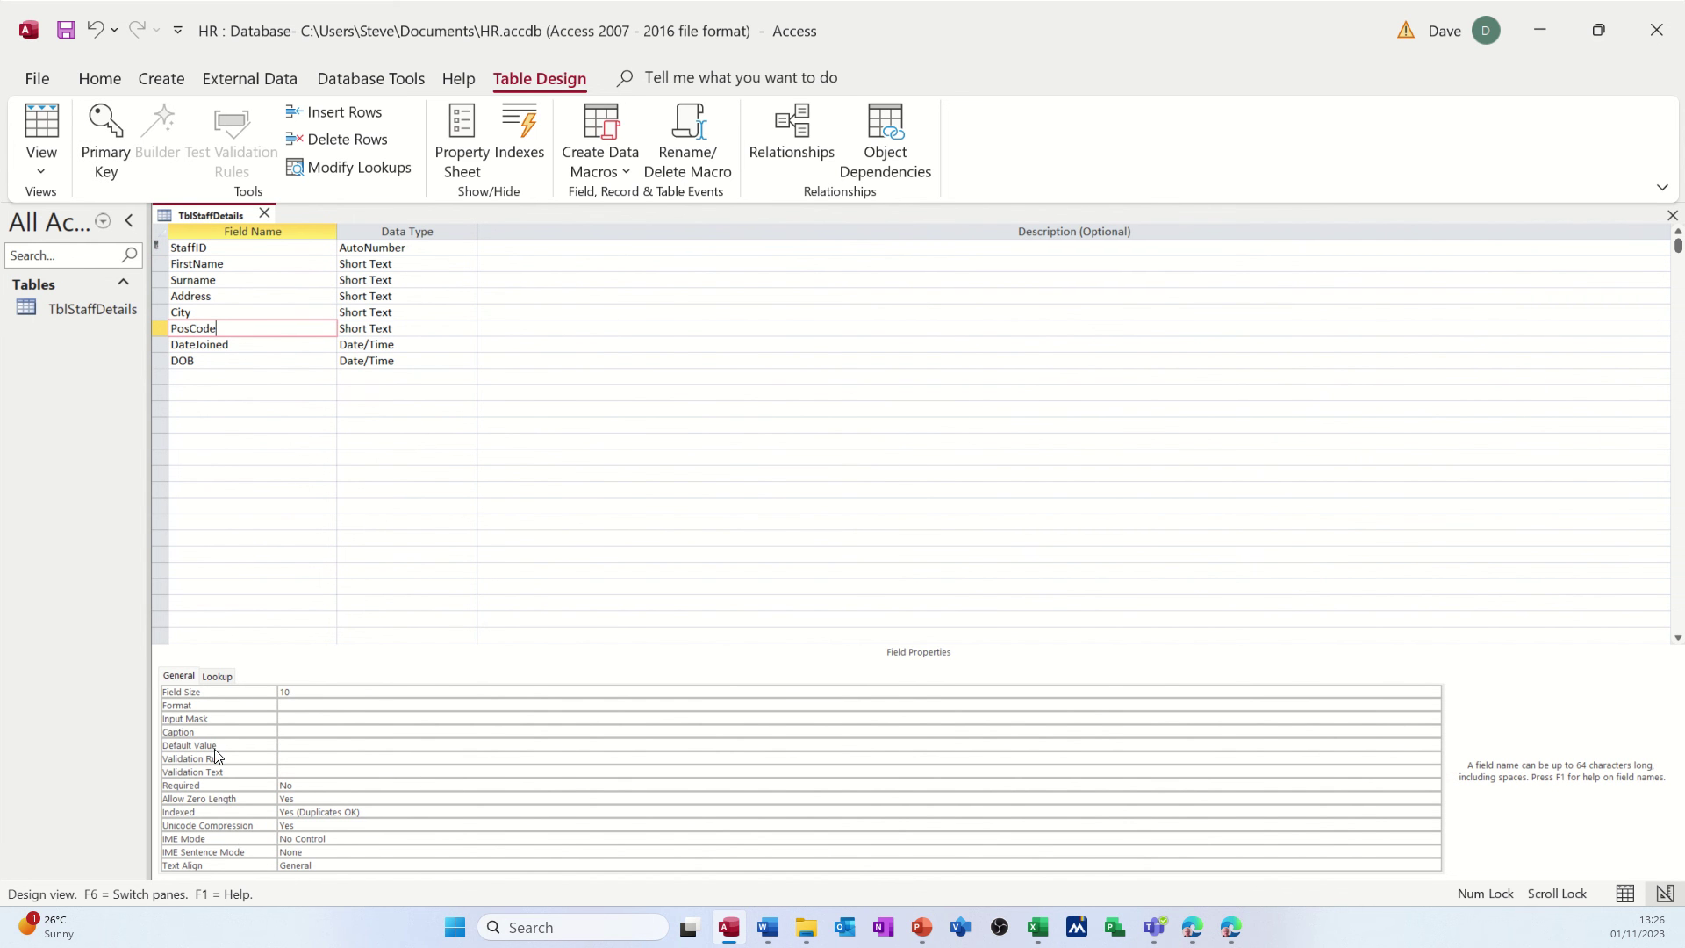
{"action": "left_click", "coordinate": [257, 344]}
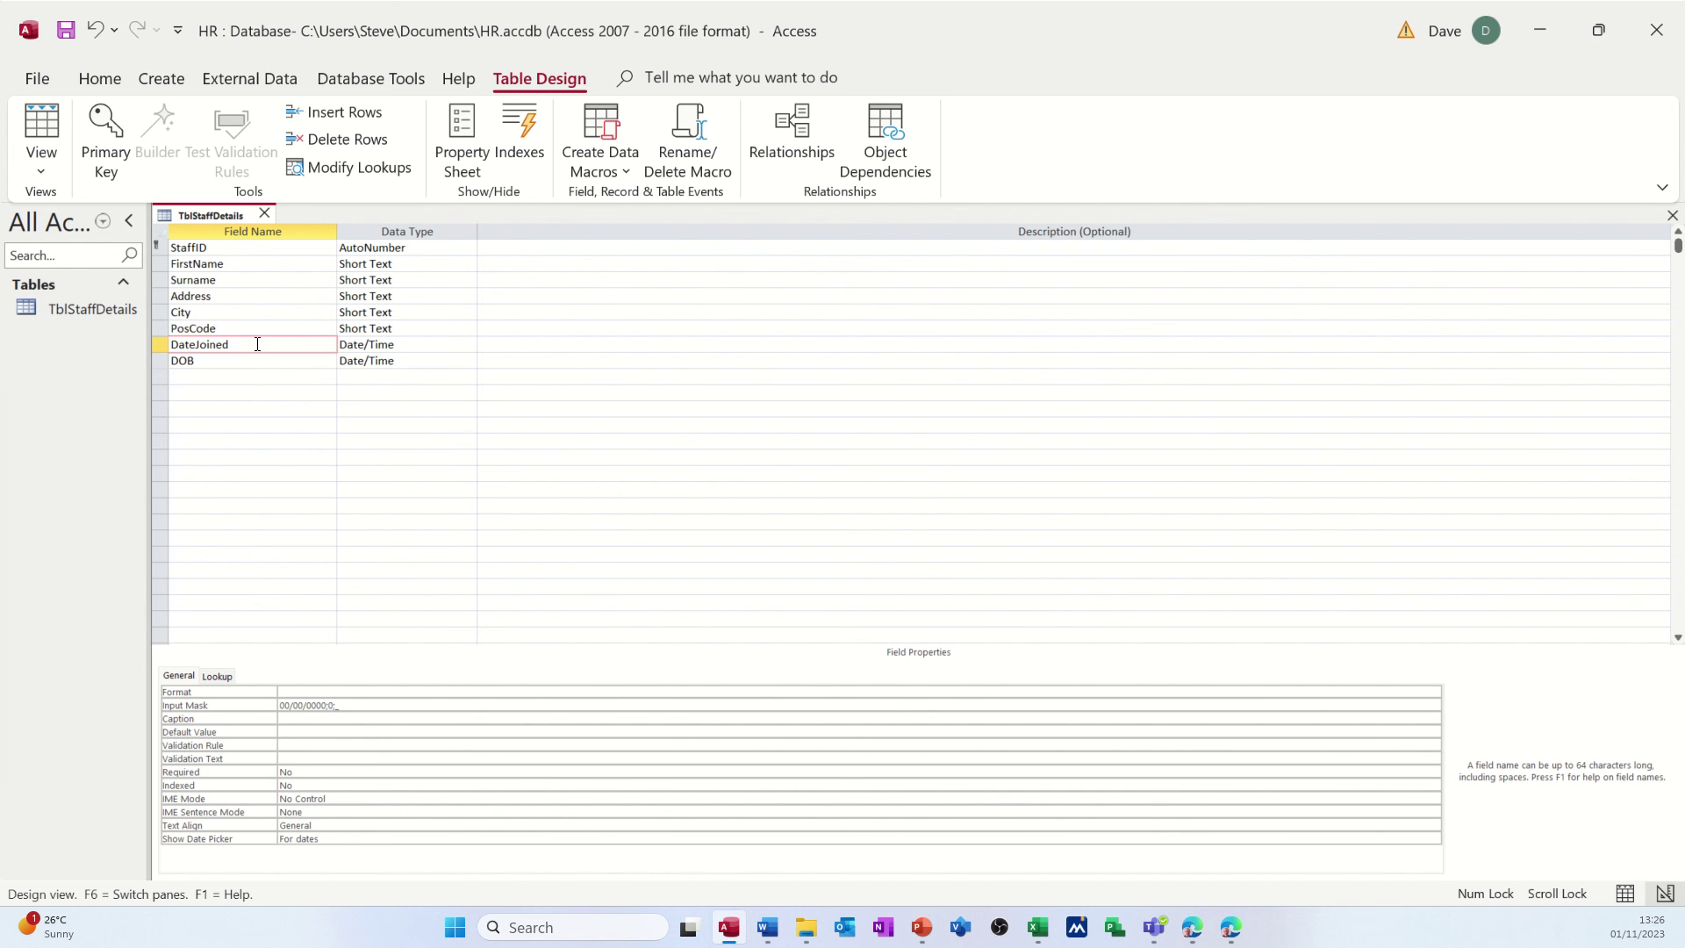
{"action": "left_click", "coordinate": [460, 133]}
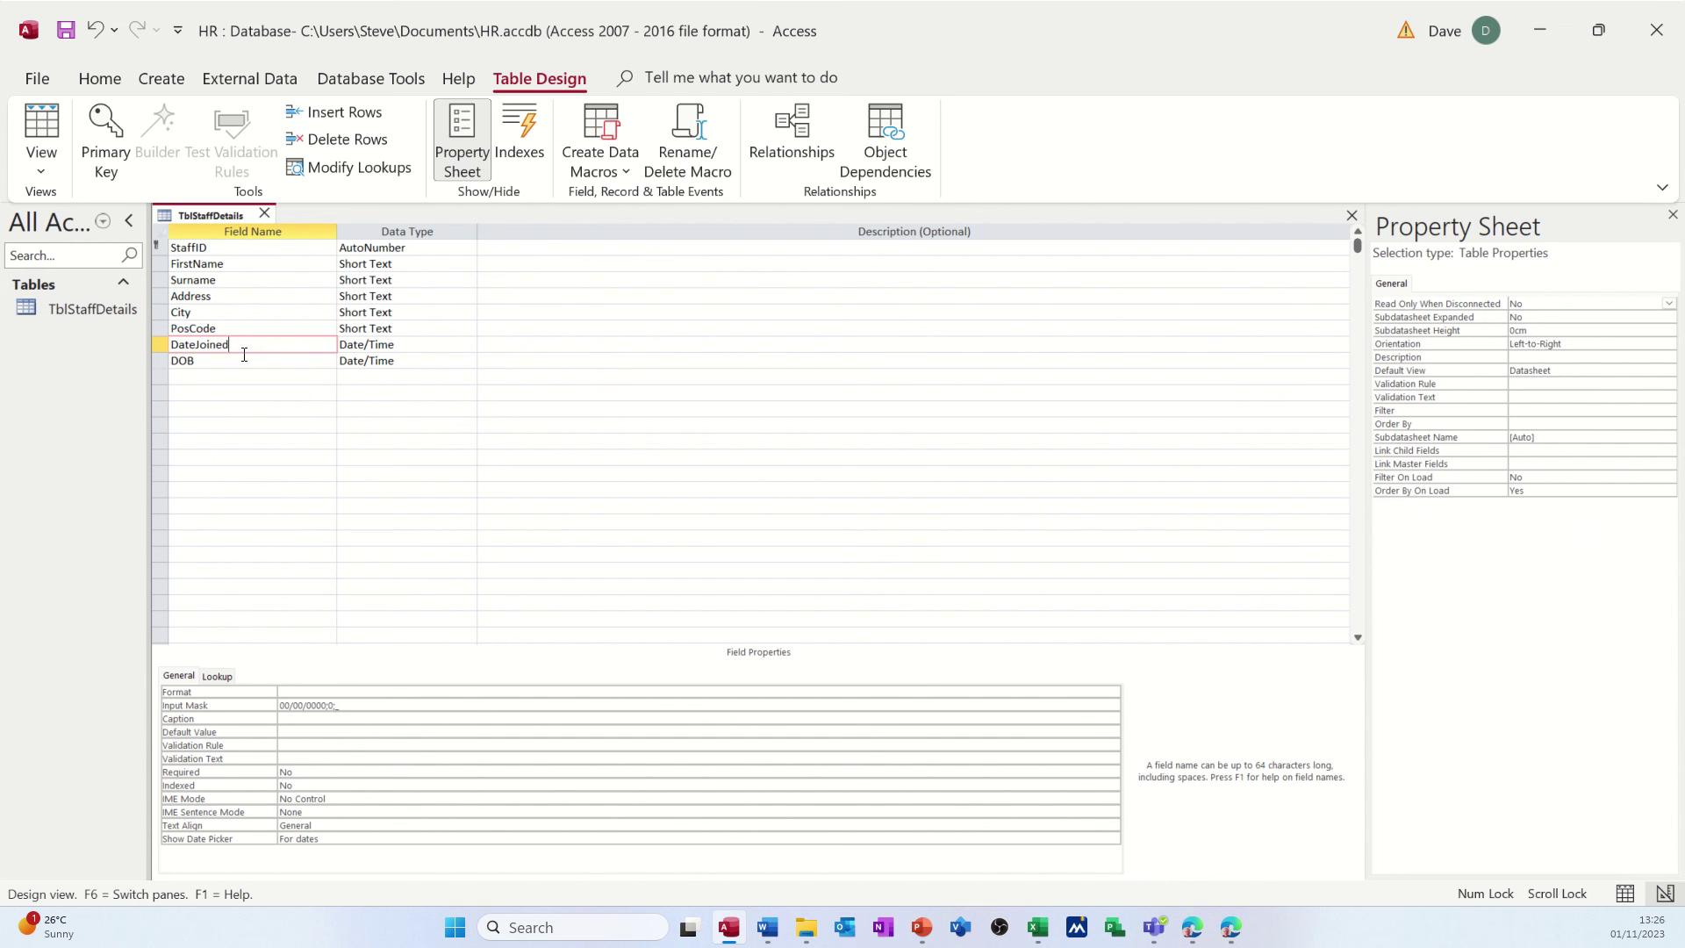
- Set table validation rule [DateJoined]>[DOB] with text 'Enter a date after the DOB'
{"action": "left_click", "coordinate": [1518, 387]}
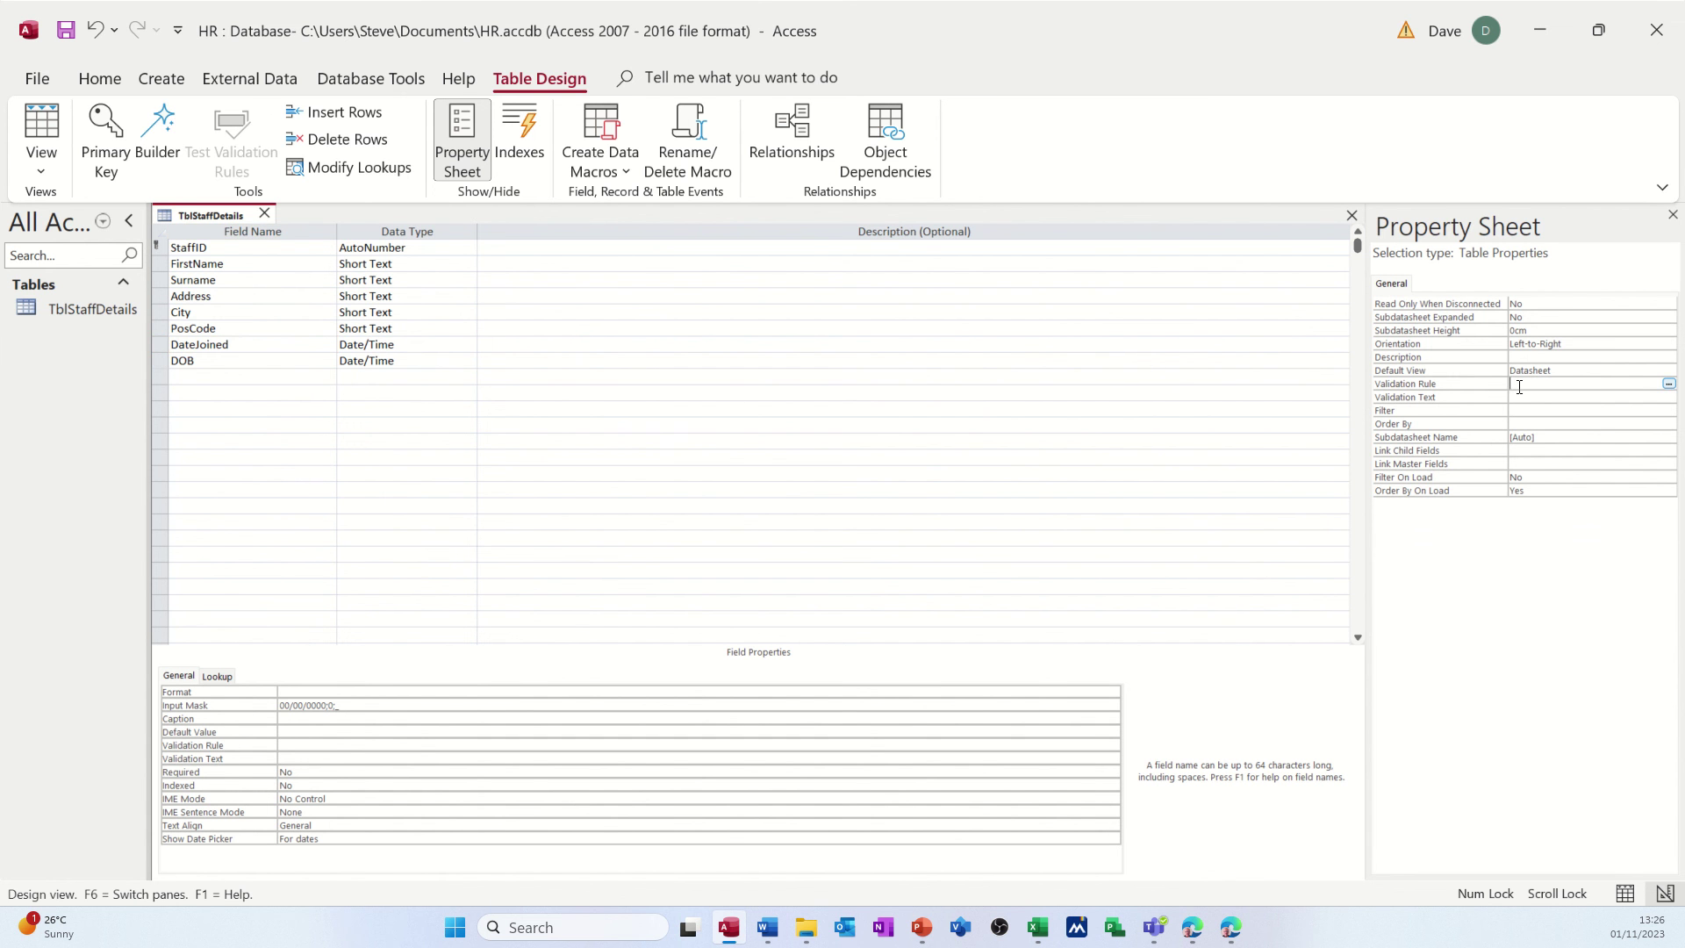
{"action": "left_click", "coordinate": [1668, 384]}
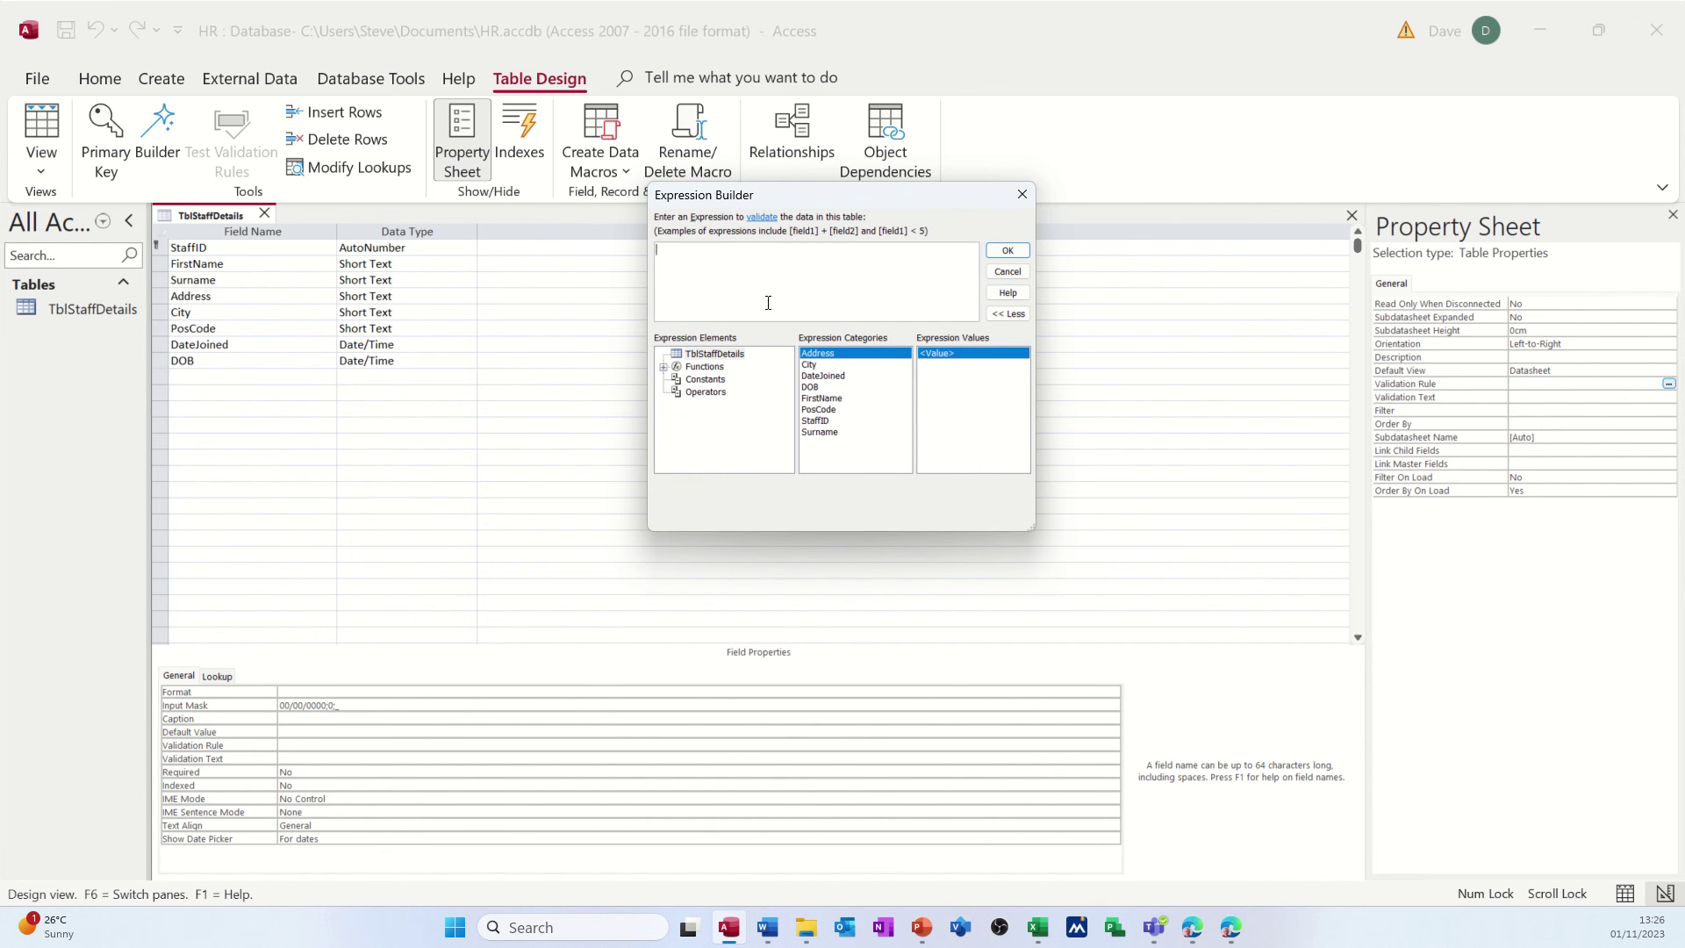
{"action": "double_click", "coordinate": [840, 376]}
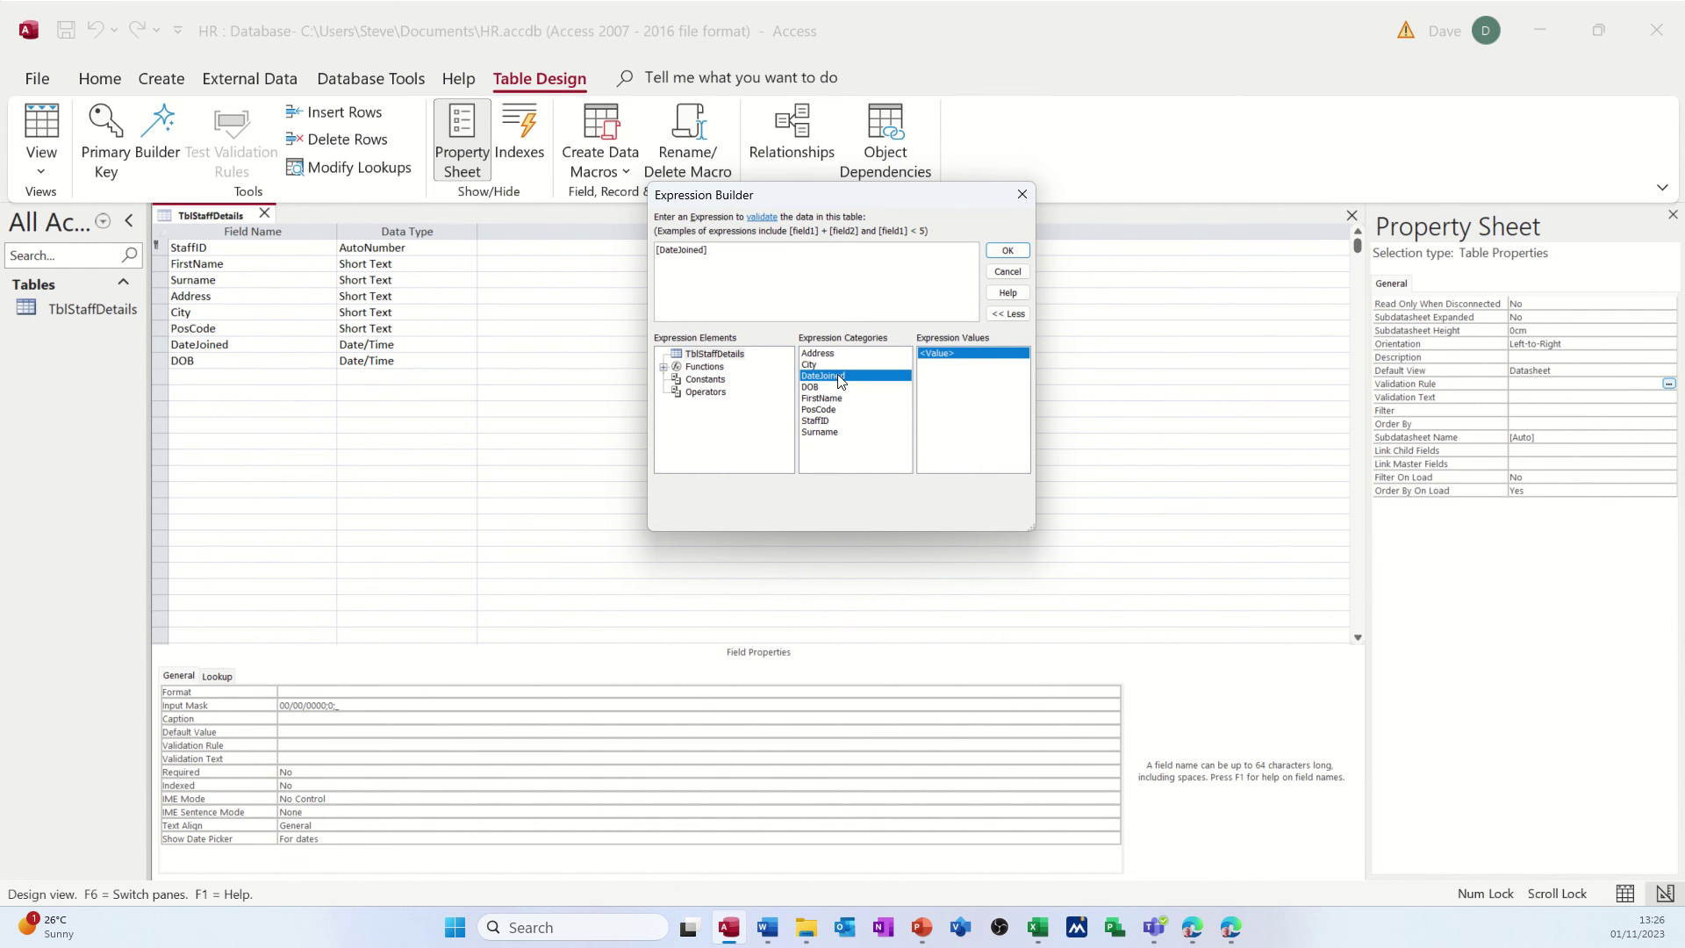
{"action": "type", "text": ">"}
{"action": "double_click", "coordinate": [828, 387]}
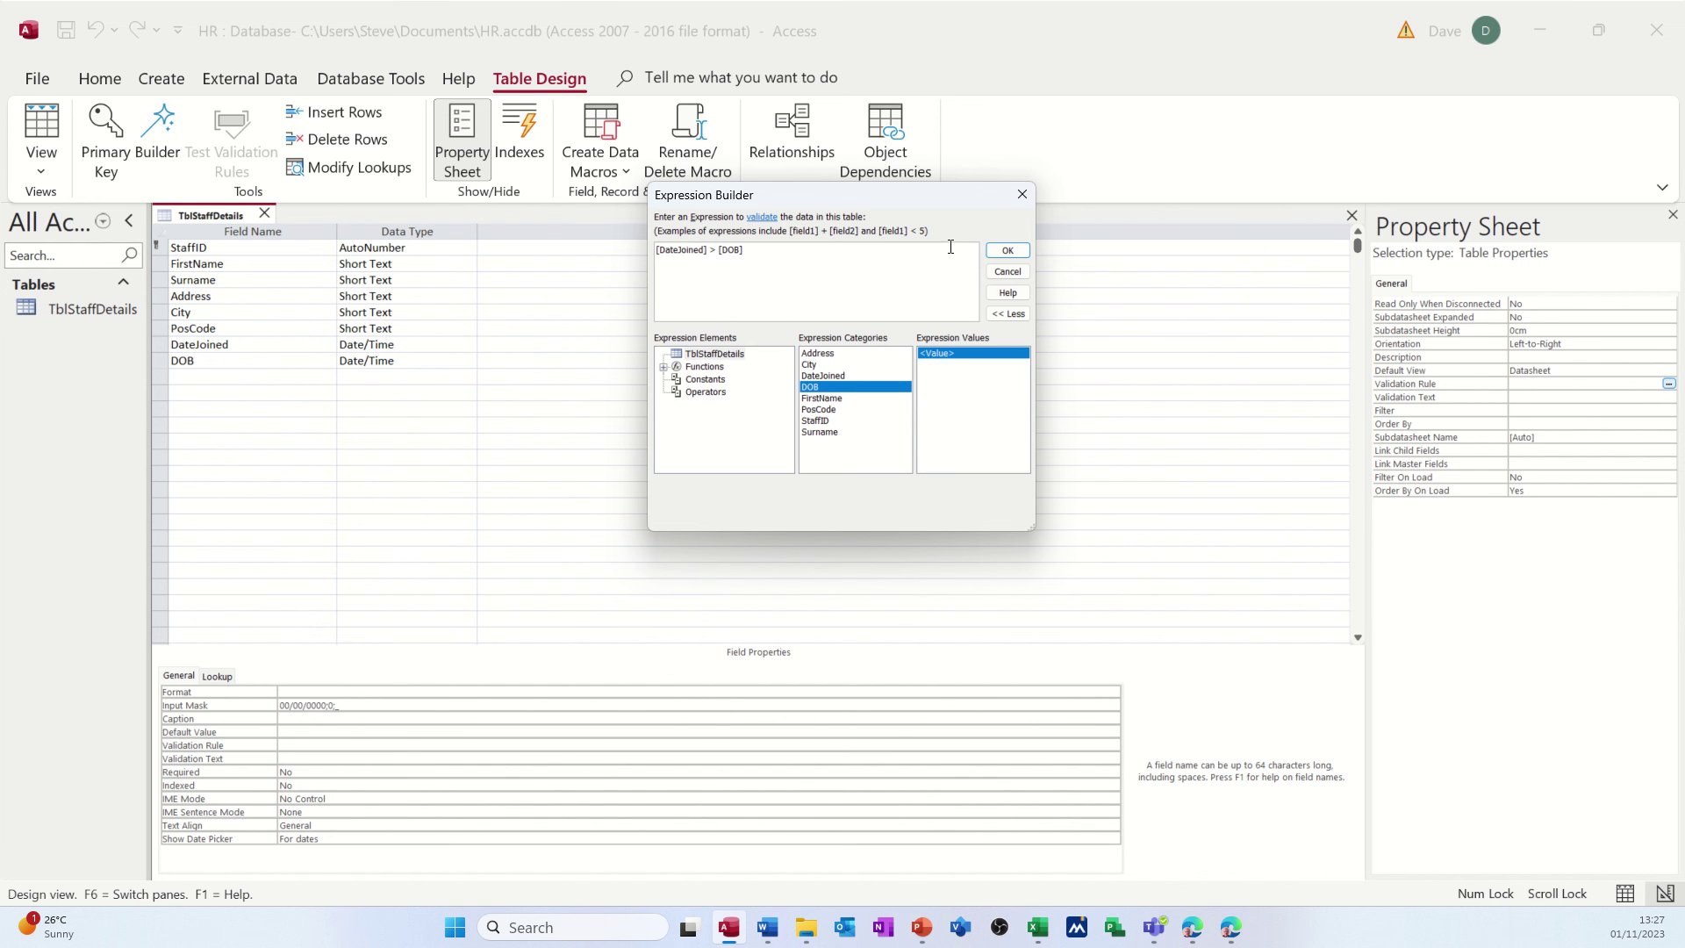
{"action": "left_click", "coordinate": [1006, 251]}
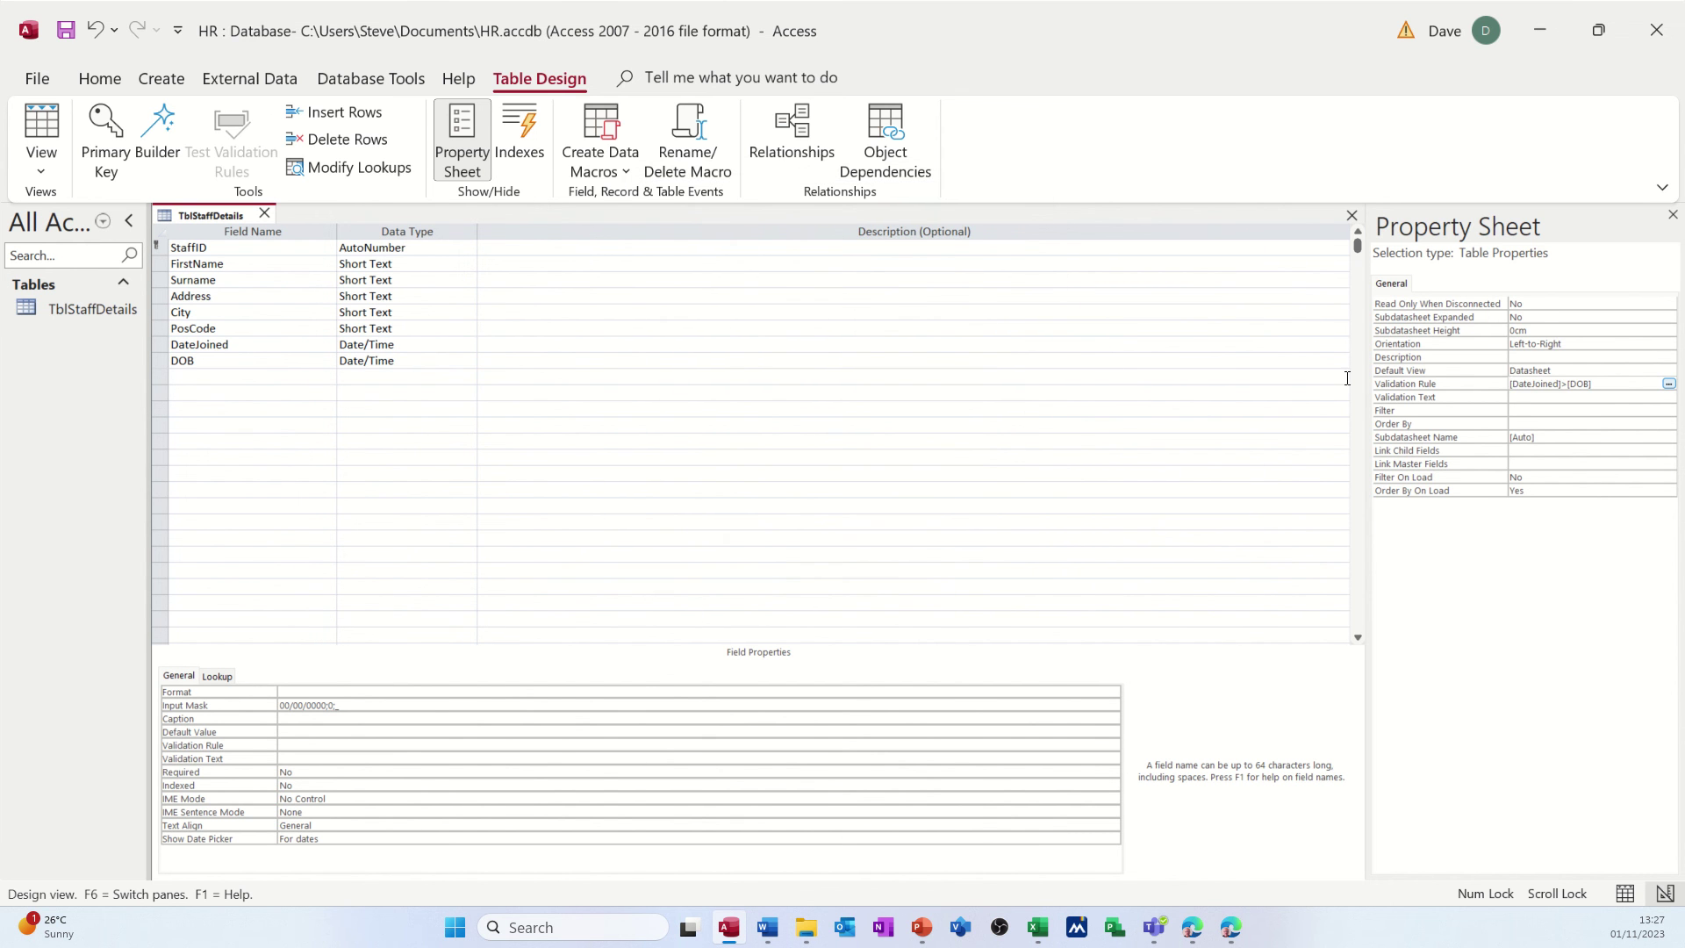
{"action": "left_click", "coordinate": [1529, 398]}
{"action": "type", "text": "Enter a date after the DOB"}
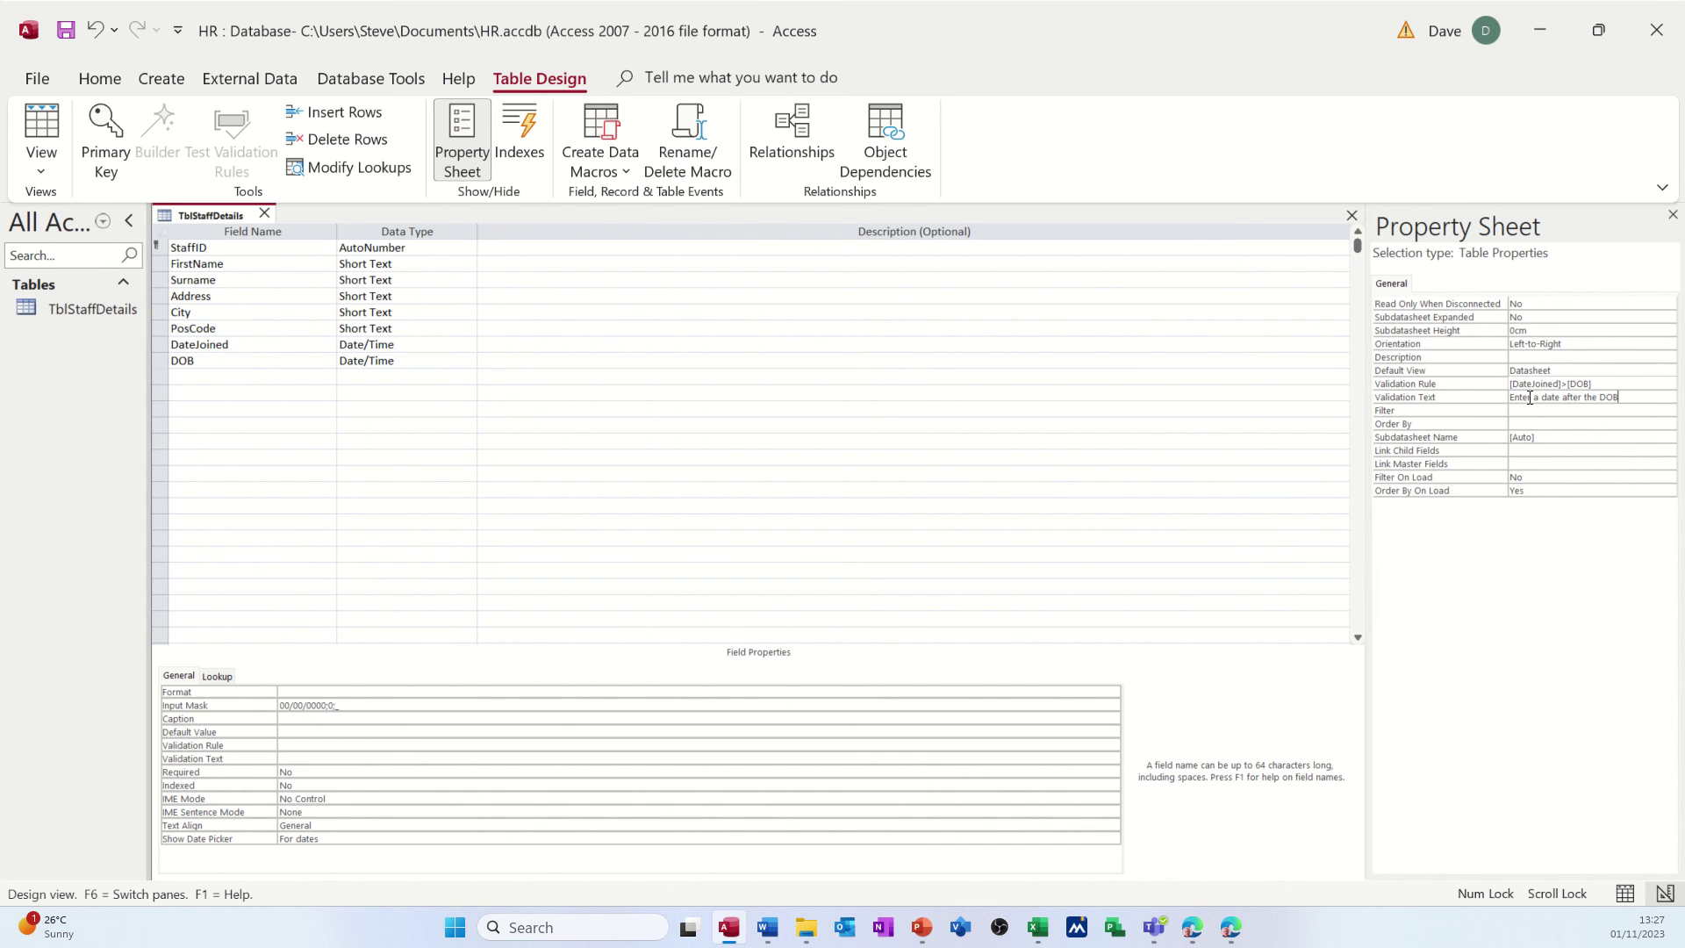
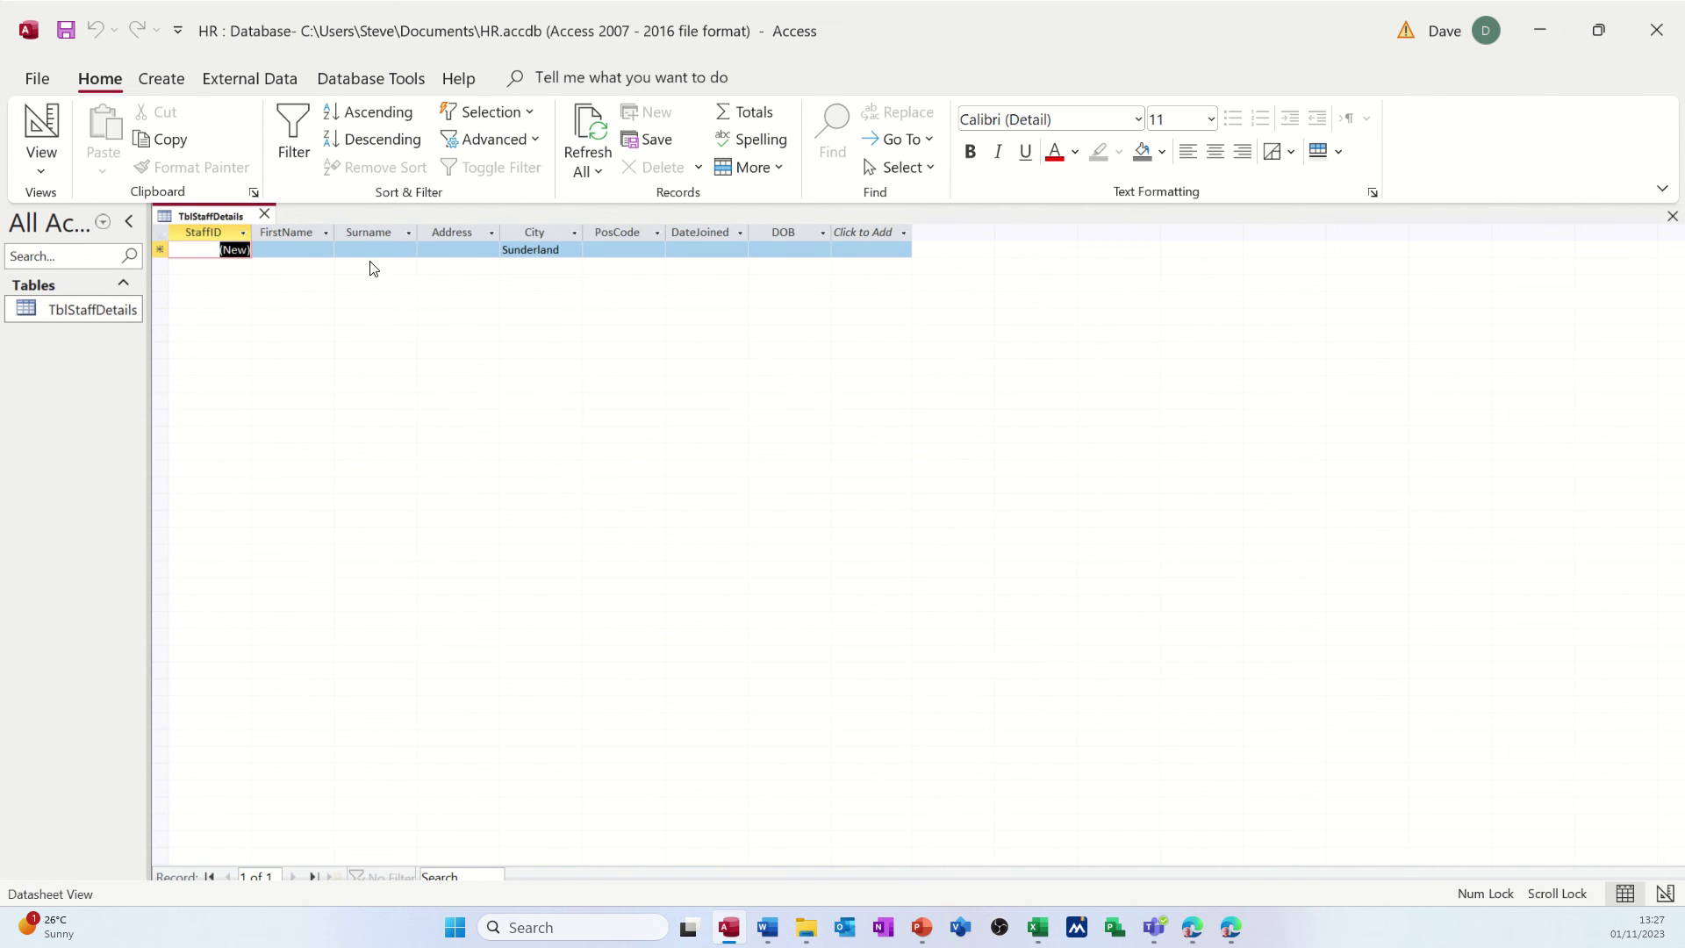
- Enter the staff member's first name, surname and street address in the first record
{"action": "left_click", "coordinate": [294, 249]}
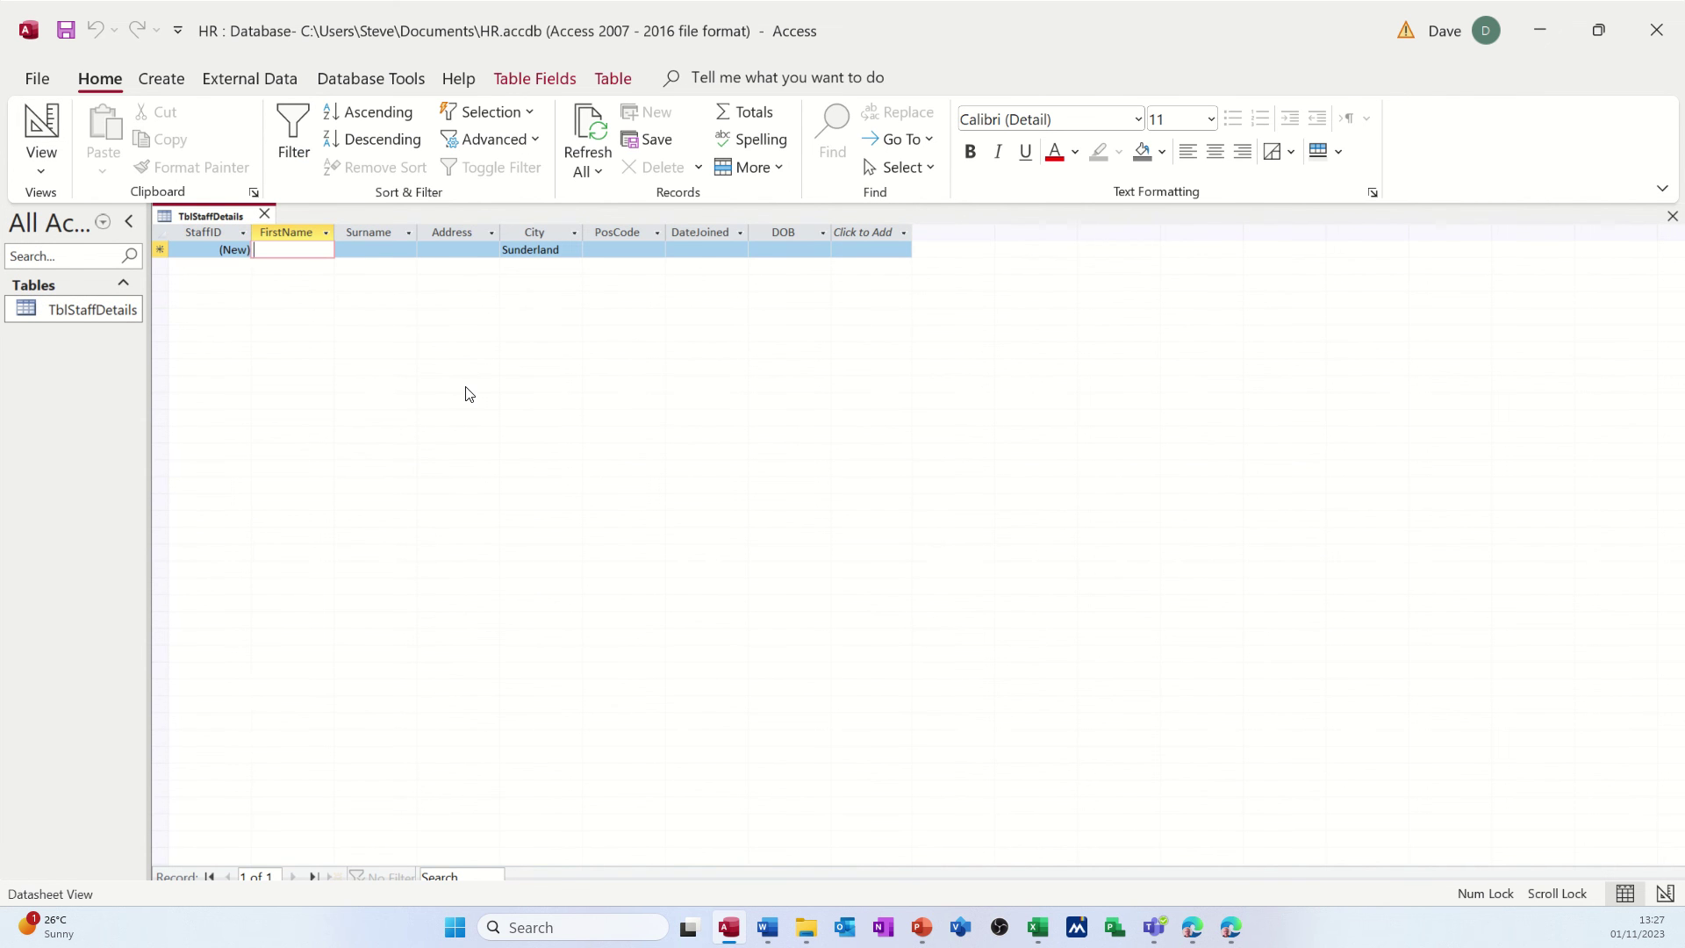
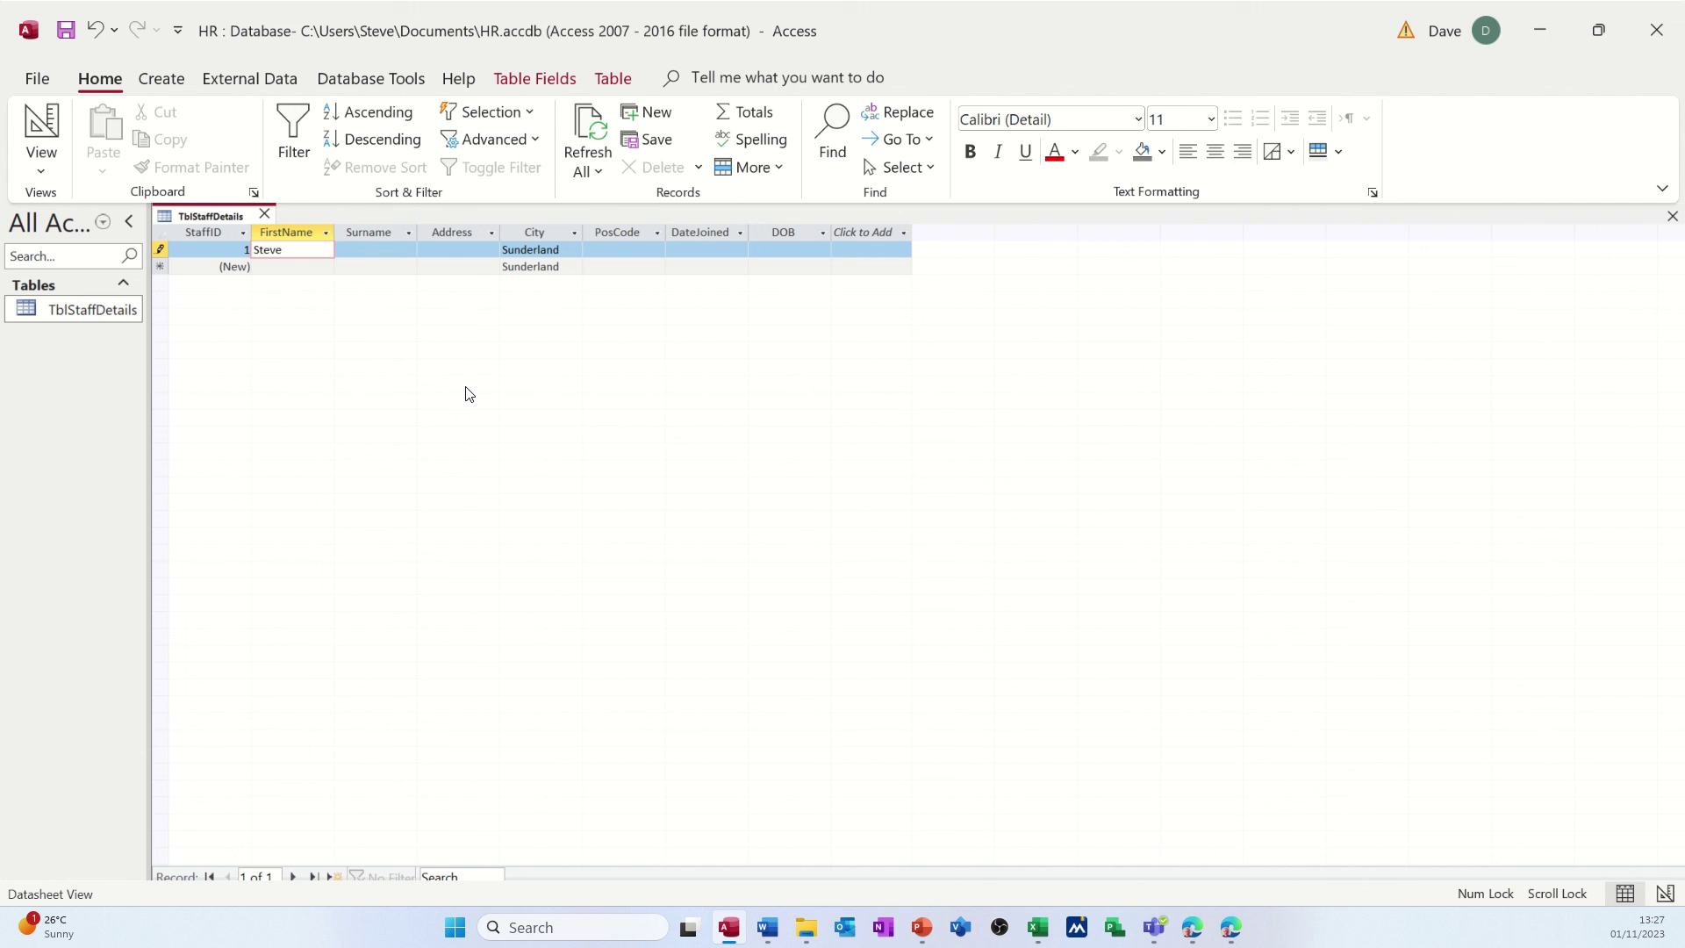
{"action": "key", "text": "Tab"}
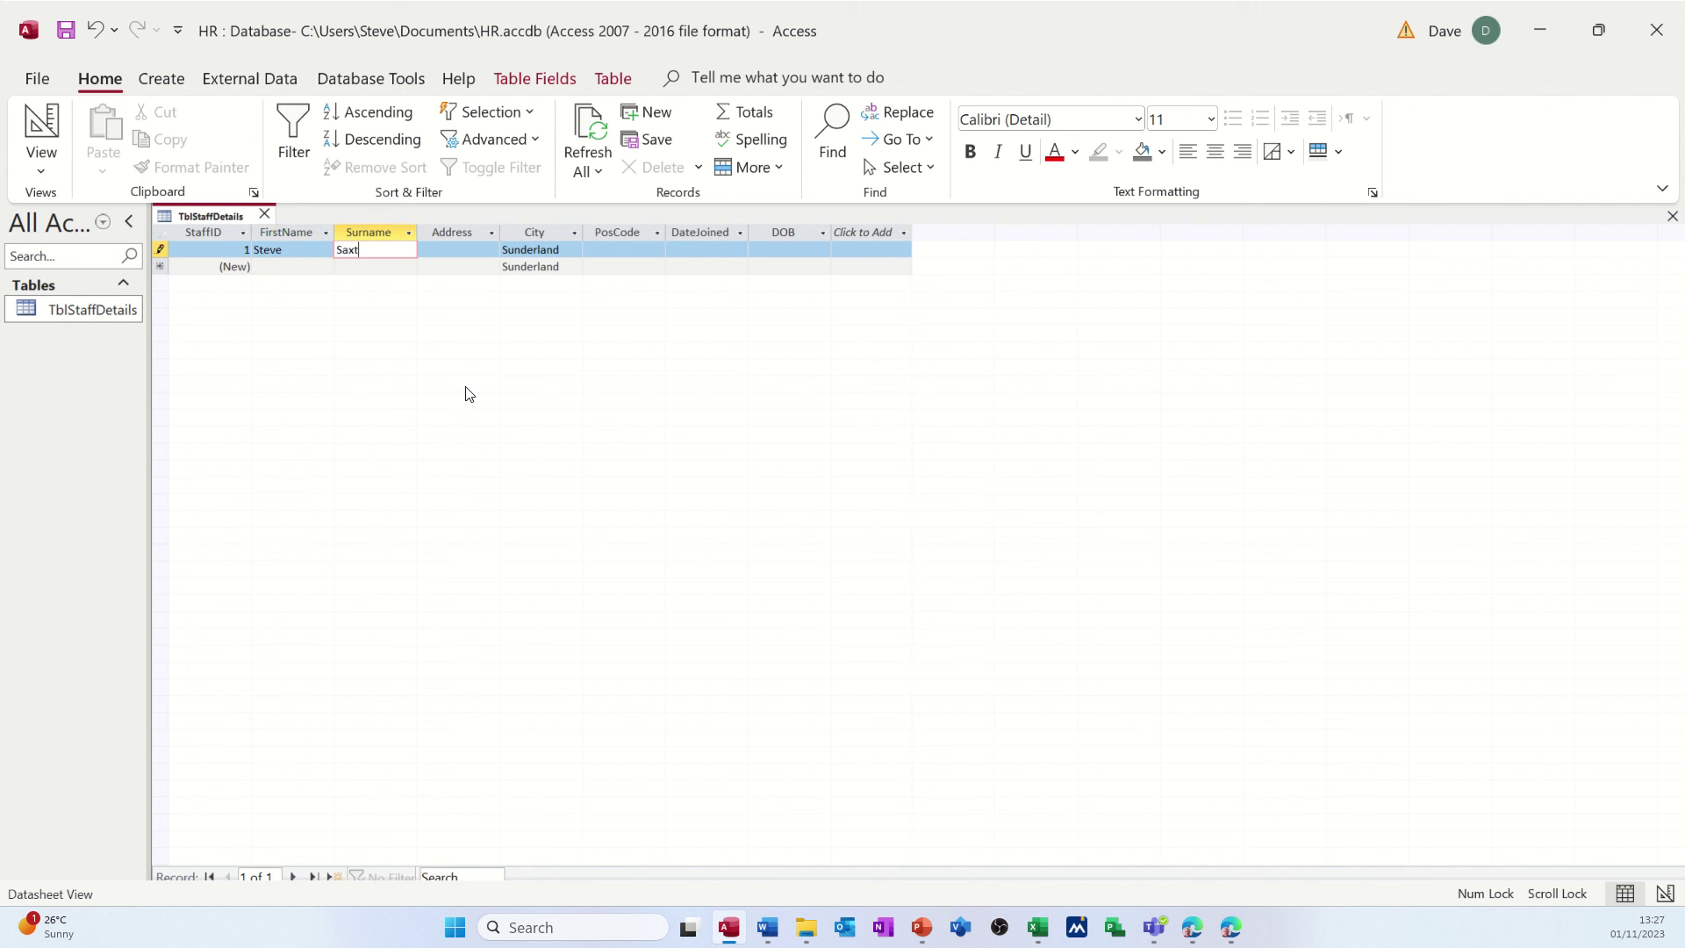
{"action": "key", "text": "Tab"}
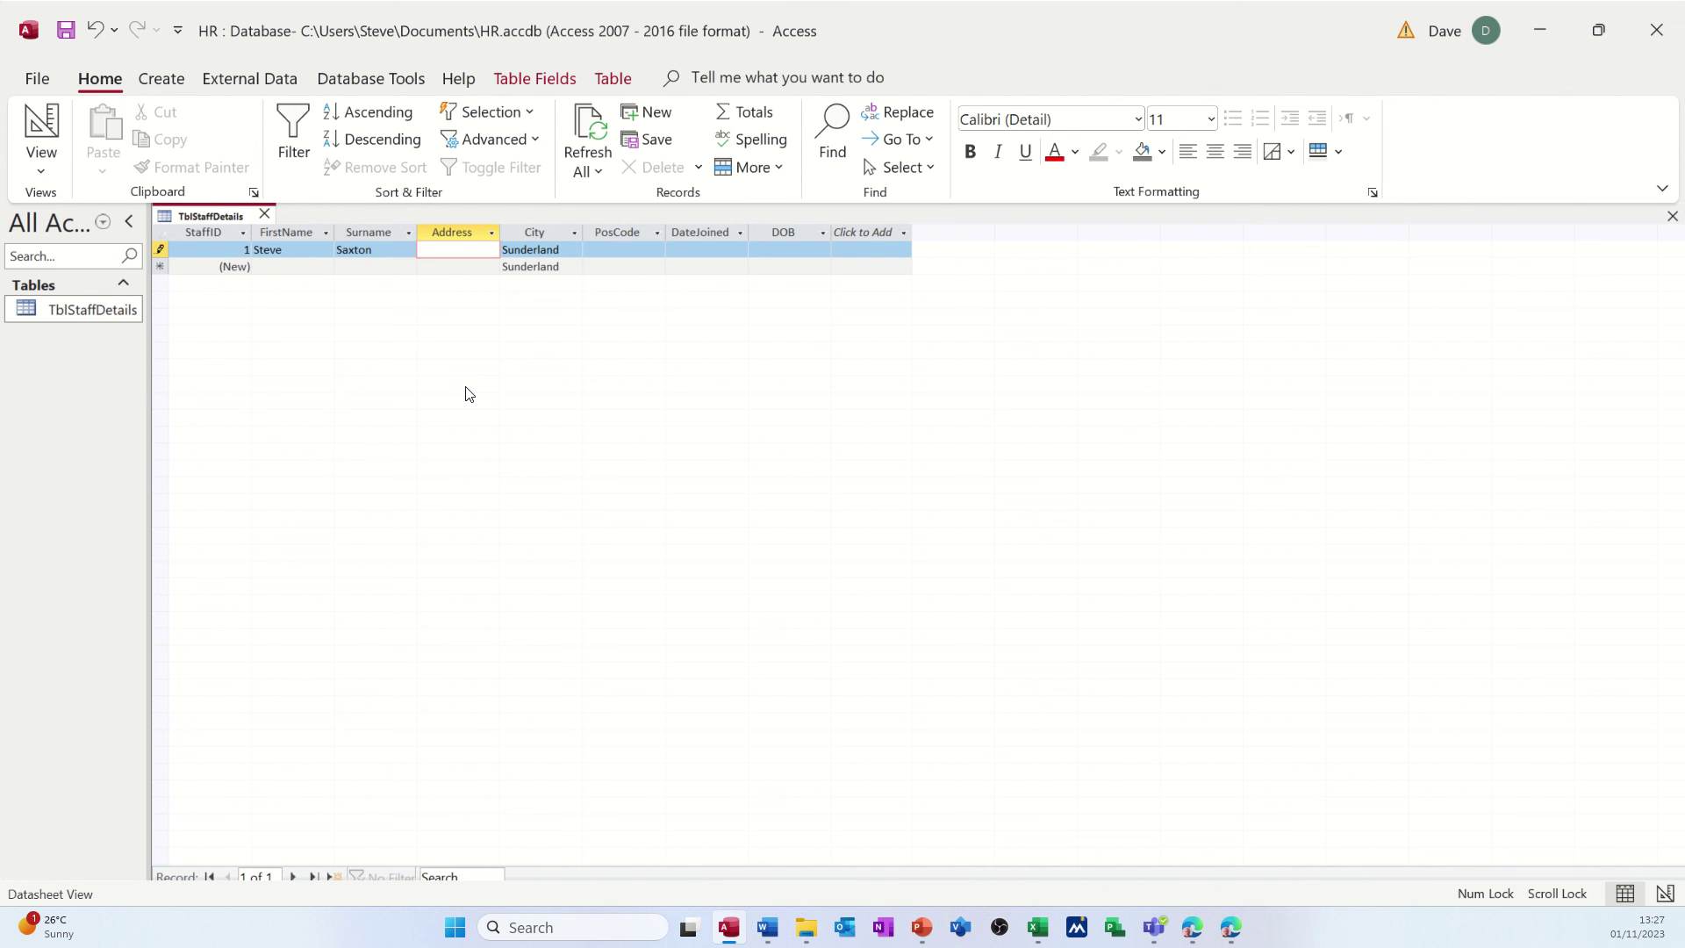
{"action": "left_click", "coordinate": [565, 254]}
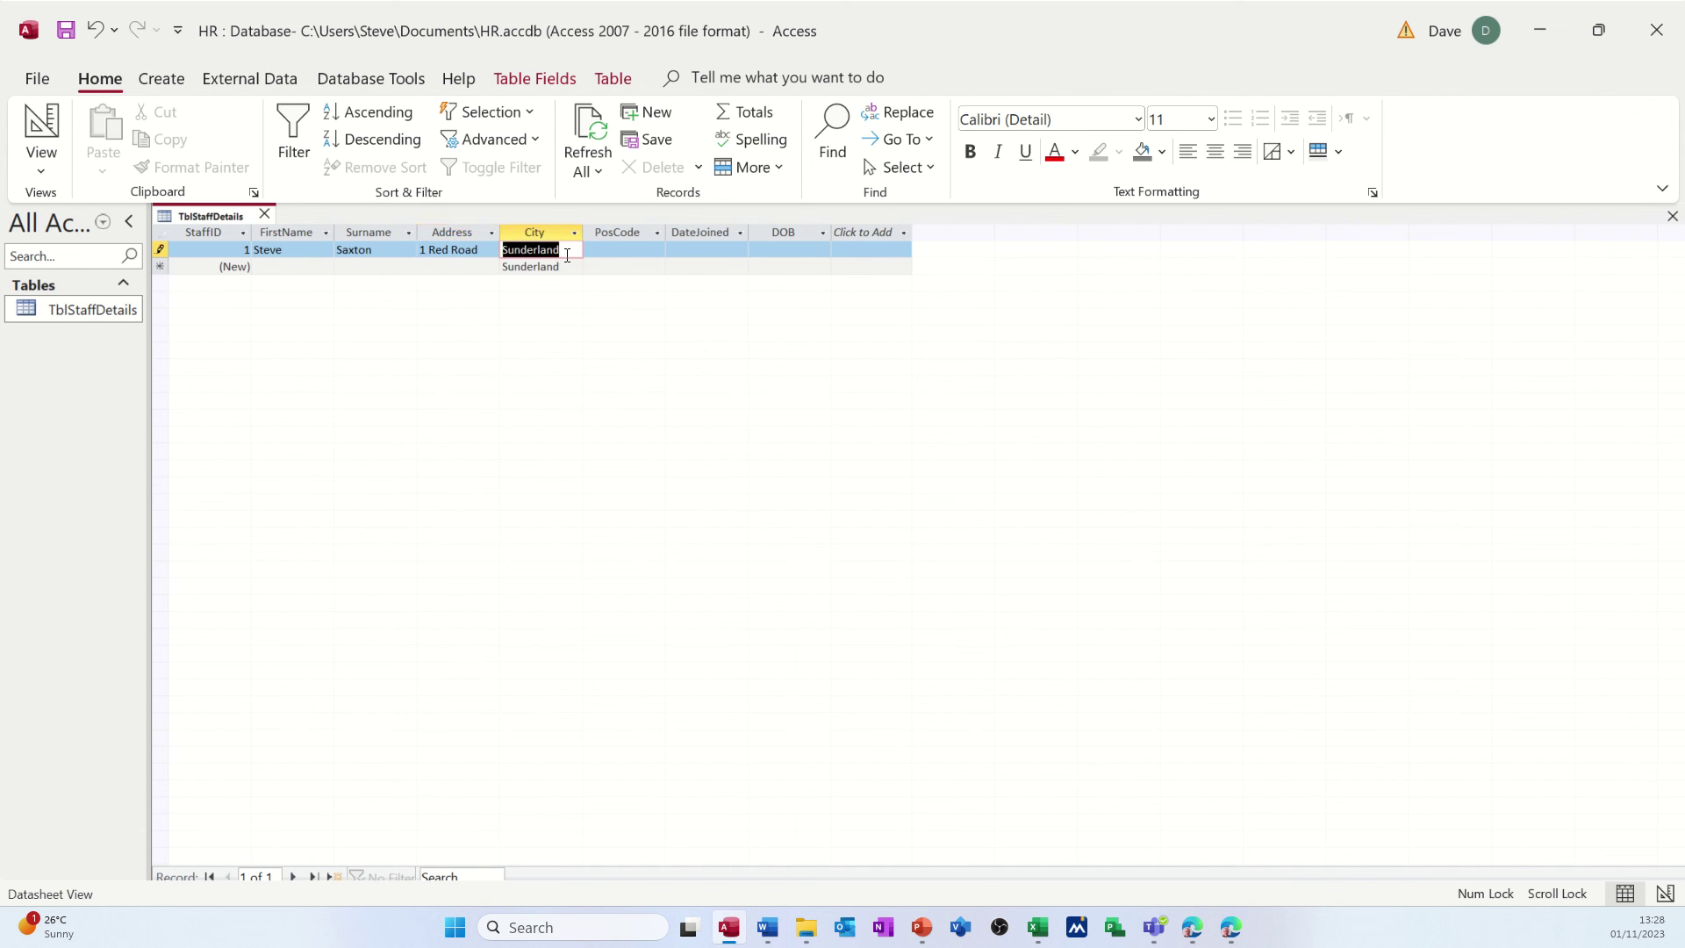
{"action": "type", "text": "Leeds"}
{"action": "key", "text": "Tab"}
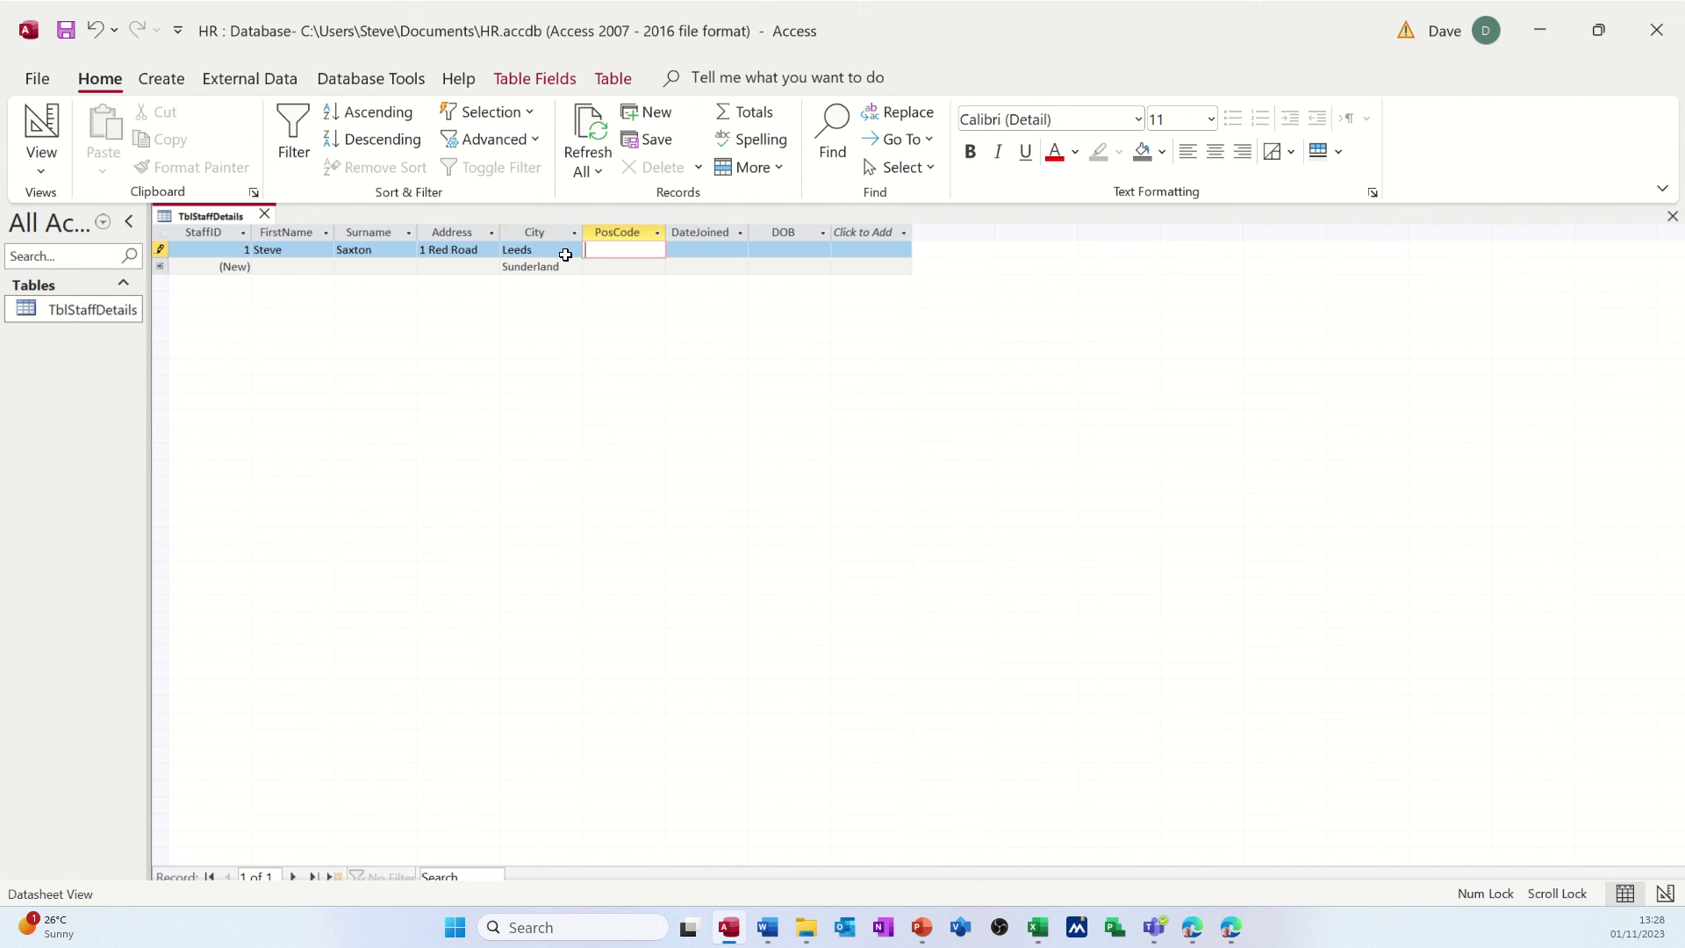
{"action": "type", "text": "LS1 1RD"}
{"action": "key", "text": "Tab"}
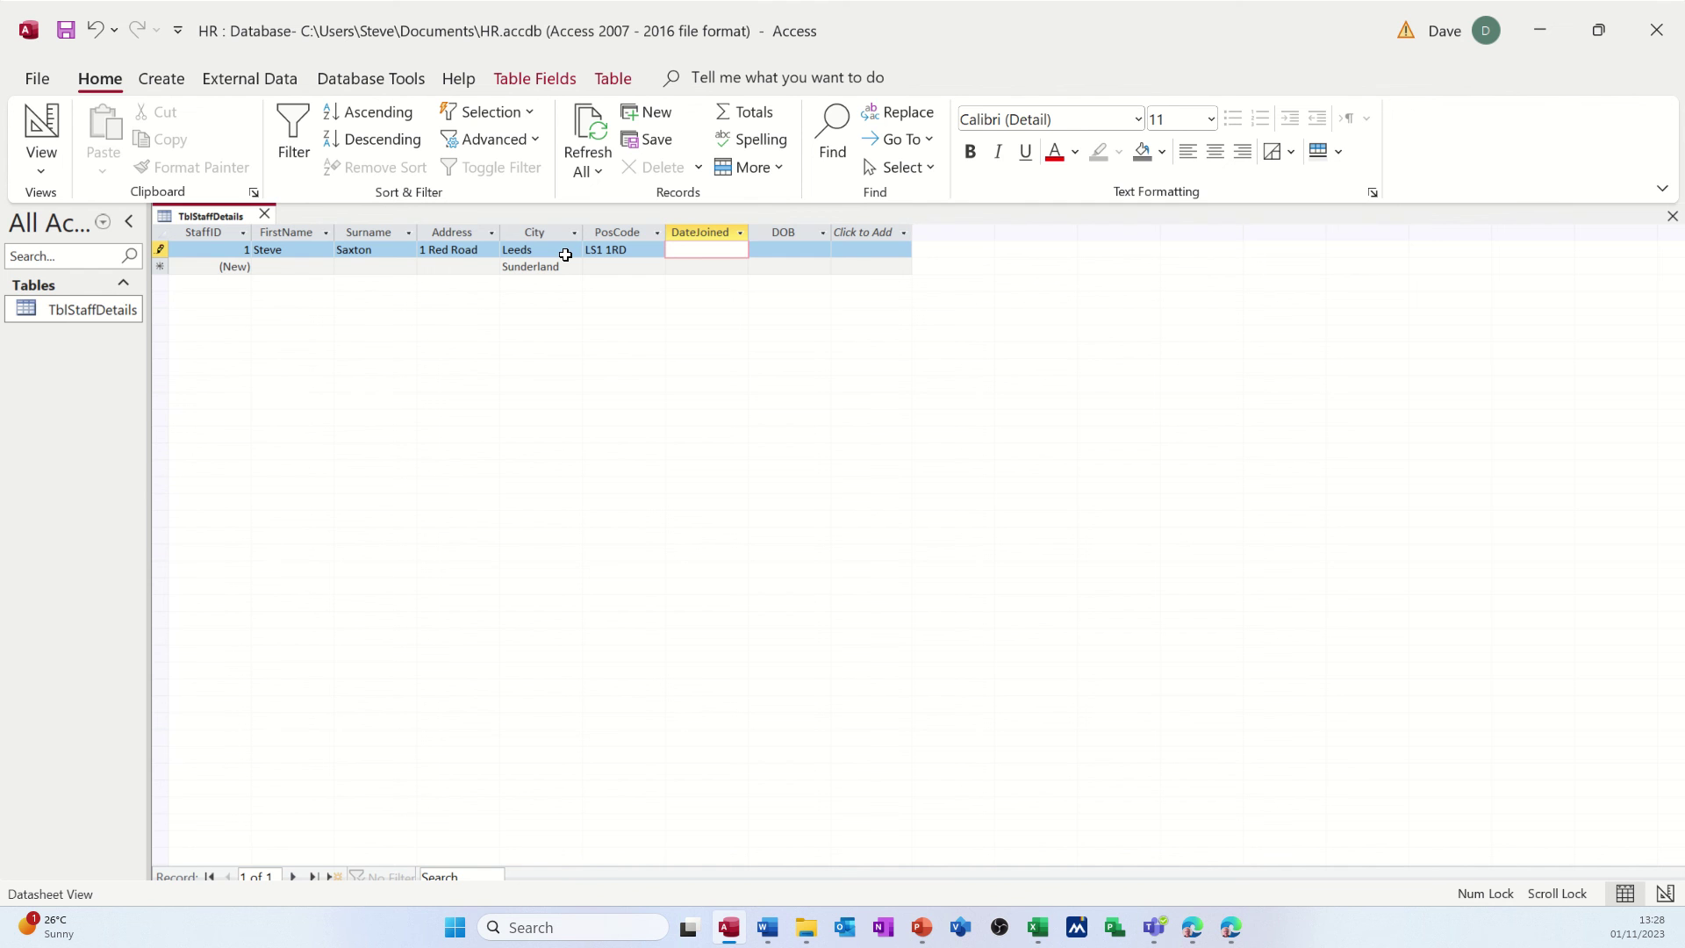
{"action": "key", "text": "ctrl+semicolon"}
{"action": "key", "text": "Tab"}
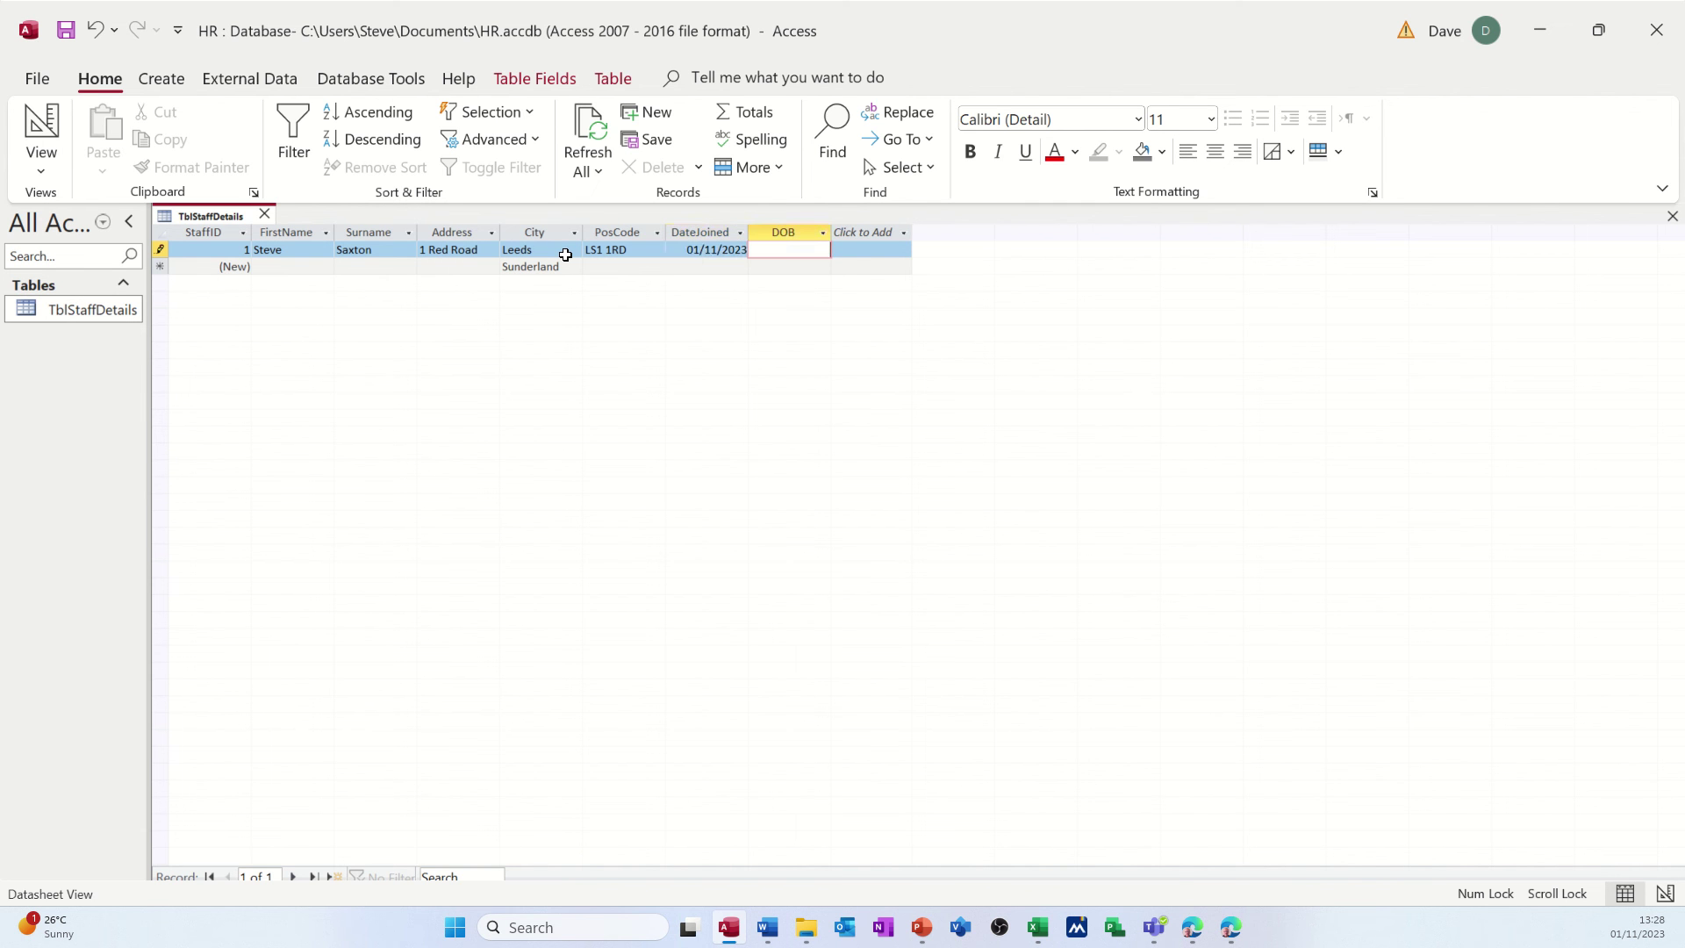
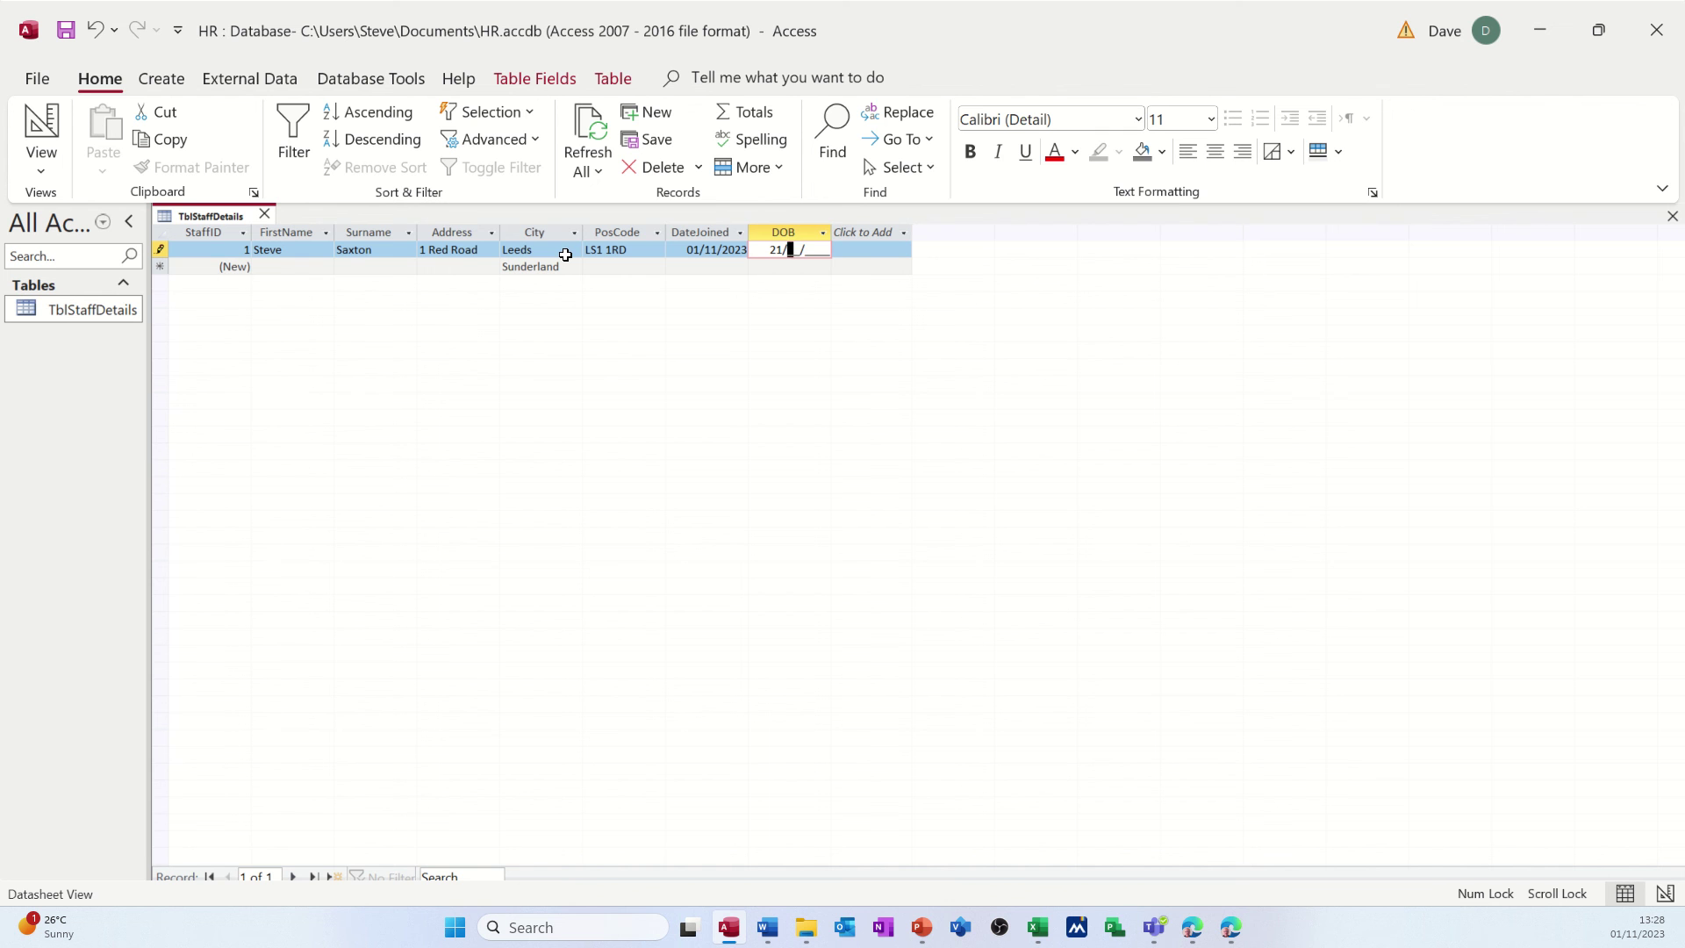
- Save the completed first record, try entering a value in the new row's AutoNumber StaffID, then switch to PowerPoint
{"action": "key", "text": "Return"}
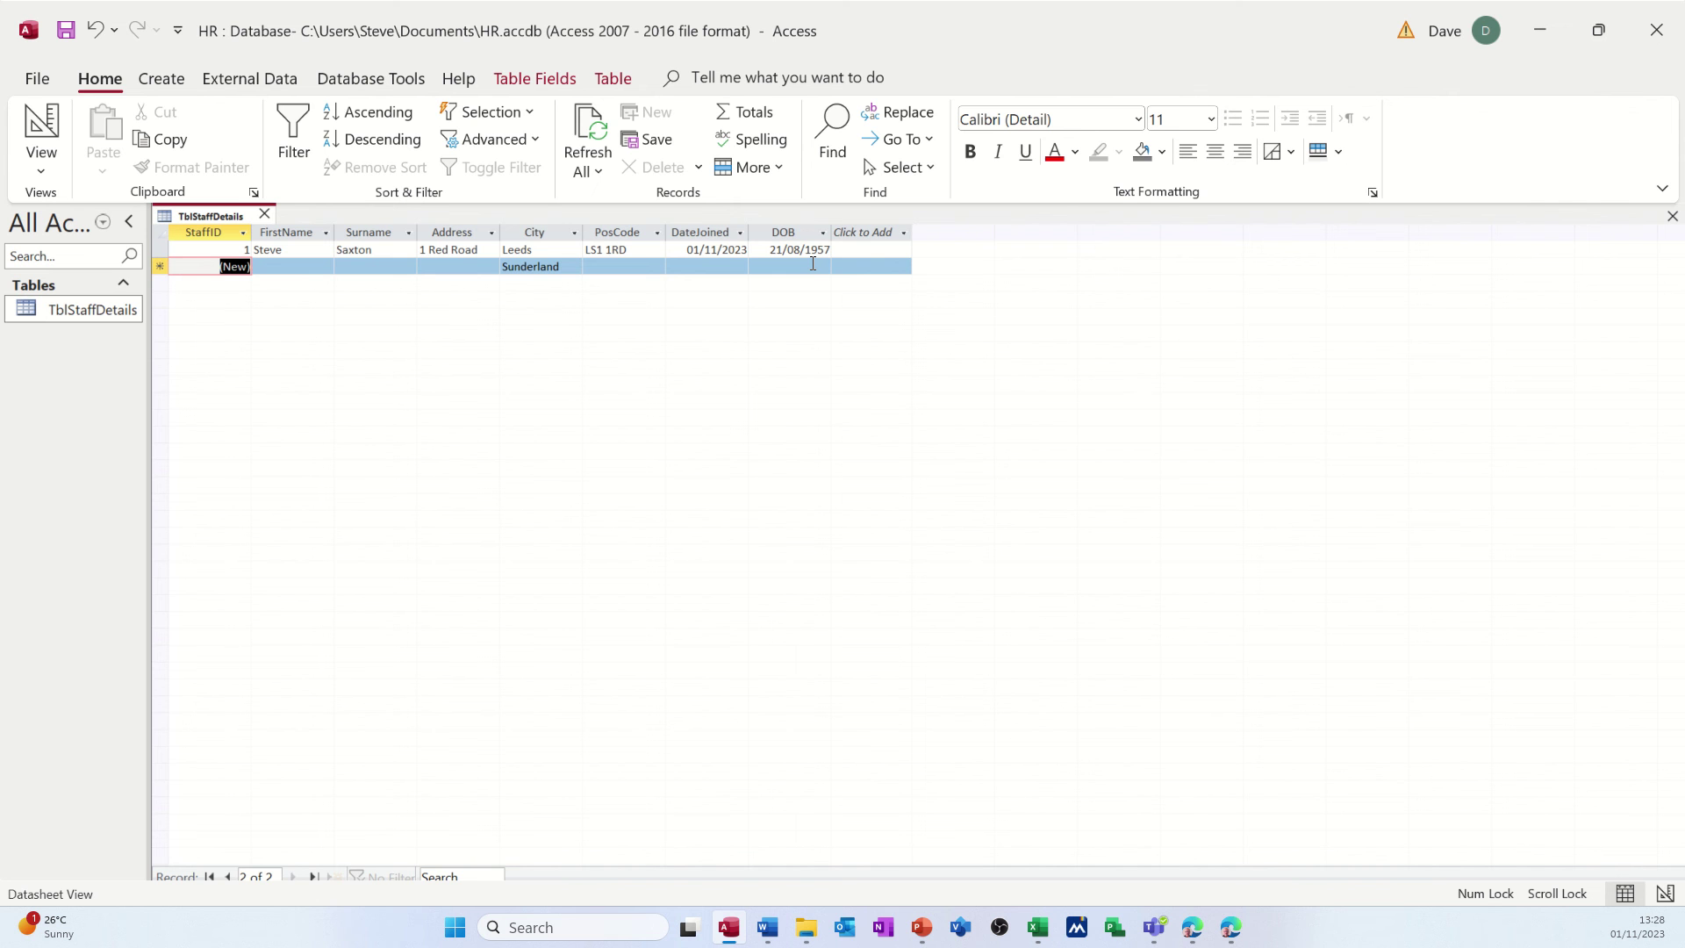
{"action": "key", "text": "2"}
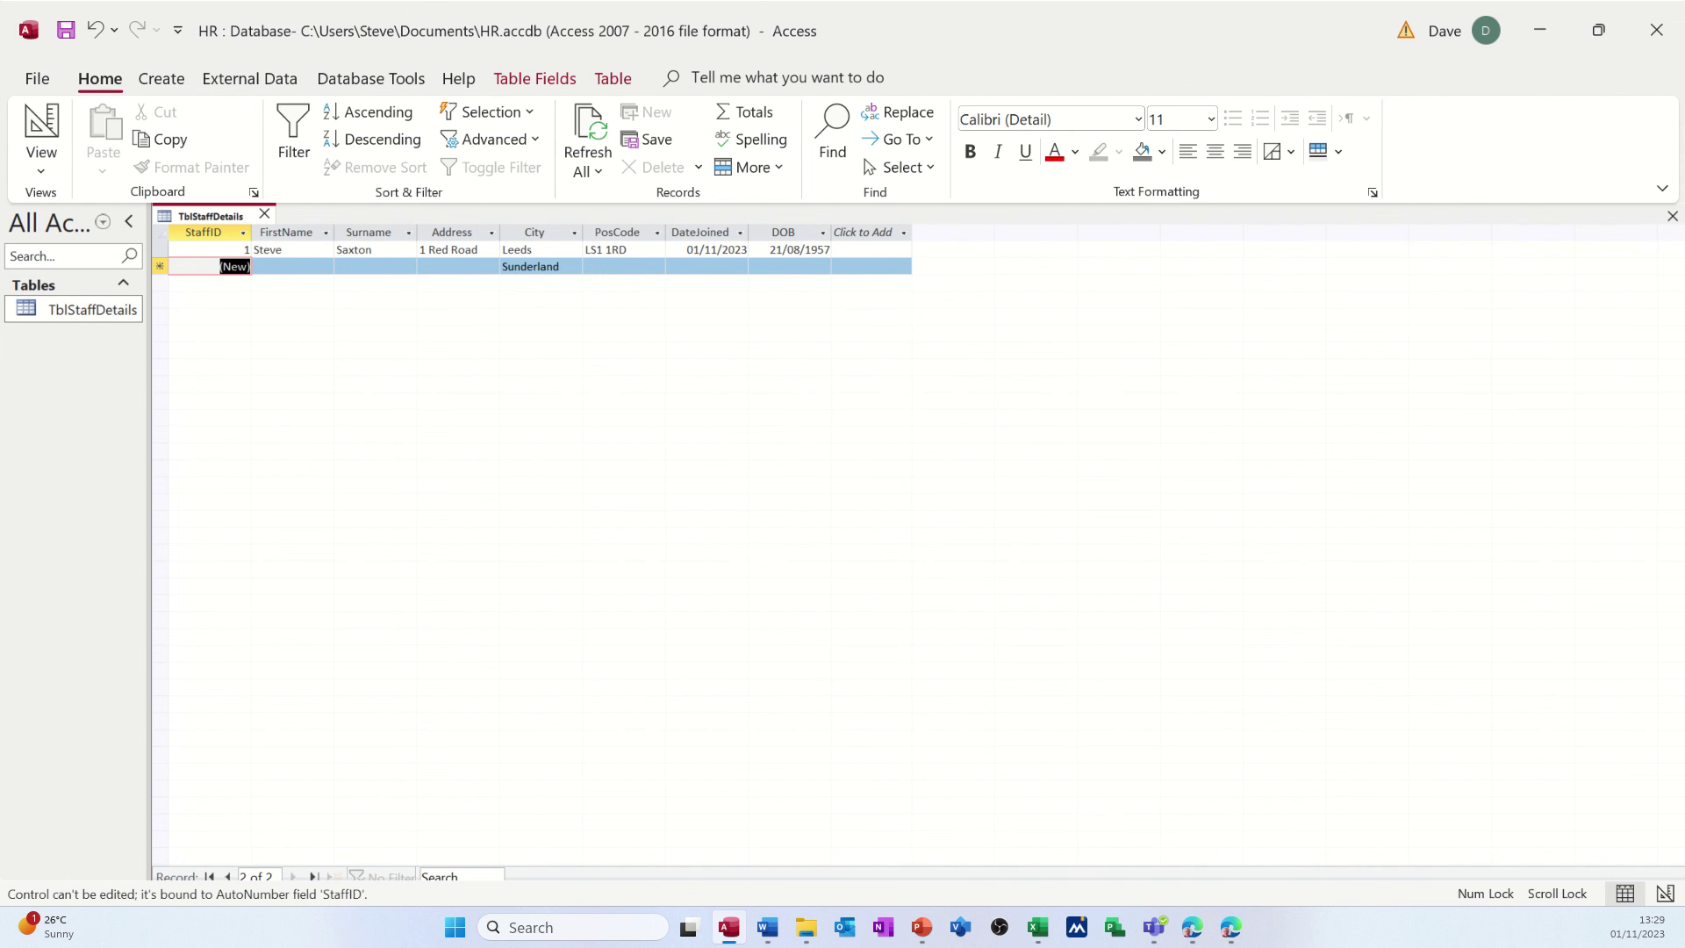
{"action": "key", "text": "alt+Tab"}
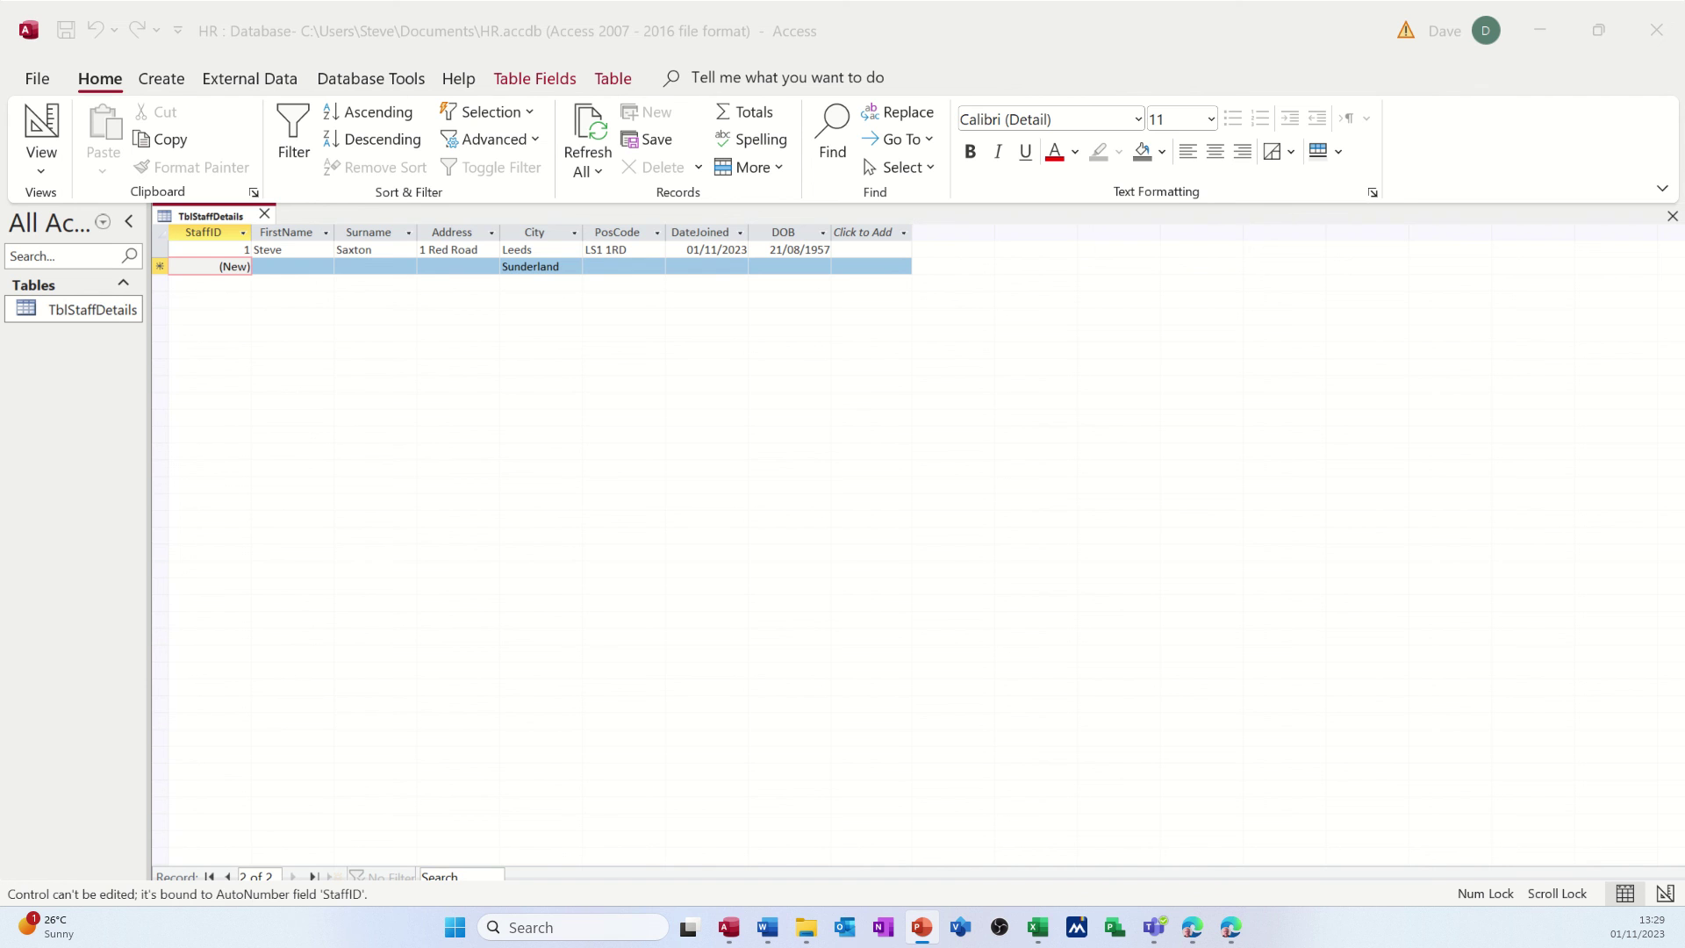